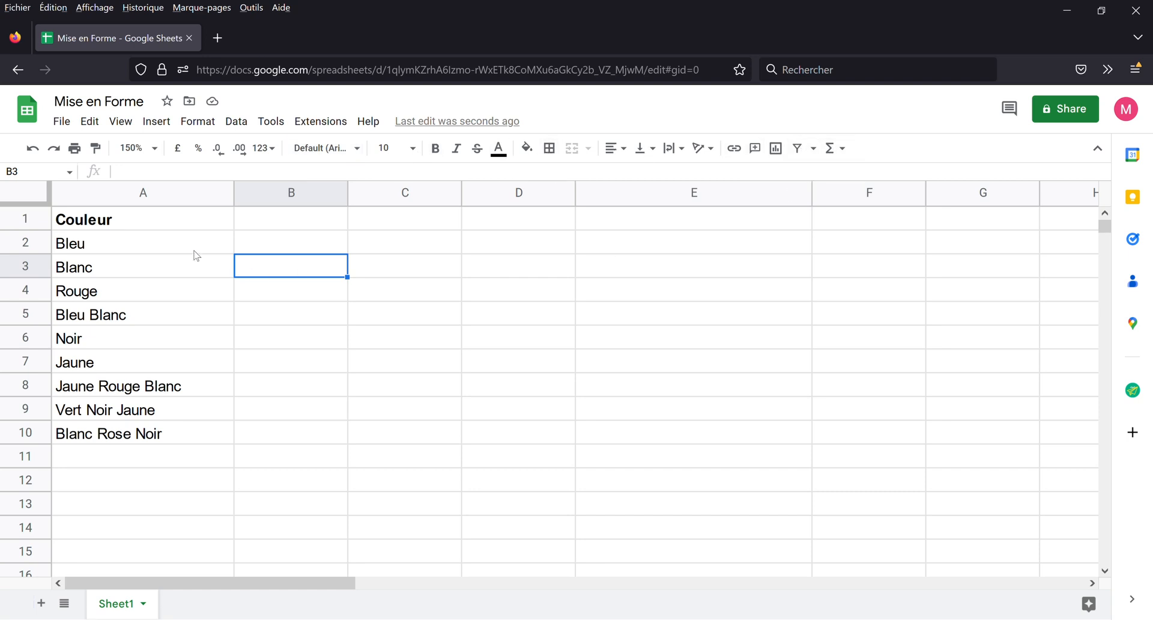
Step: Fill cell A2 (Bleu) with blue and cell A4 (Rouge) with red
click(158, 248)
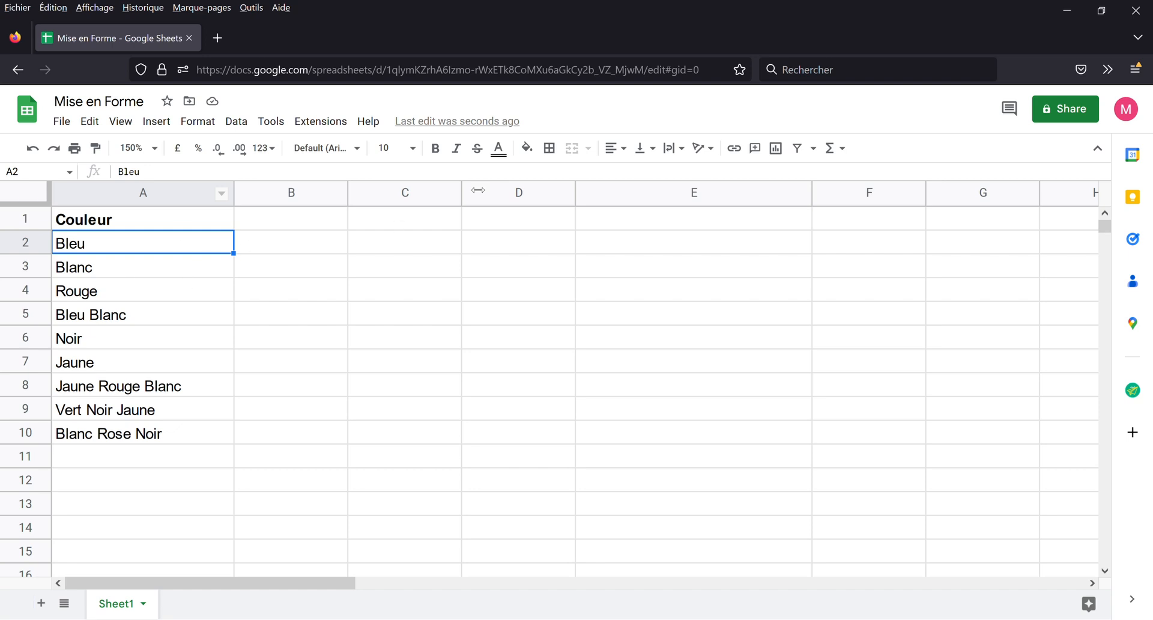
click(527, 150)
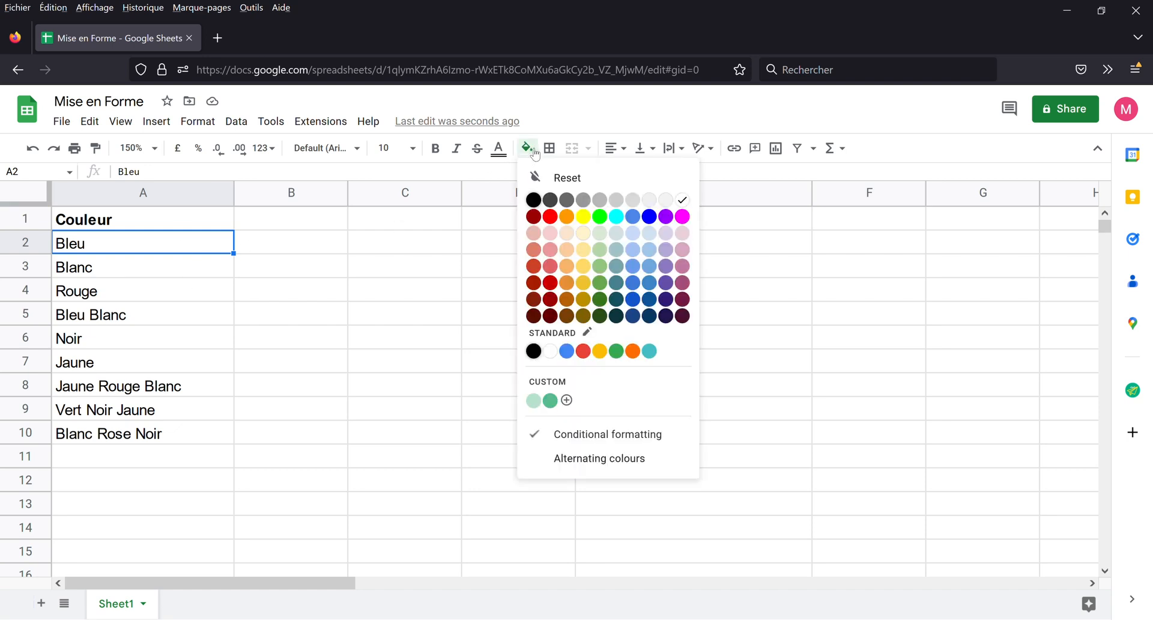
click(652, 217)
click(404, 290)
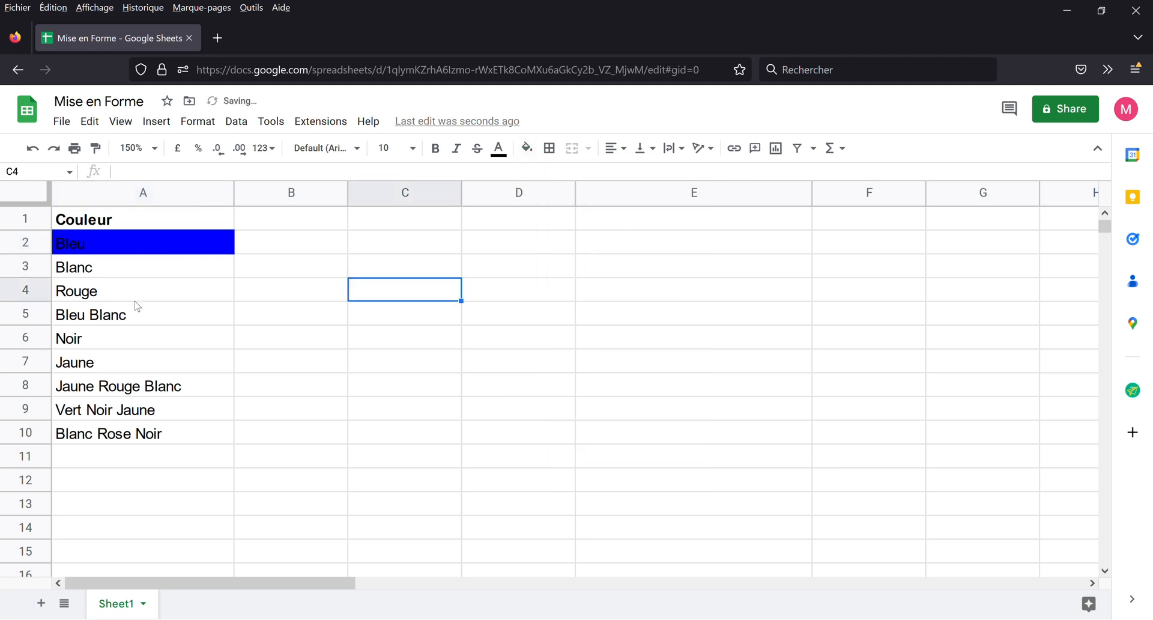
click(117, 294)
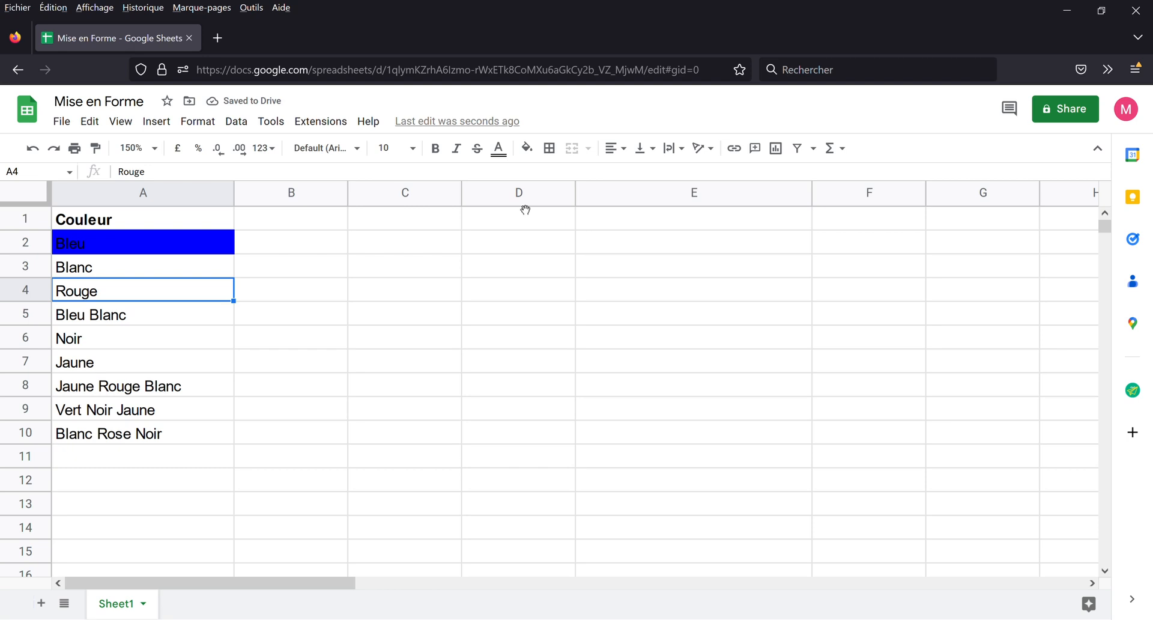
click(527, 149)
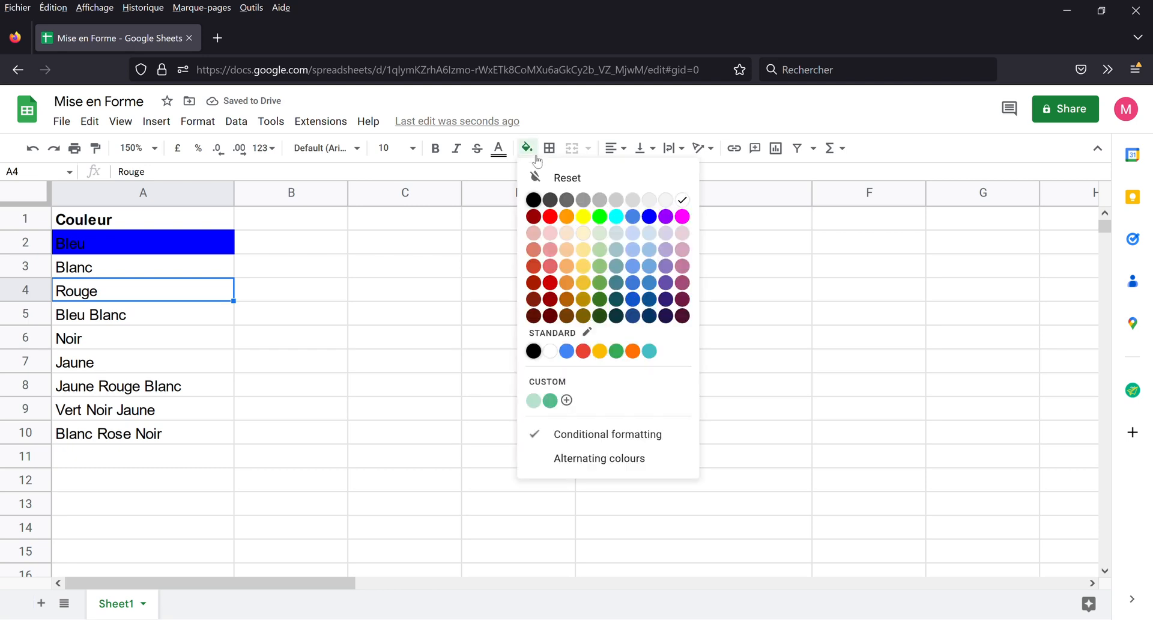
click(550, 217)
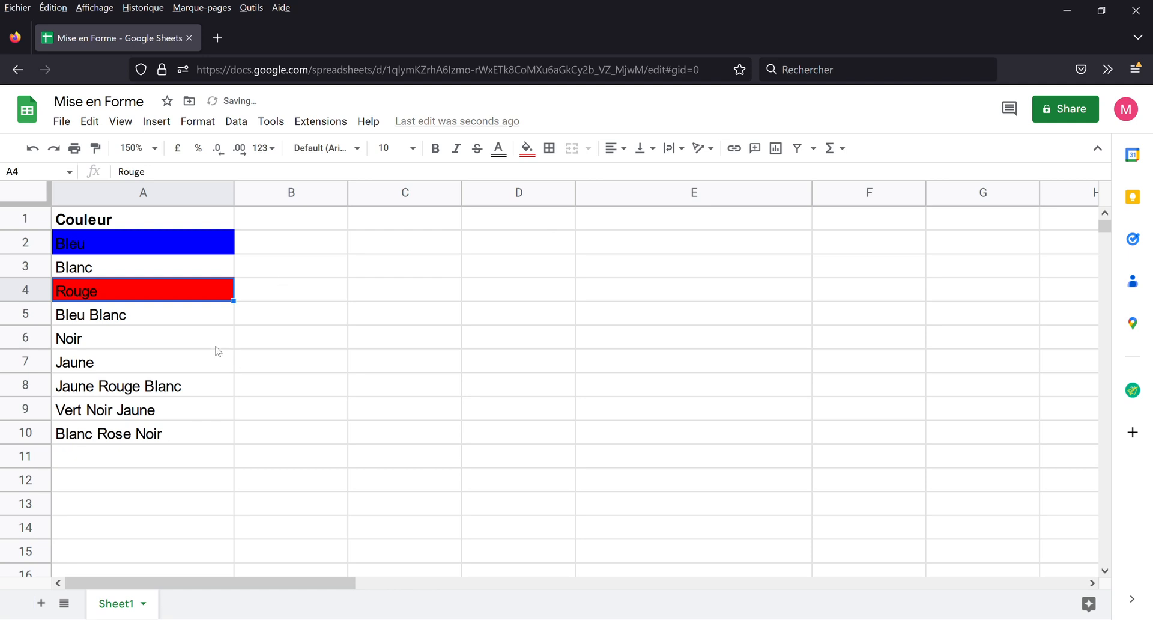
Step: Format the text of cell A5 (Bleu Blanc) as bold, italic and strike-through
click(170, 320)
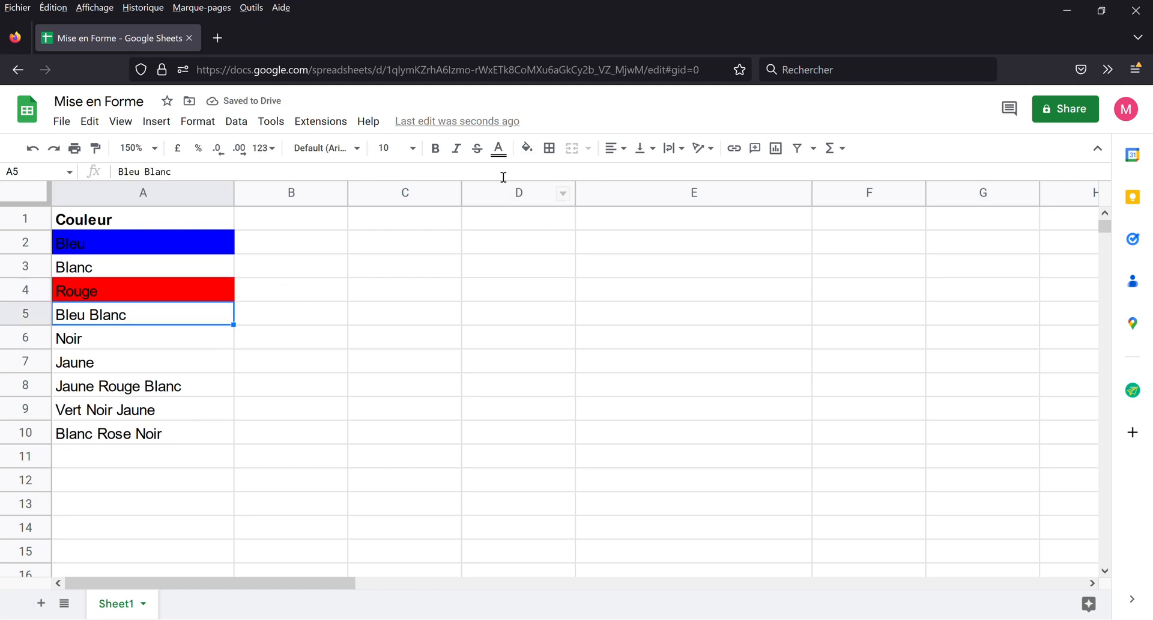
click(444, 158)
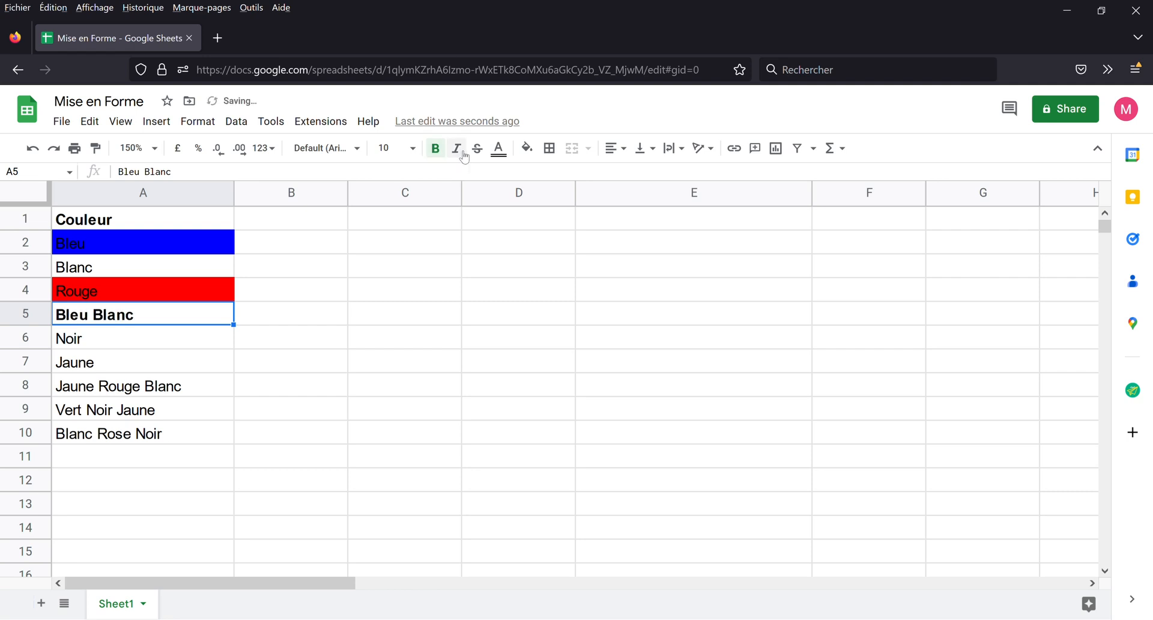
click(456, 150)
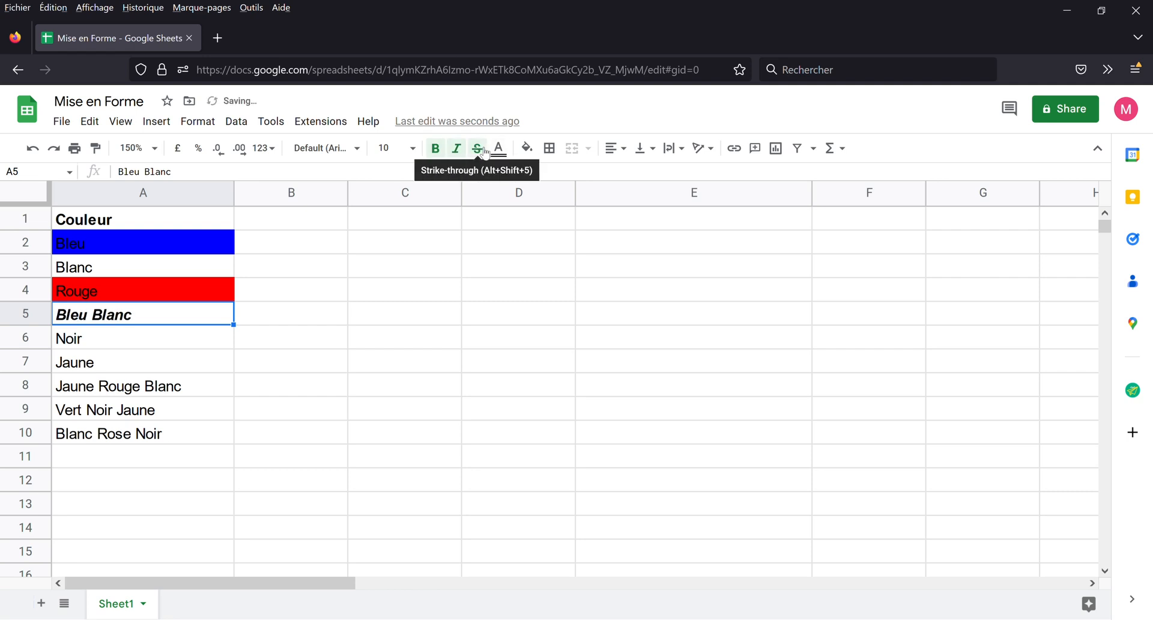
click(478, 150)
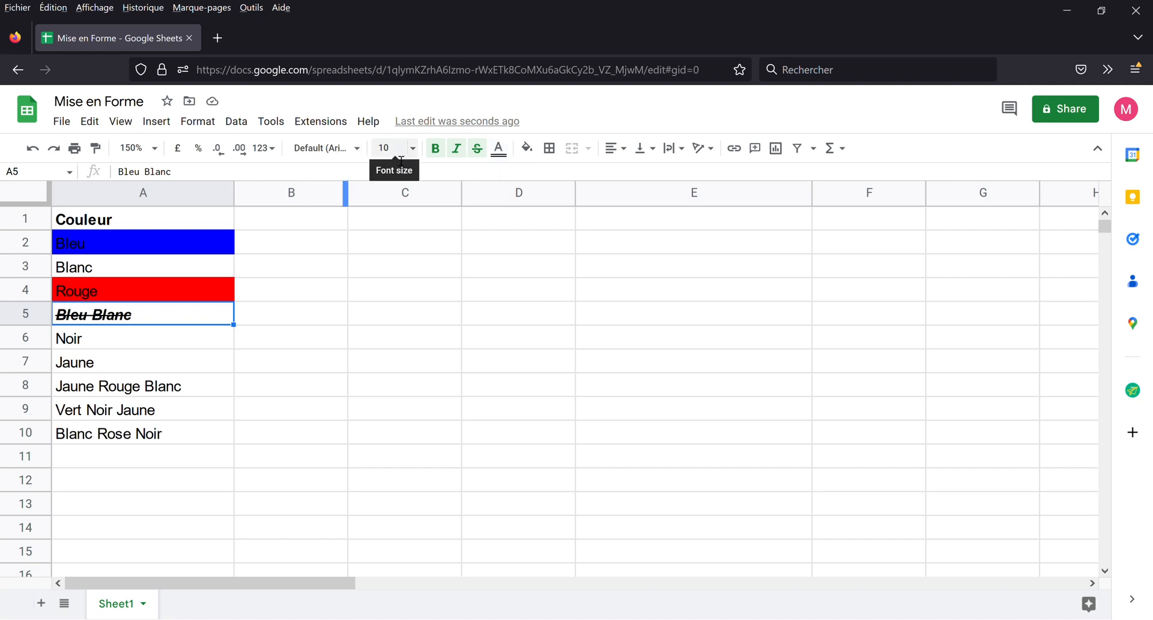
Step: Undo the strike-through, italic and bold formatting of A5 and the colour fills of A4 and A2
click(421, 324)
key(ctrl+z)
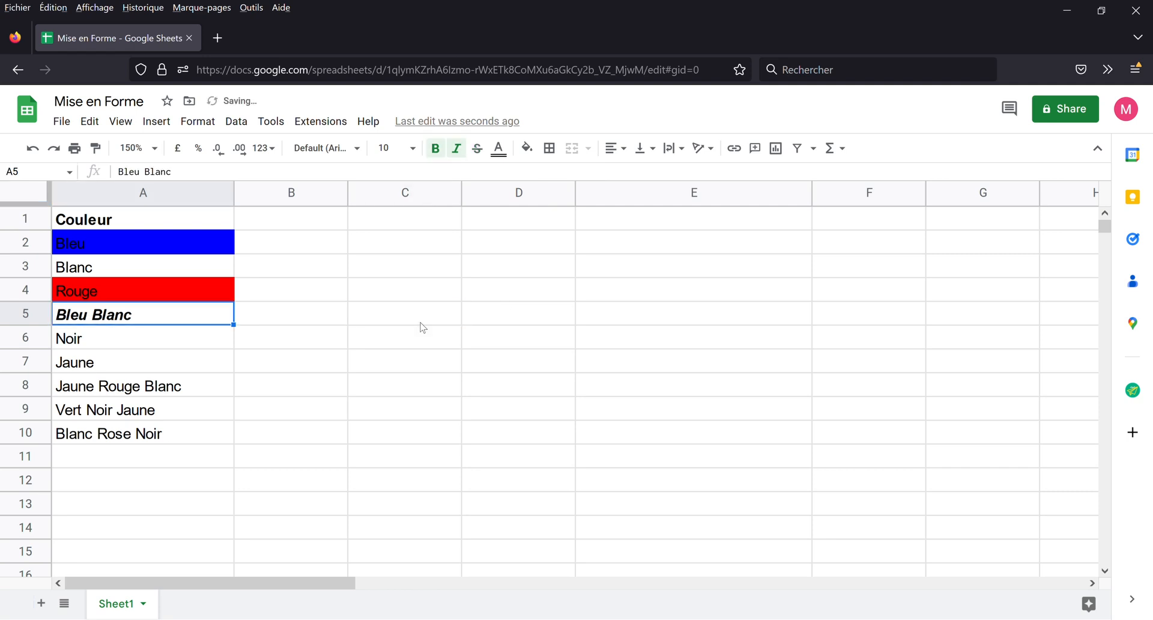
key(ctrl+z)
key(ctrl+z)
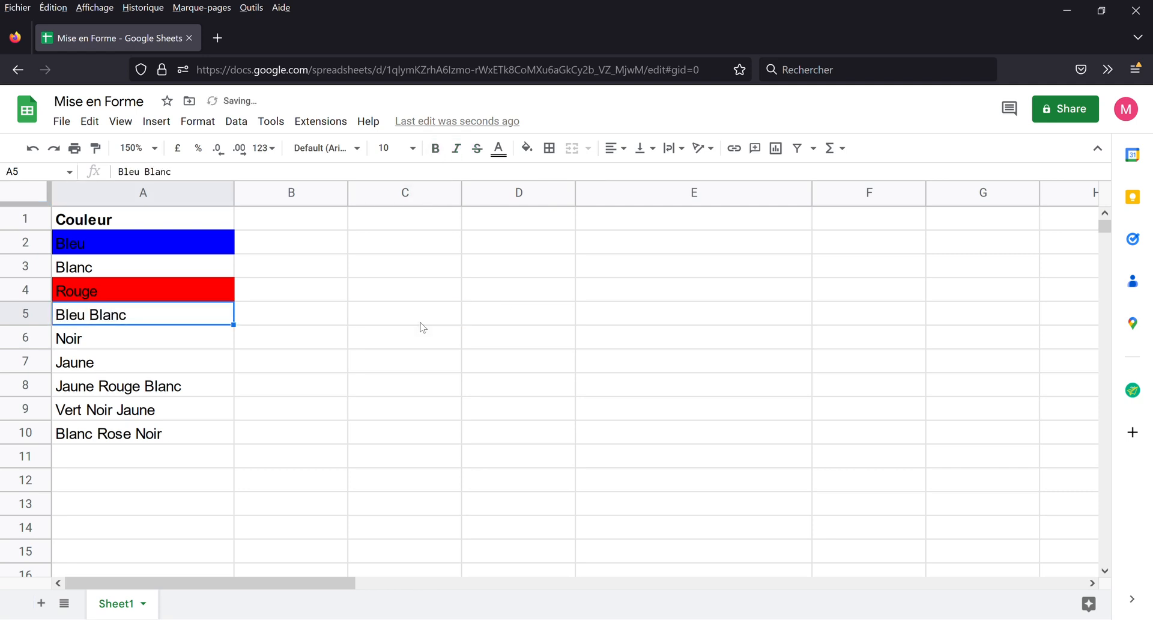
key(ctrl+z)
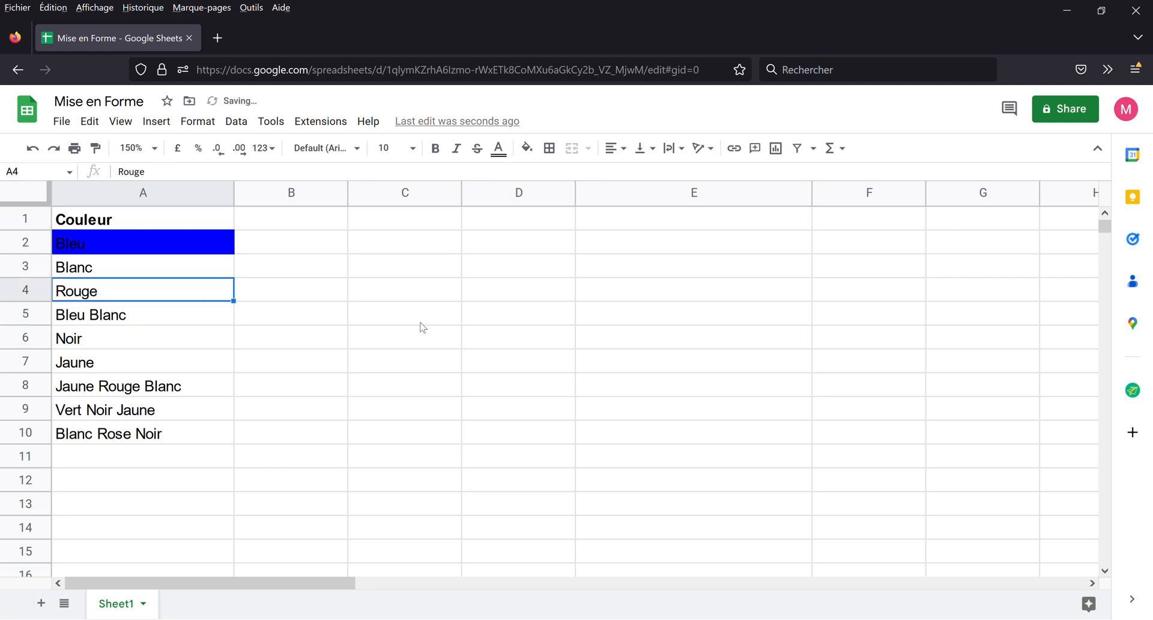
key(ctrl+z)
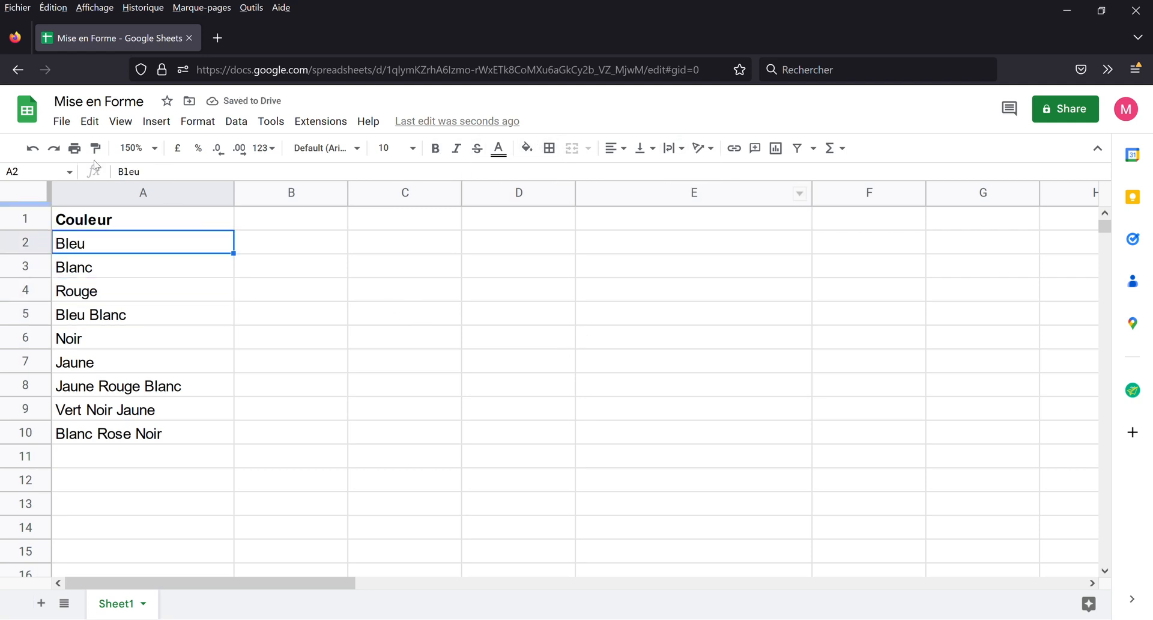
Step: Select column A and delete its existing conditional formatting rule with the custom formula Blanc
click(301, 246)
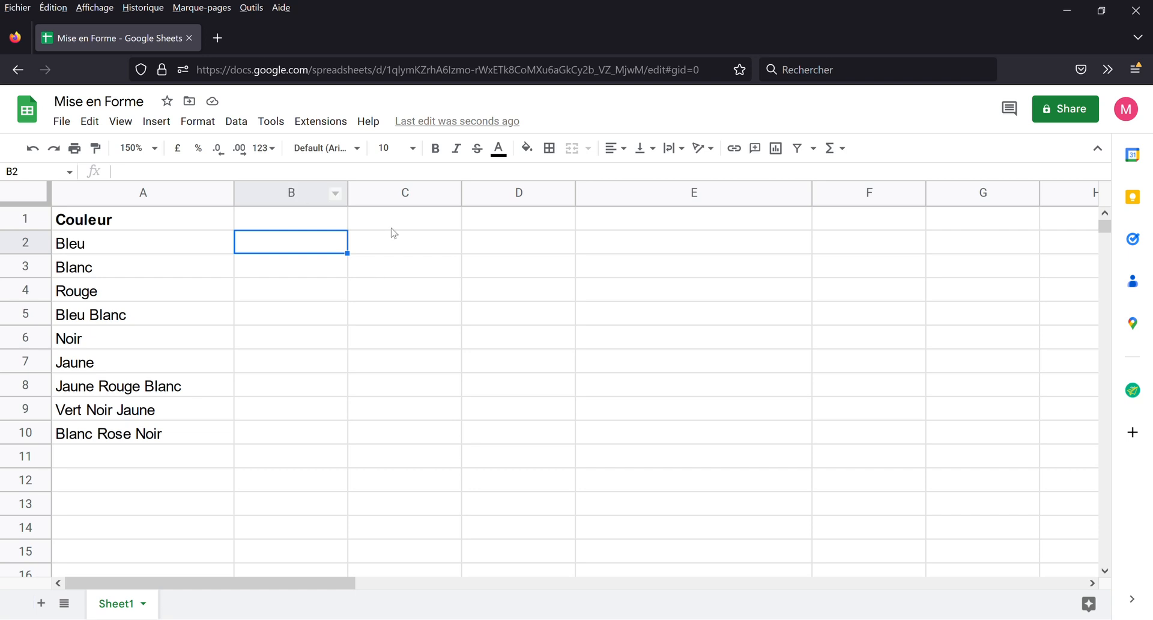
click(183, 202)
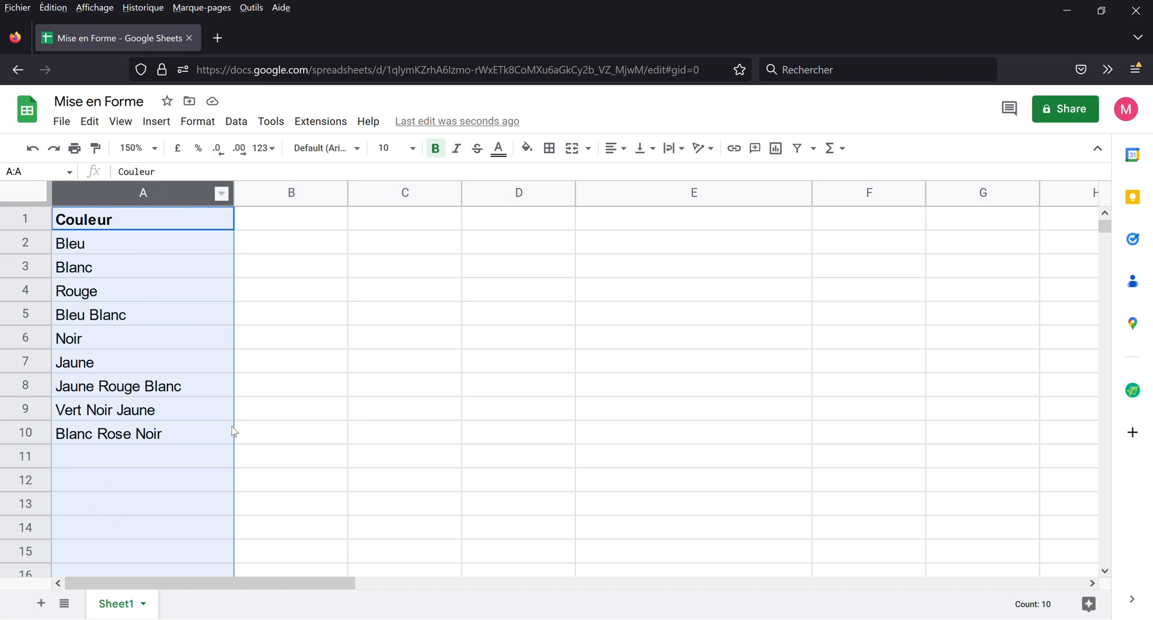
click(217, 129)
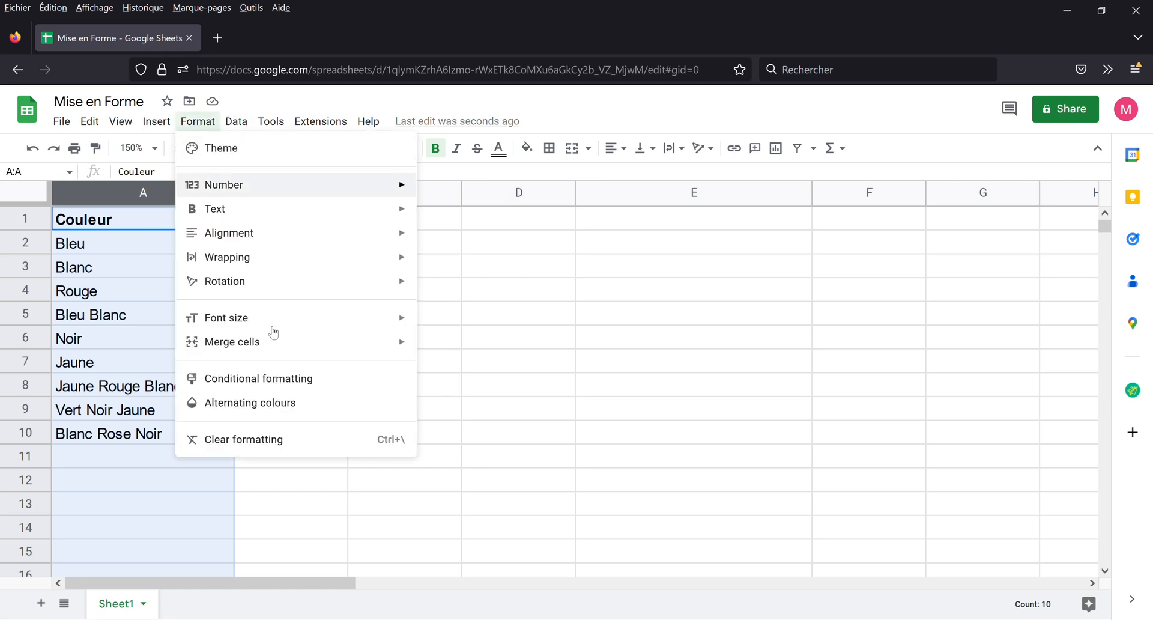
click(304, 386)
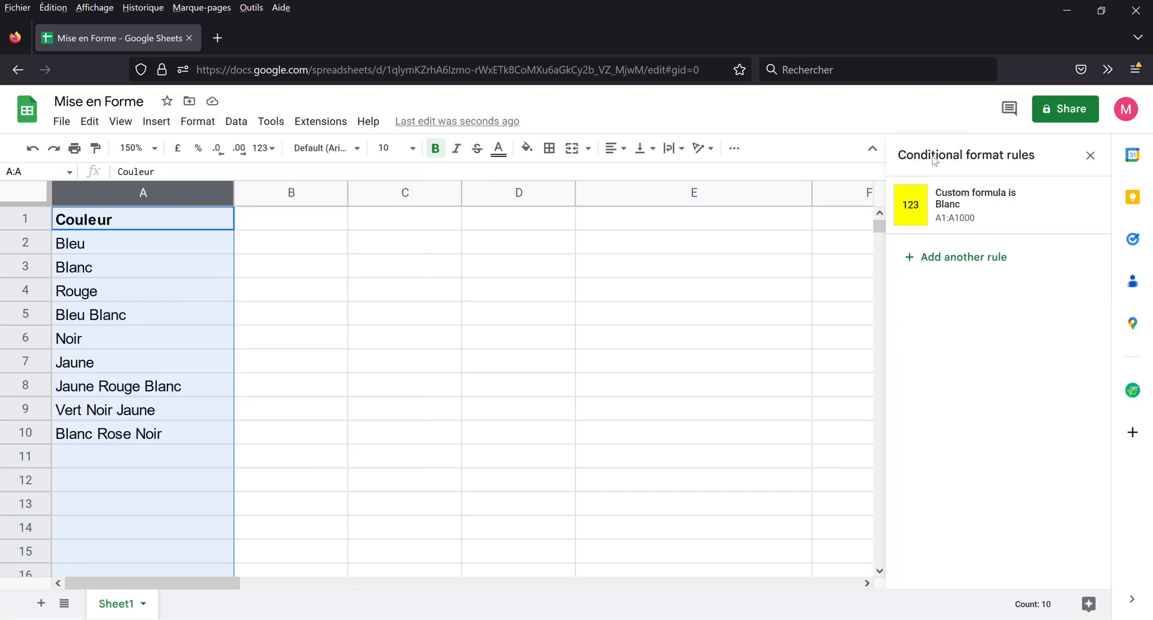
click(1084, 207)
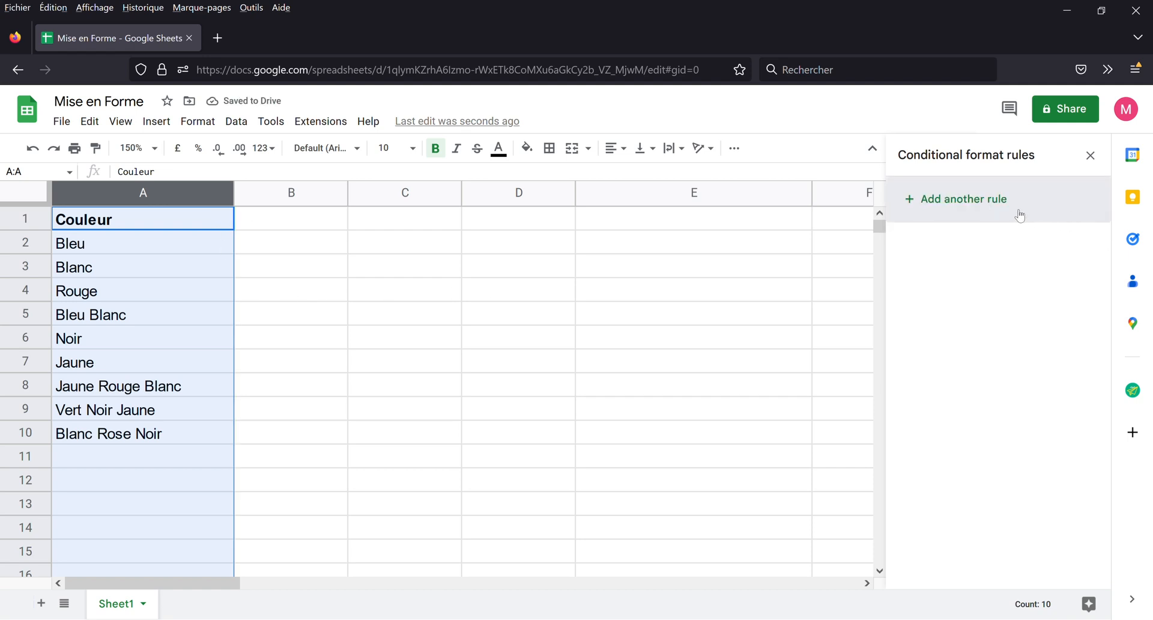
Step: Add a single-colour conditional formatting rule for A1:A1000, review the available conditions and choose Is not empty
click(968, 210)
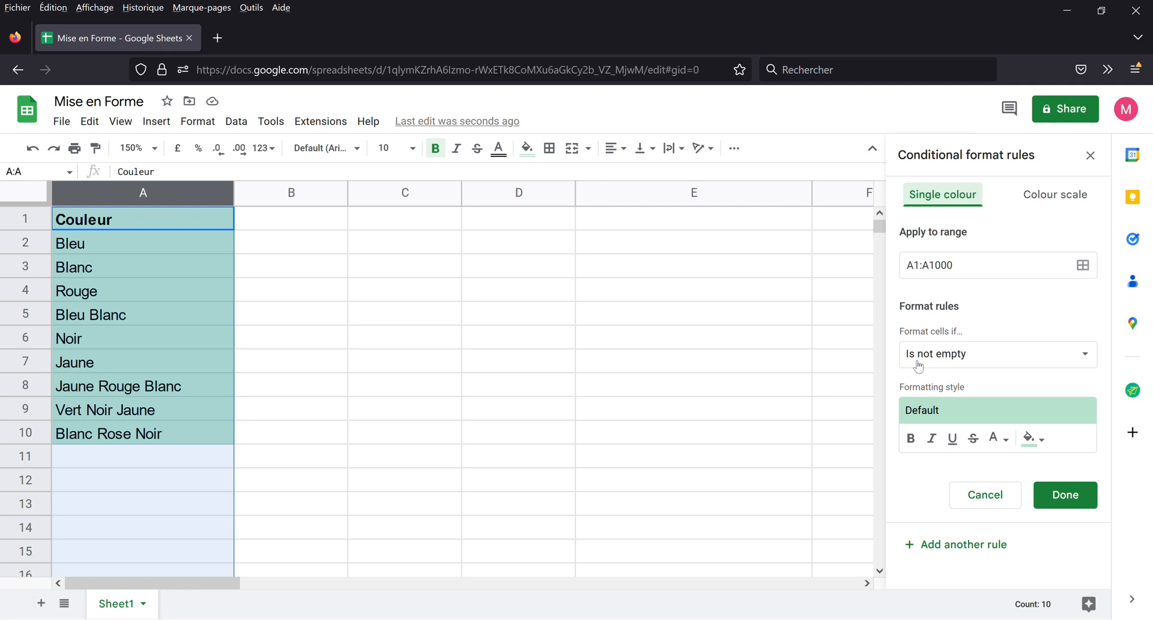
click(972, 360)
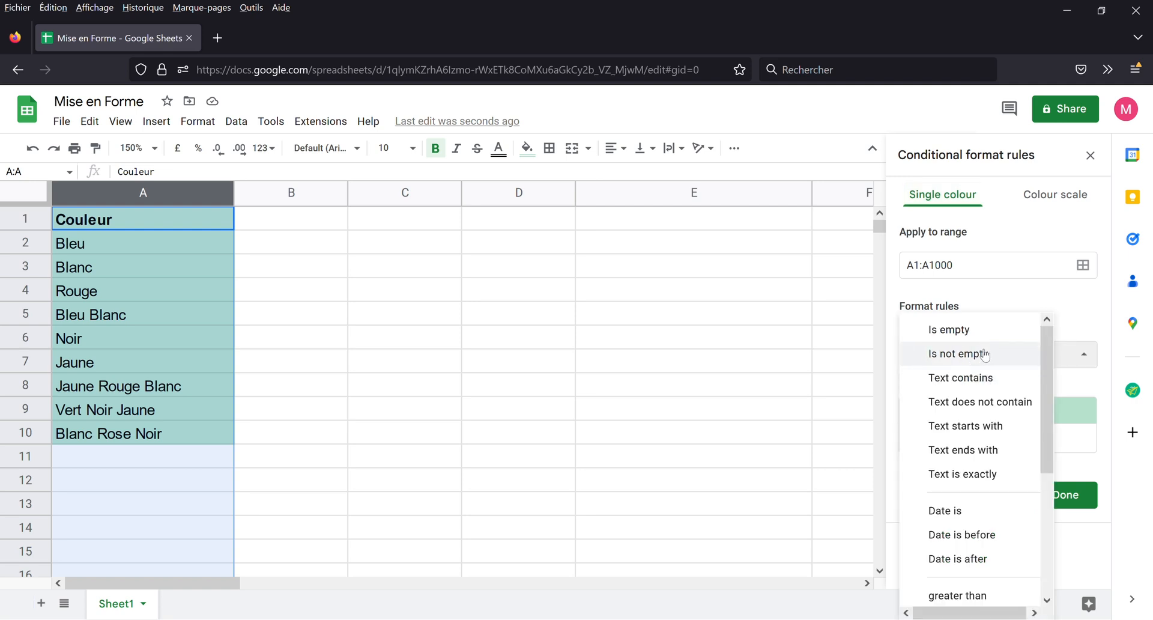
scroll(994, 480, down, 1)
scroll(994, 483, down, 2)
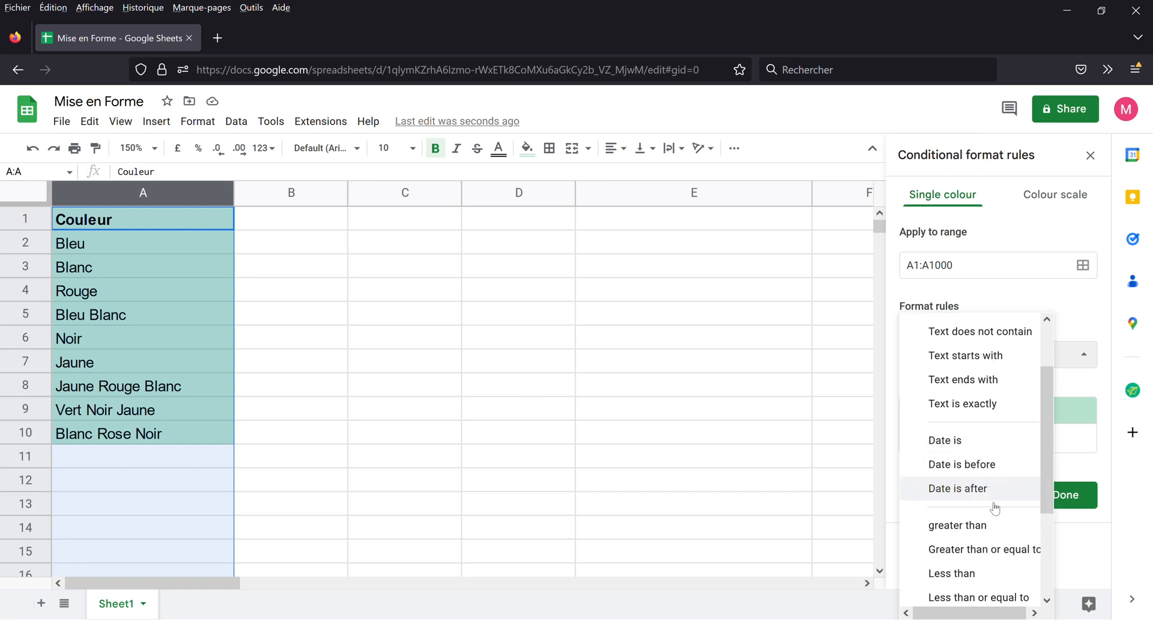
scroll(993, 552, down, 4)
scroll(999, 549, up, 5)
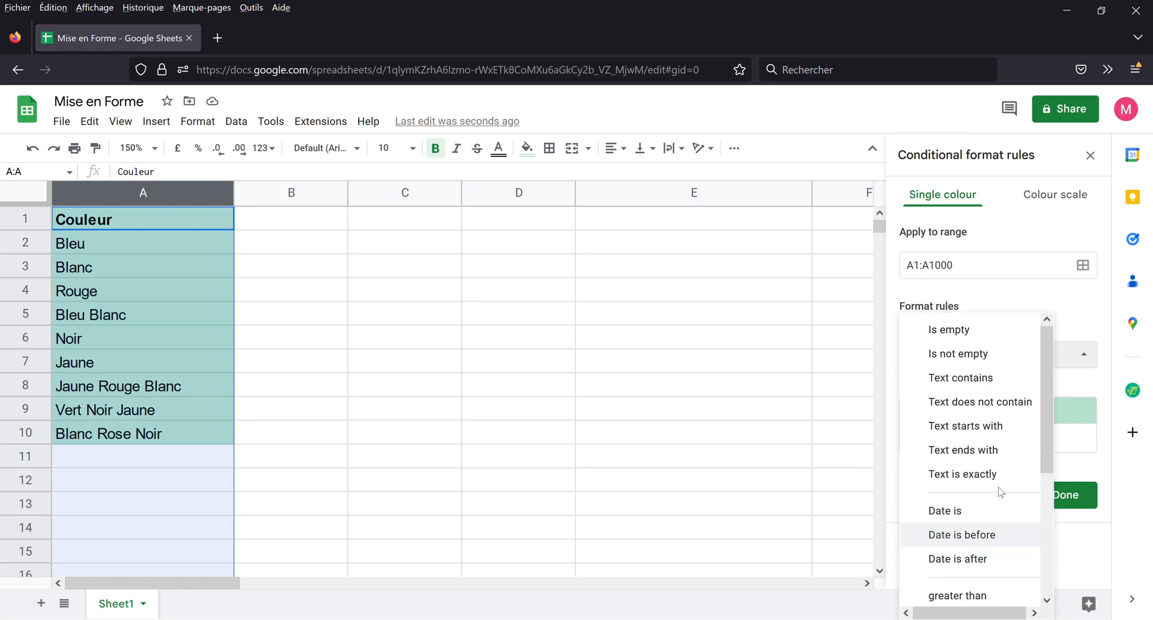
click(985, 354)
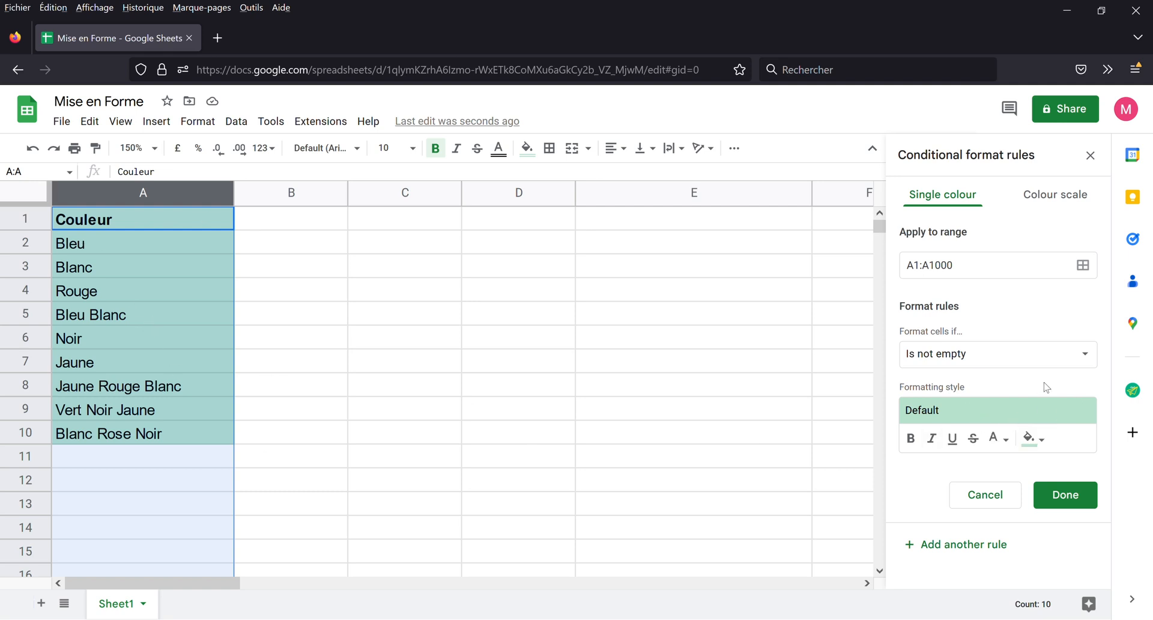
Step: Set the rule's condition to Is empty and its formatting fill to yellow
click(1013, 362)
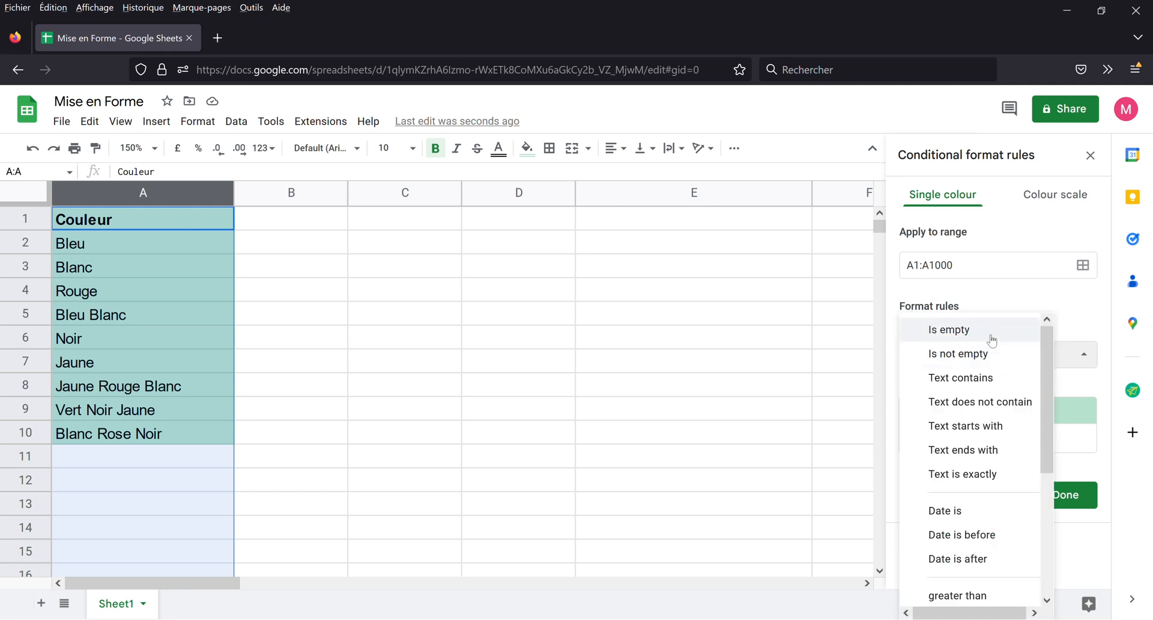
click(991, 340)
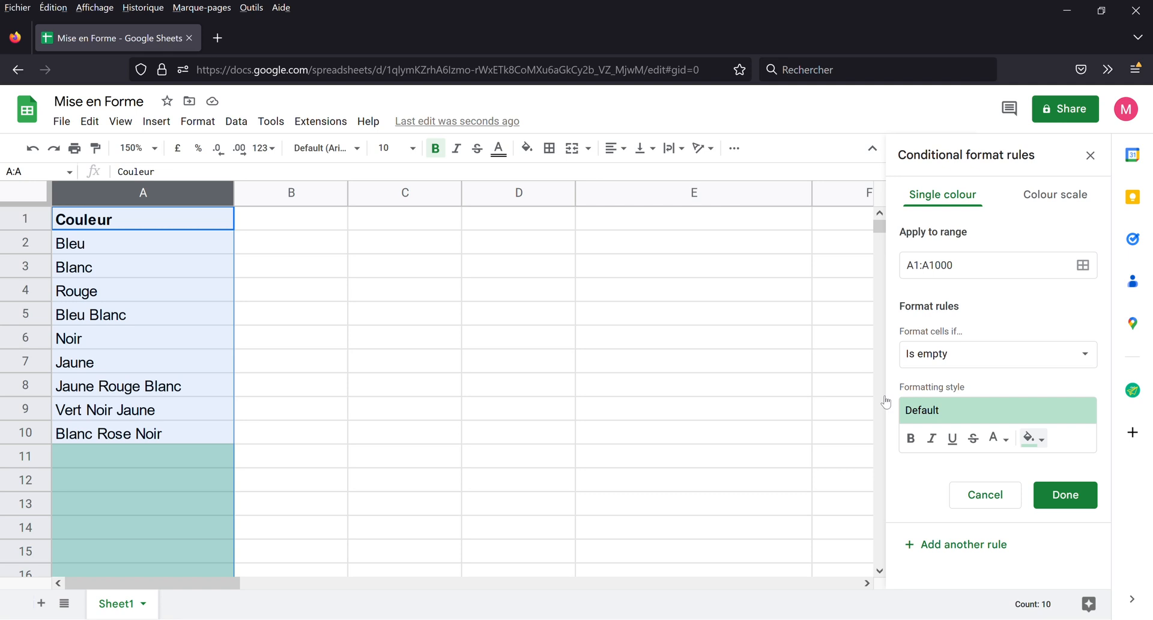
click(1035, 445)
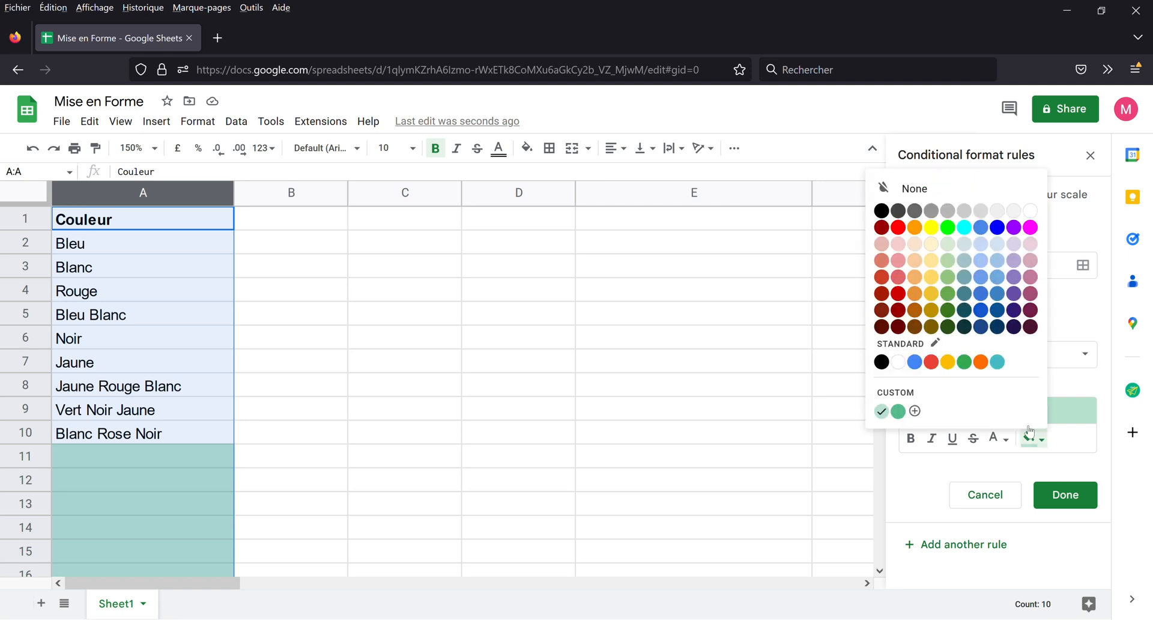
click(930, 228)
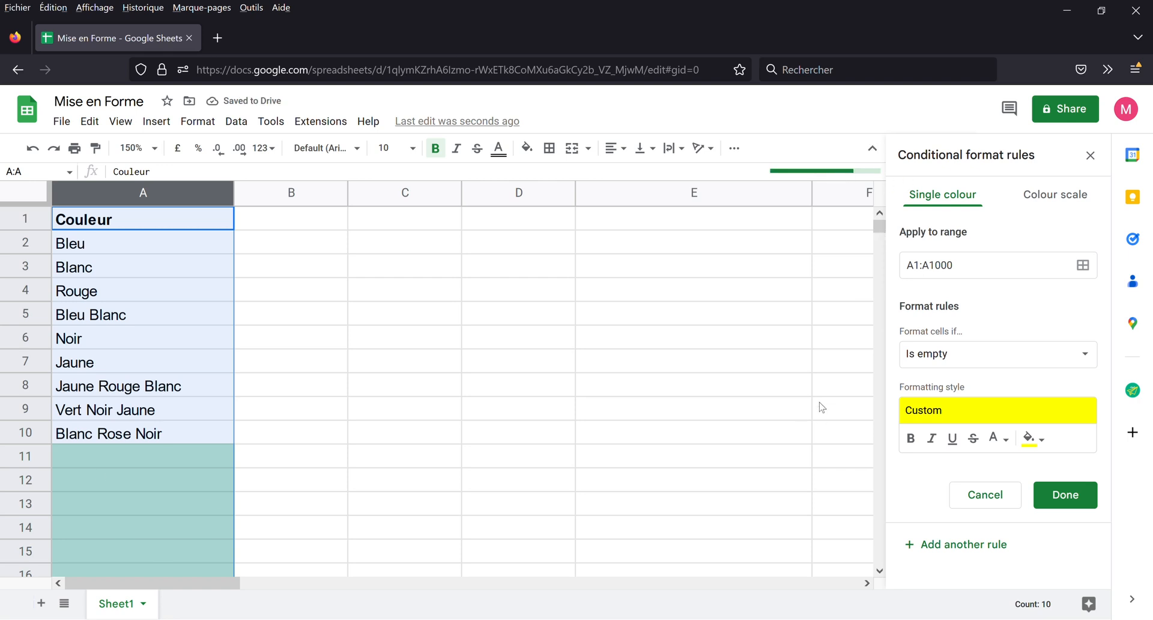
Step: Change the rule's condition to Text contains with the value "Jaune"
click(1009, 365)
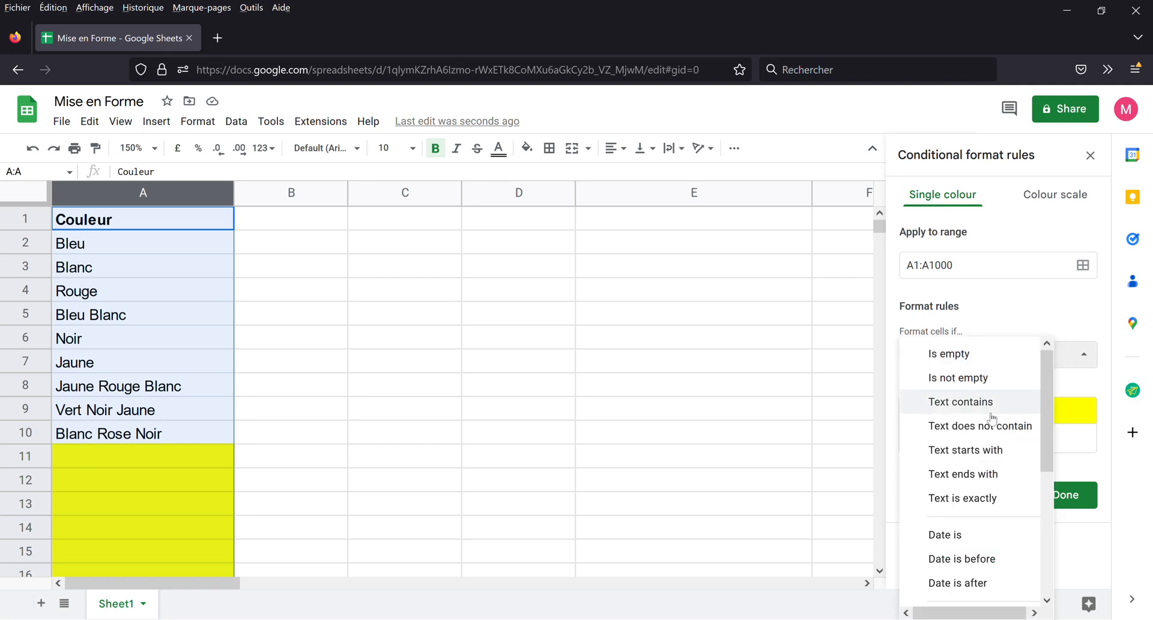
scroll(1002, 463, down, 3)
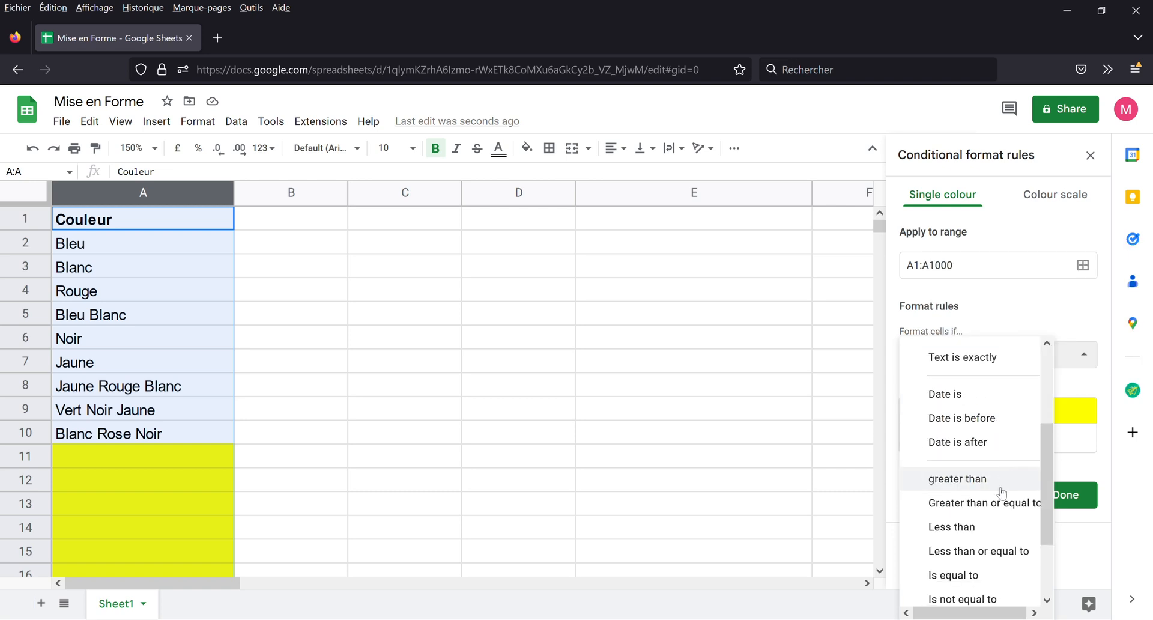
scroll(1002, 481, down, 2)
scroll(1001, 489, up, 4)
scroll(1002, 495, down, 2)
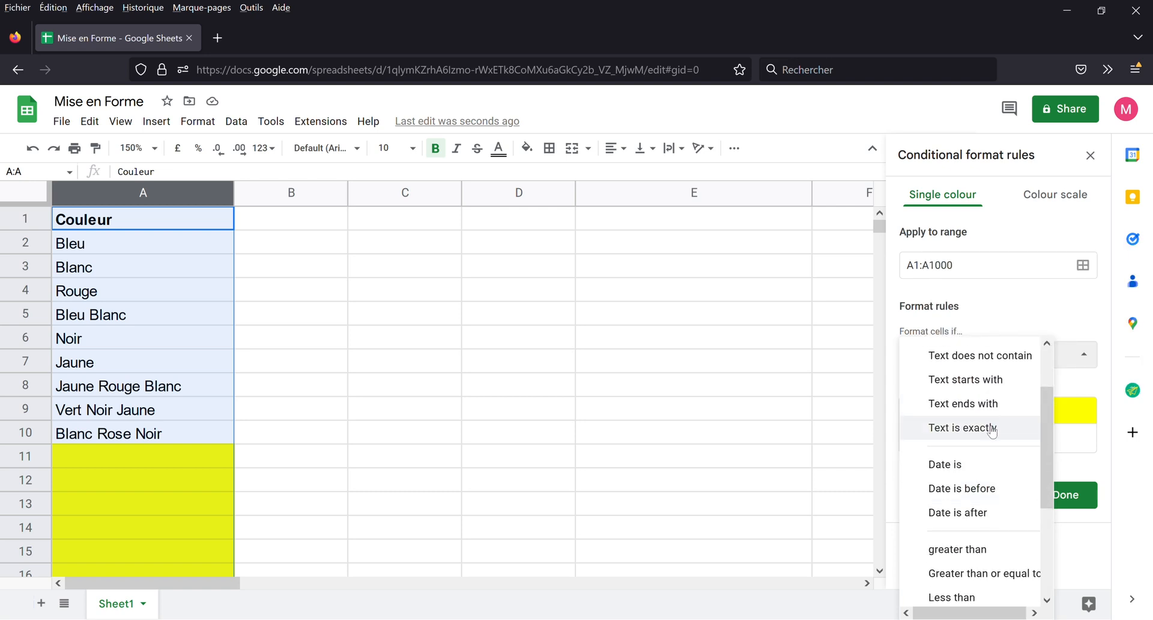
scroll(994, 430, up, 3)
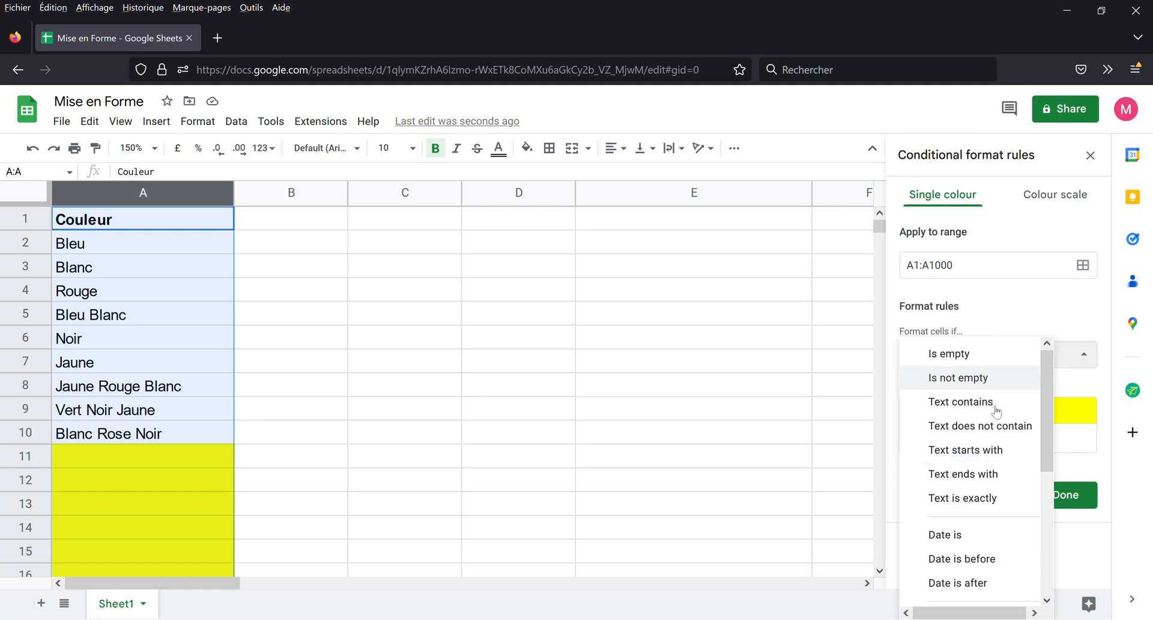
click(995, 409)
click(994, 401)
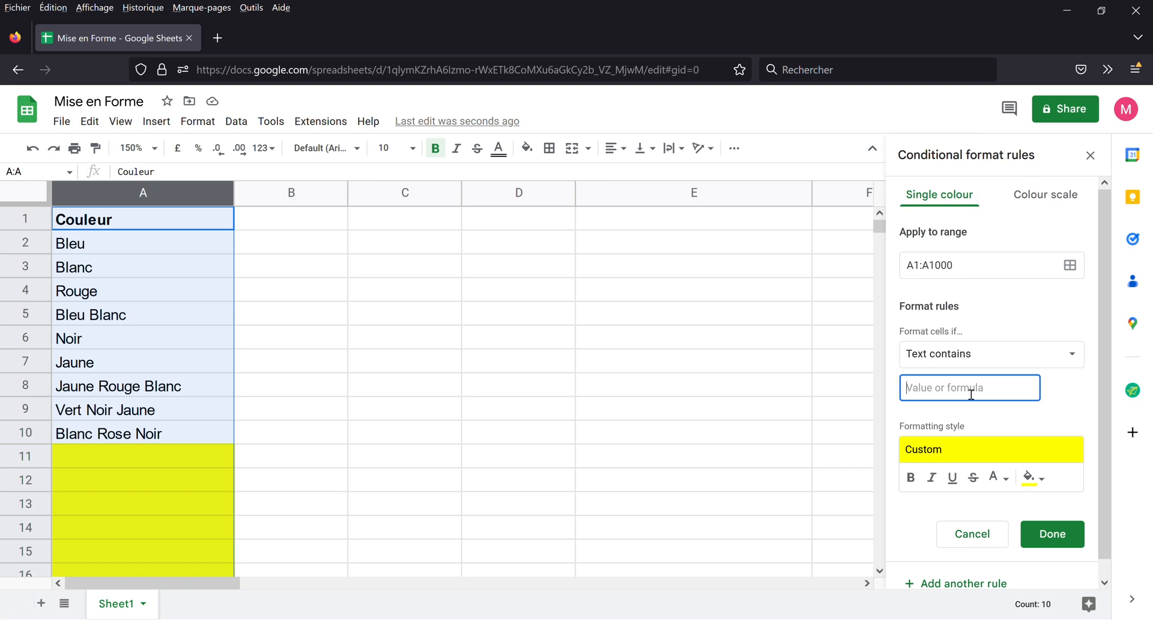
text(B)
key(BackSpace)
text(Jaune)
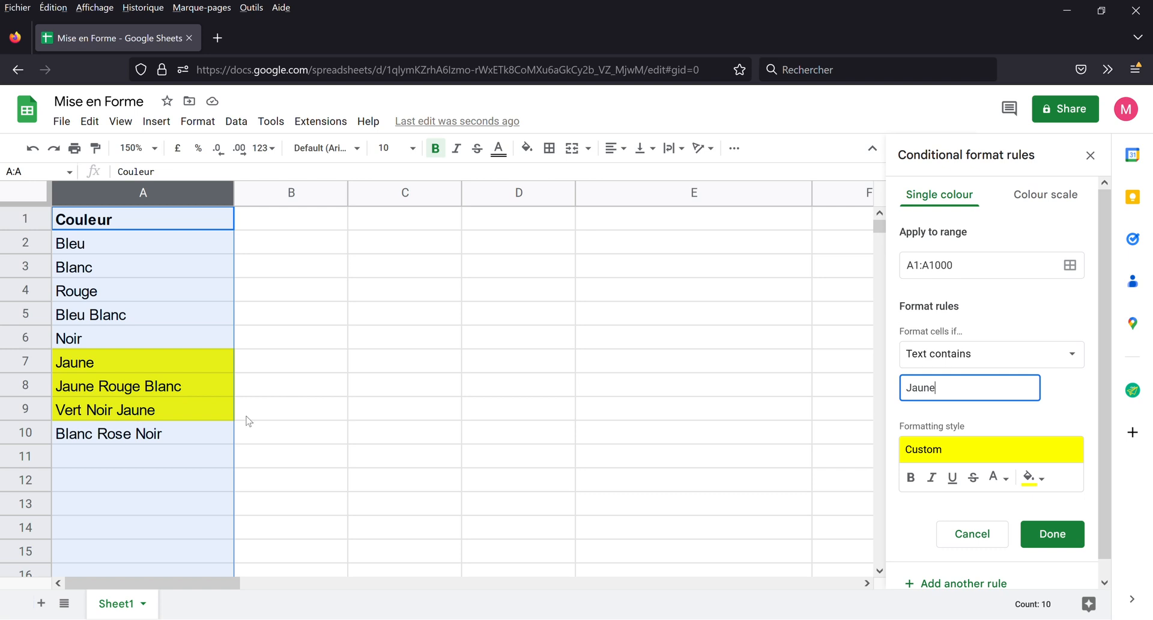
Step: Change the rule's text value to "Bleu" and its formatting fill to blue
double_click(957, 395)
text(Bleu)
click(1027, 480)
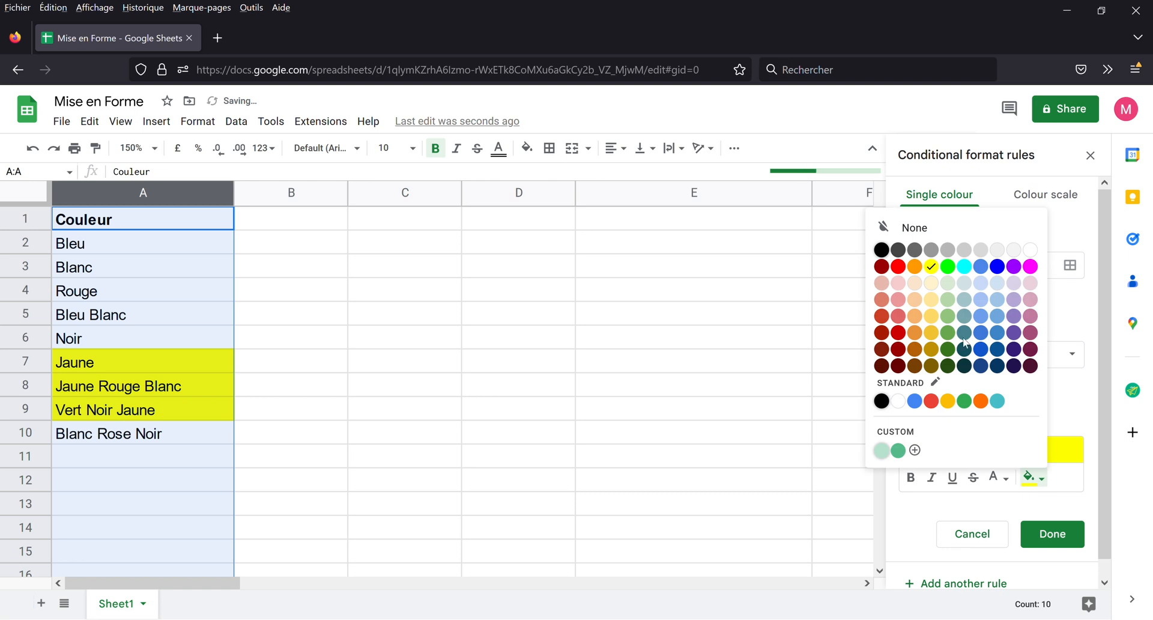
click(997, 266)
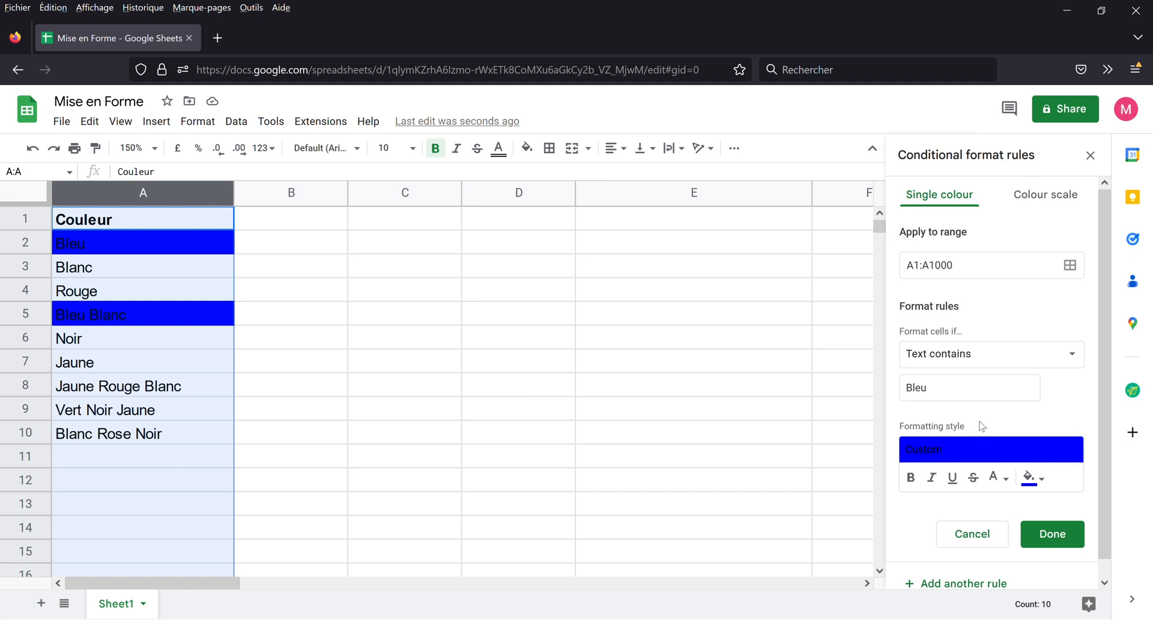
Step: Change the rule's condition to Text starts with and its value to "Blanc"
click(971, 359)
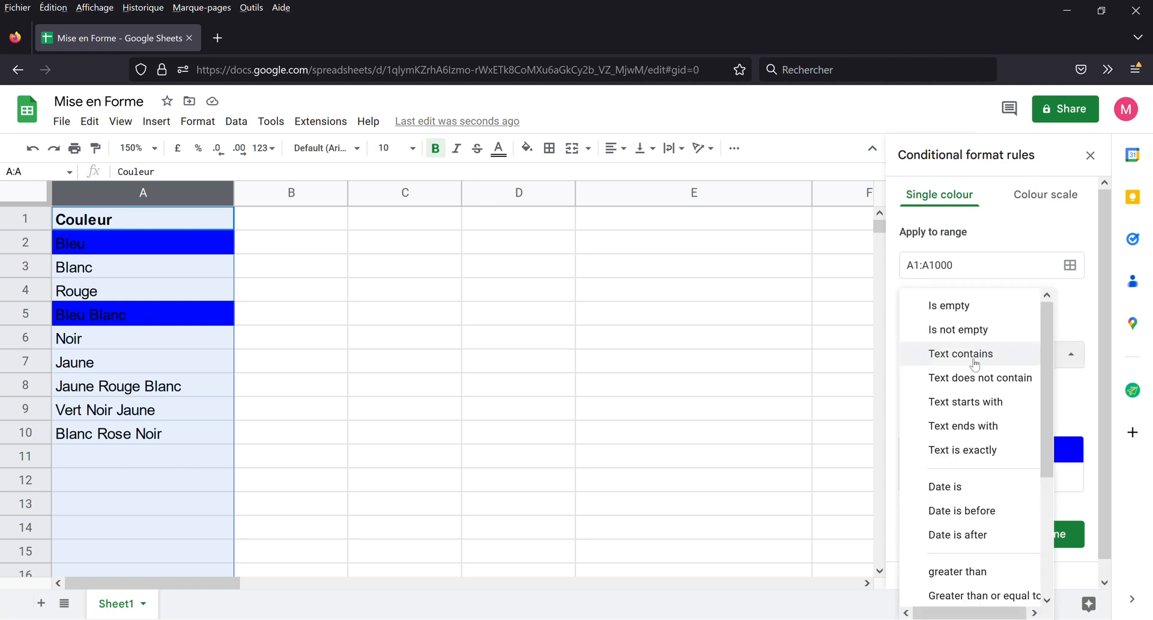
click(986, 402)
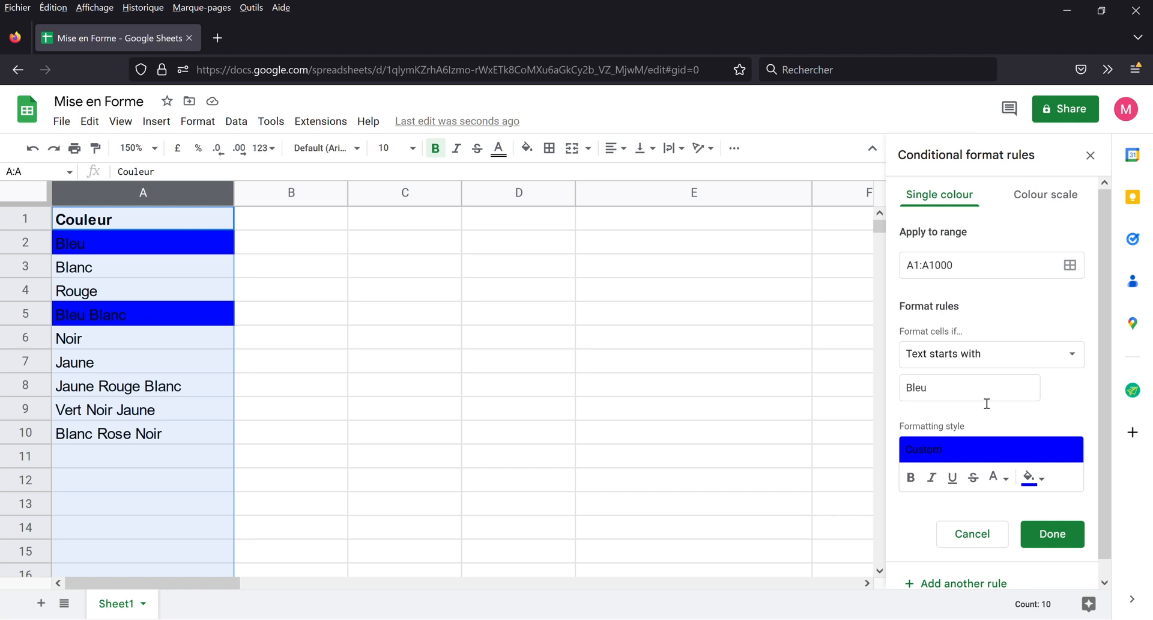
click(963, 390)
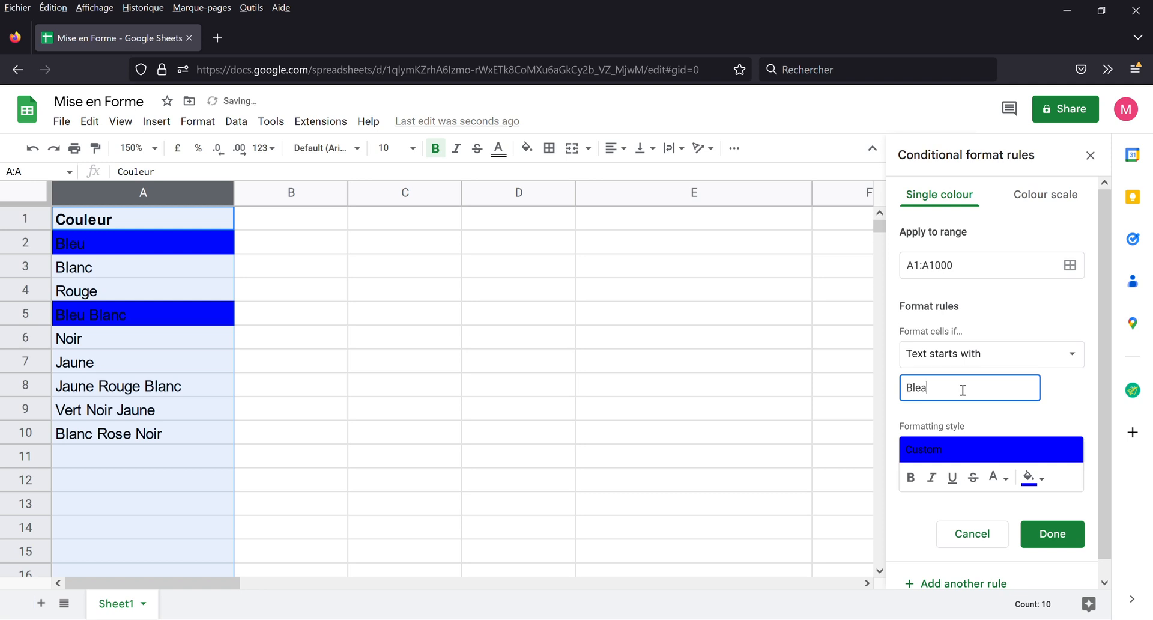
text(c)
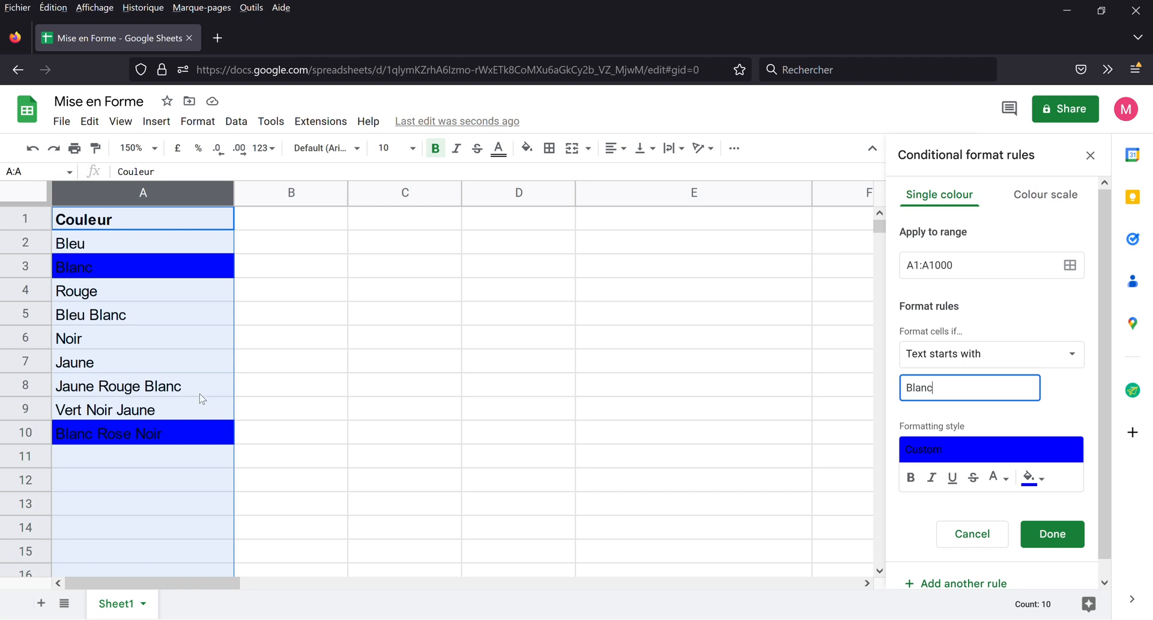
Step: Change the rule's condition to Custom formula is and clear its value
click(1025, 358)
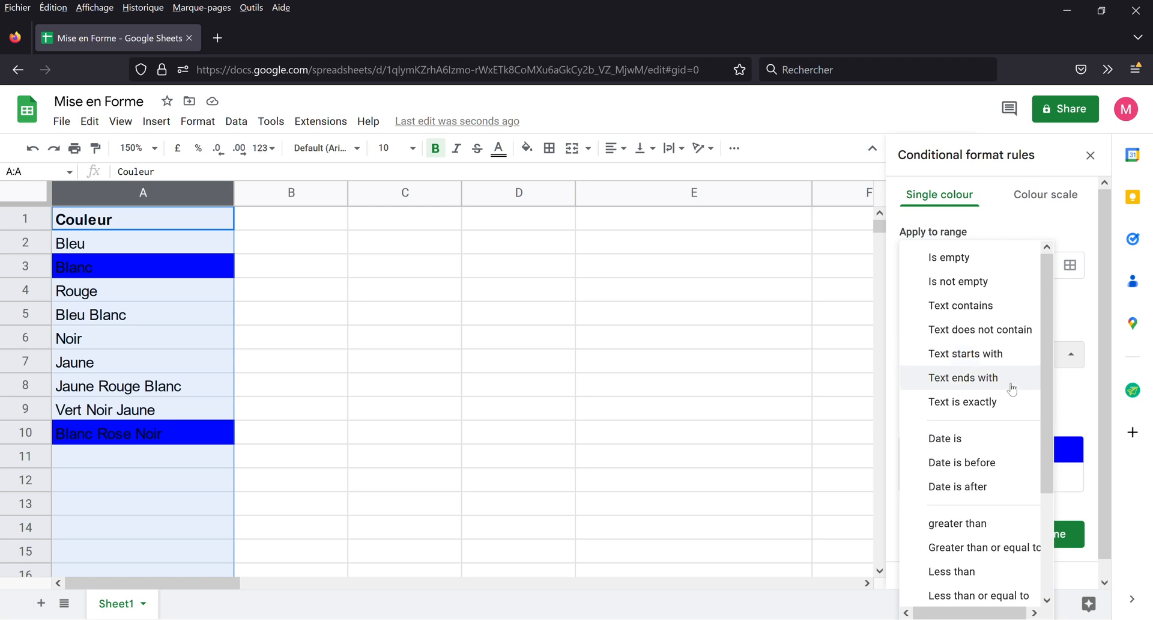
scroll(997, 463, down, 3)
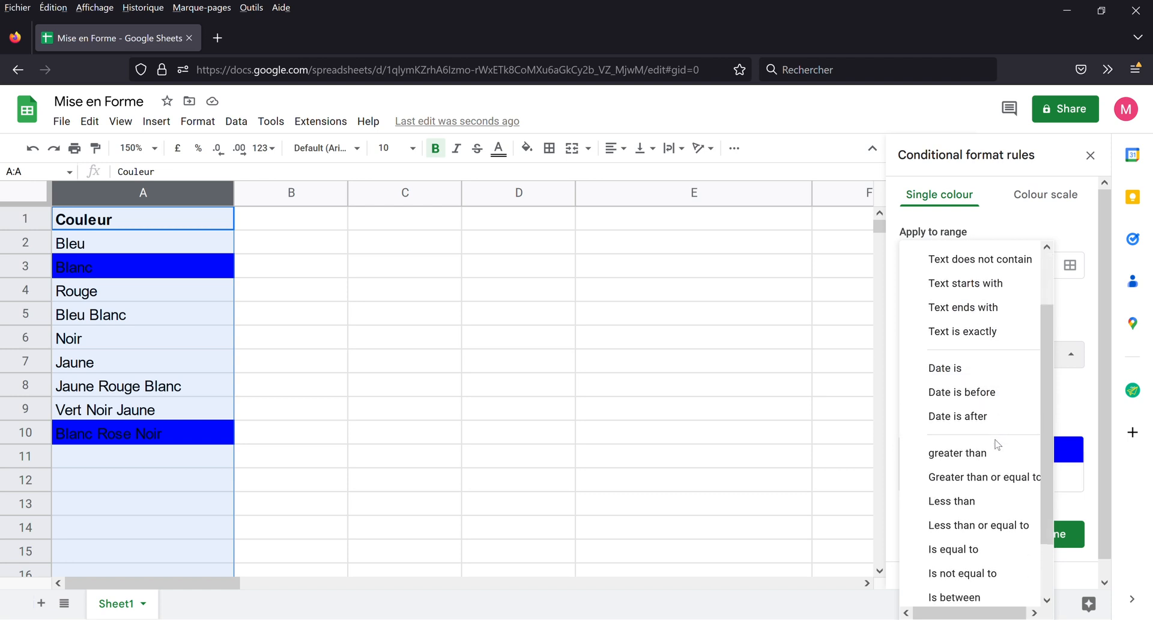
scroll(997, 474, up, 3)
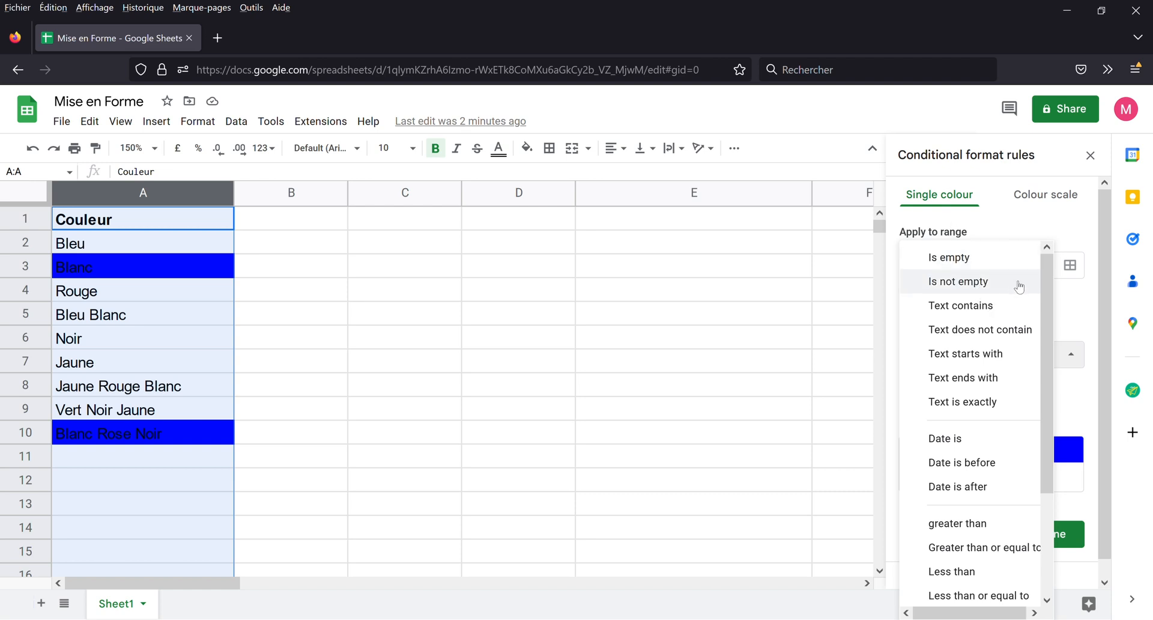
click(1084, 231)
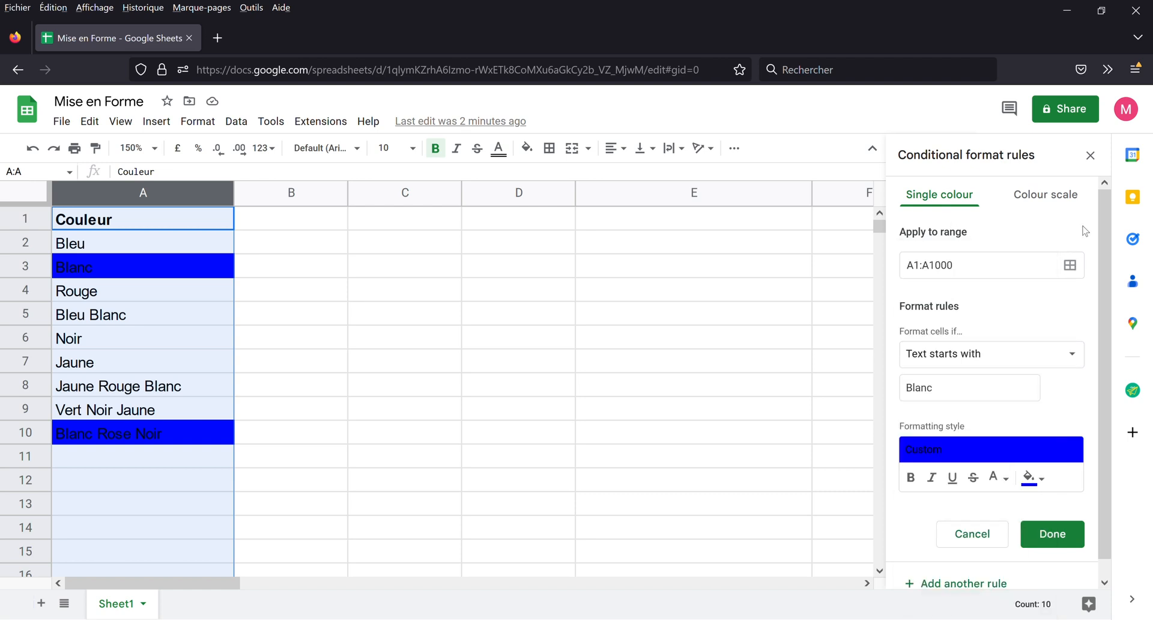
click(1006, 353)
scroll(971, 541, down, 4)
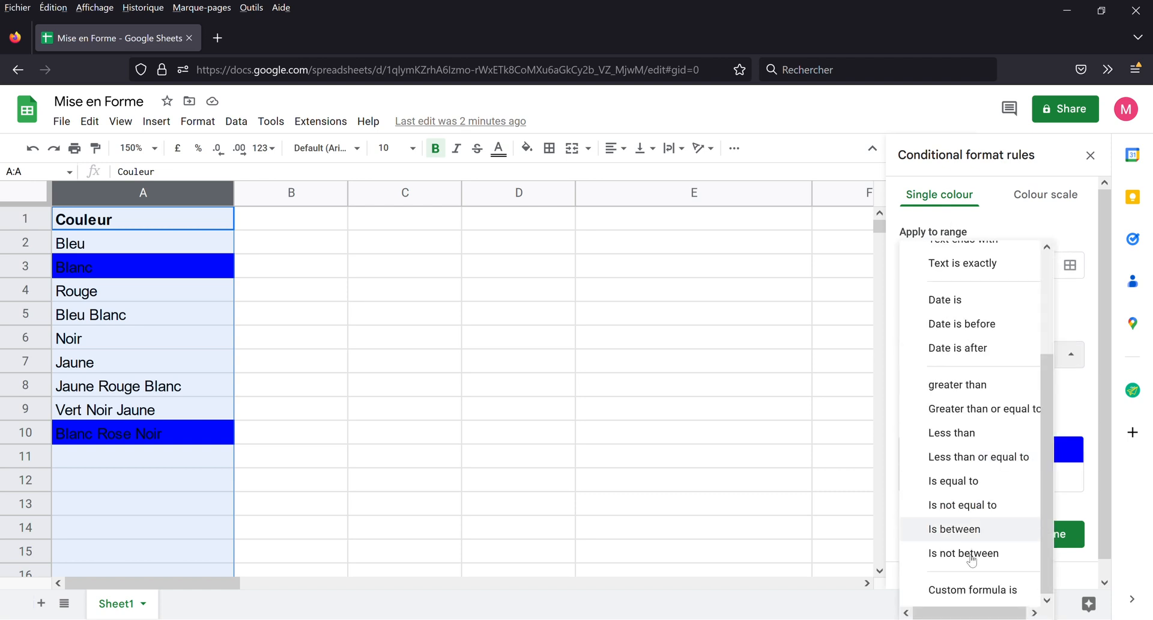
click(976, 589)
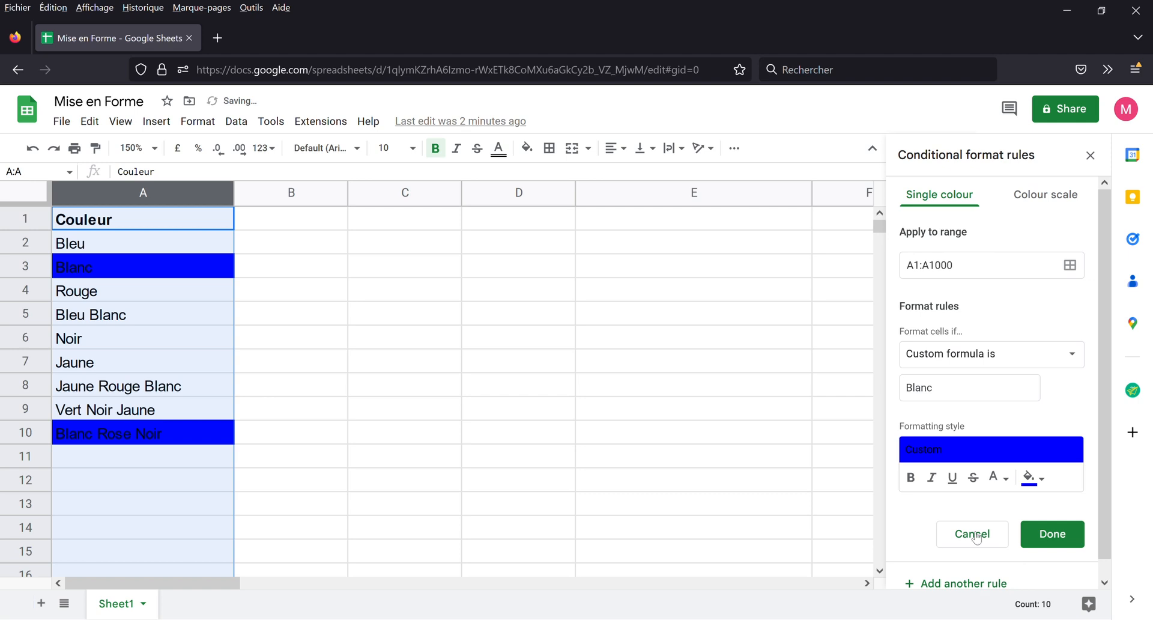
double_click(974, 396)
key(BackSpace)
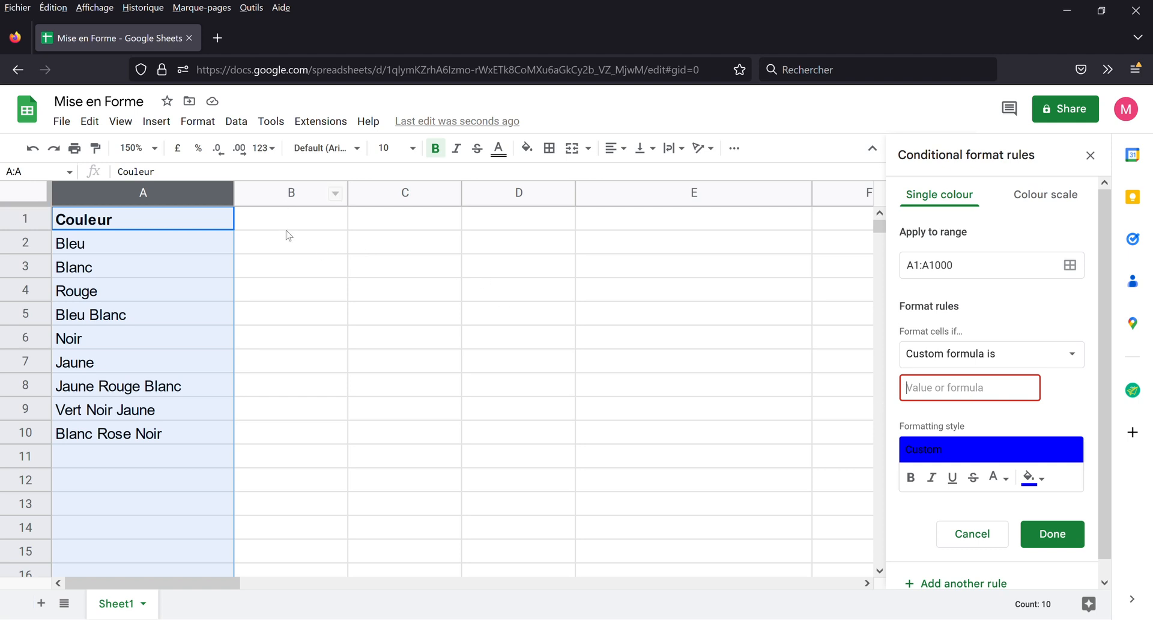
click(957, 394)
text(=)
key(BackSpace)
Step: Enter the formula =A1 in cell B1 and fill it down to B10
click(279, 227)
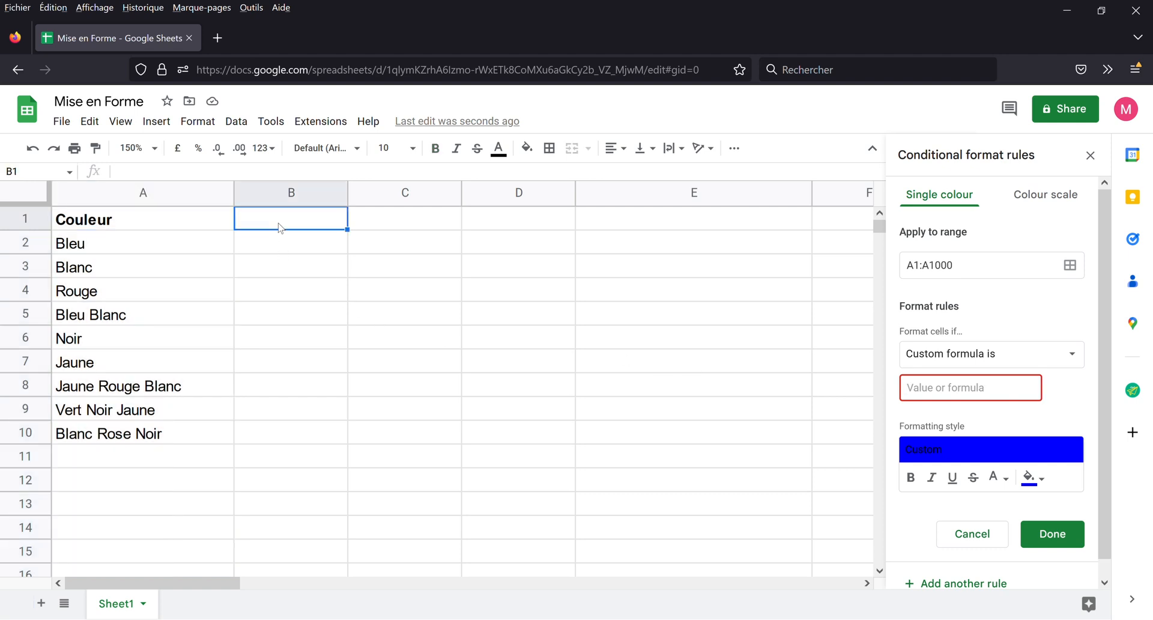
text(=)
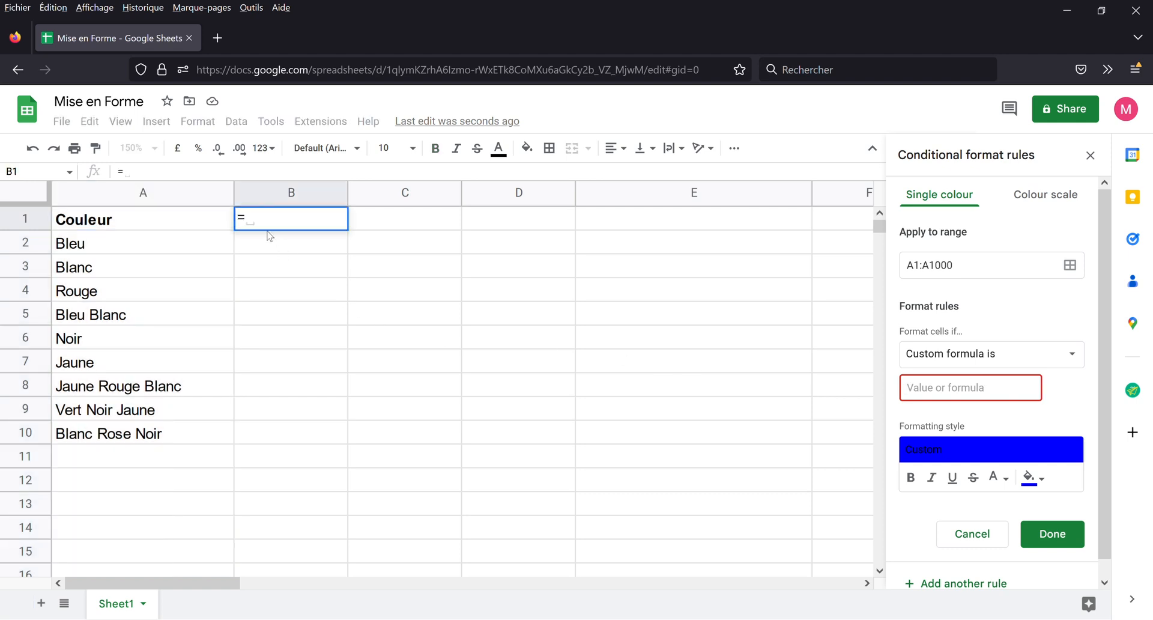
click(179, 223)
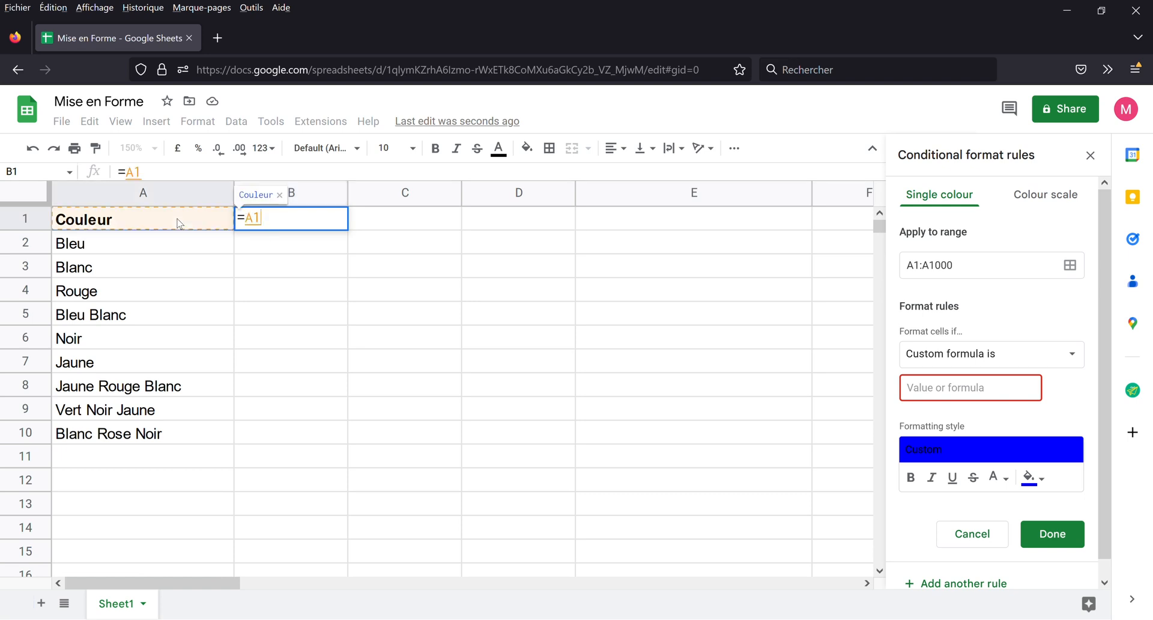
key(Return)
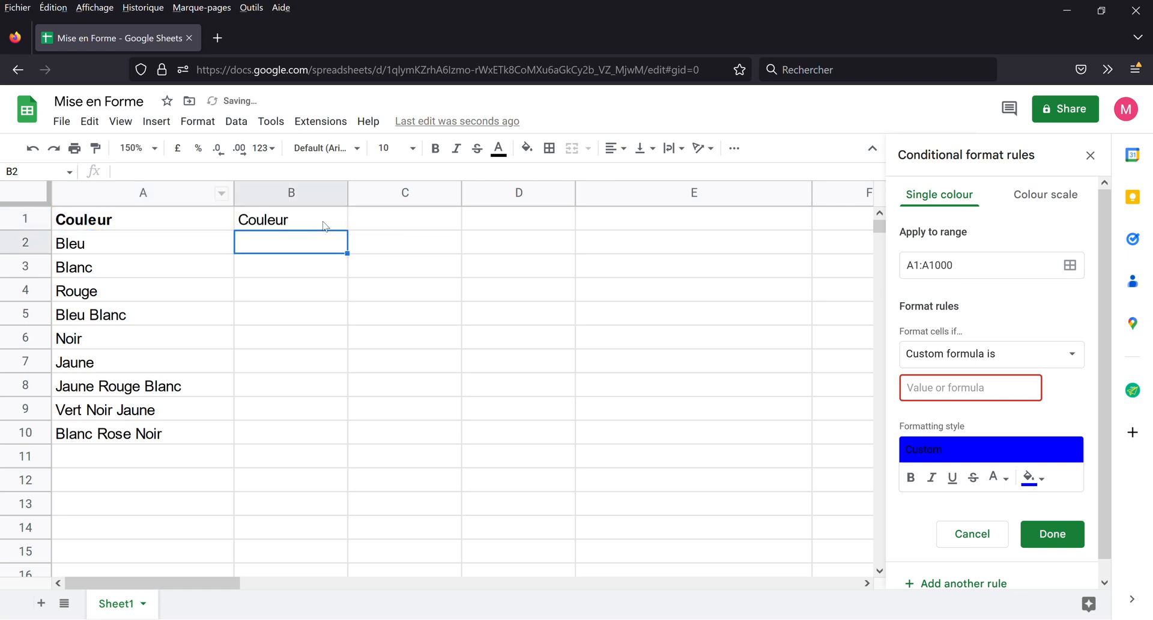
click(343, 228)
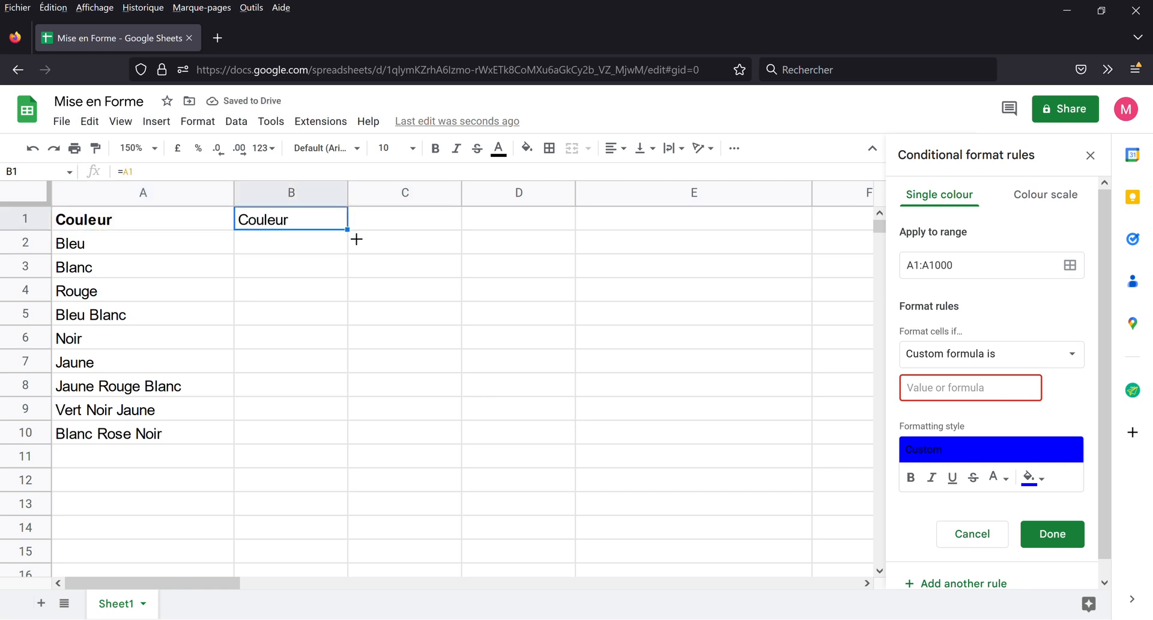
drag(356, 239, 368, 437)
Step: Check the copied references in B2 to B5 and clear the cells B1:B10
click(293, 247)
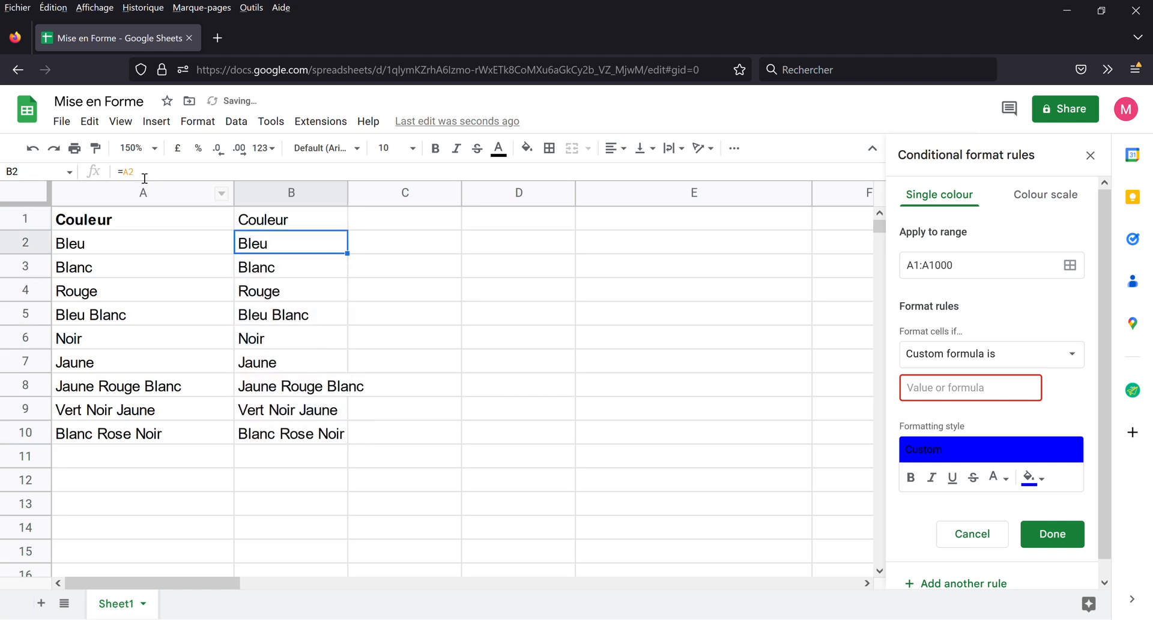
key(Down)
key(Down)
key(Down)
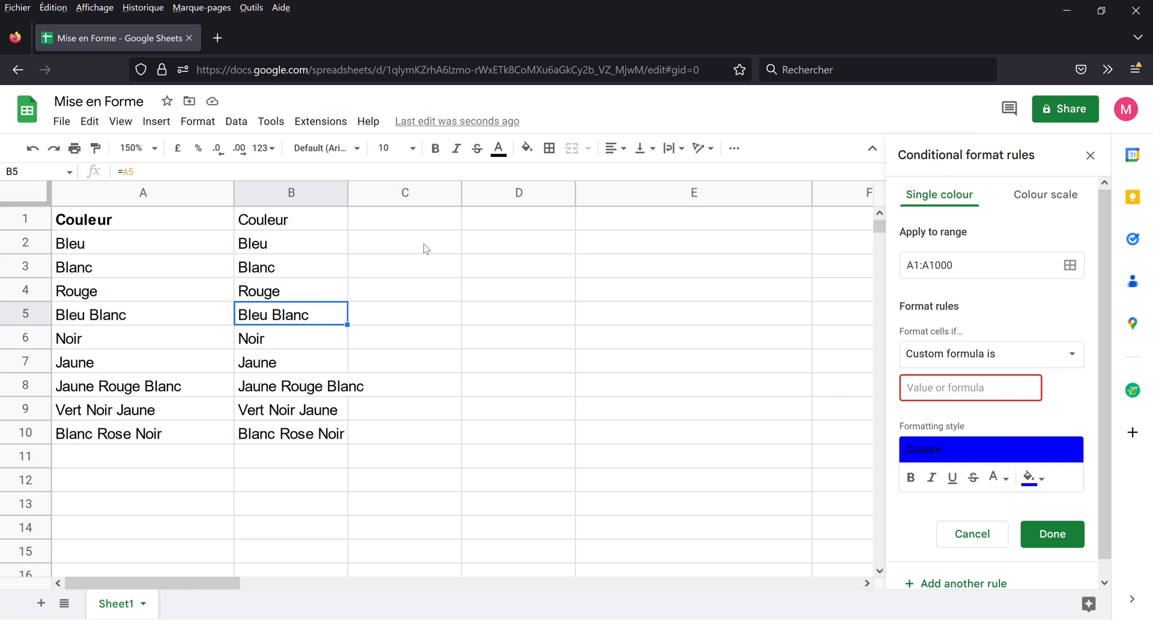
drag(297, 229, 307, 447)
key(Delete)
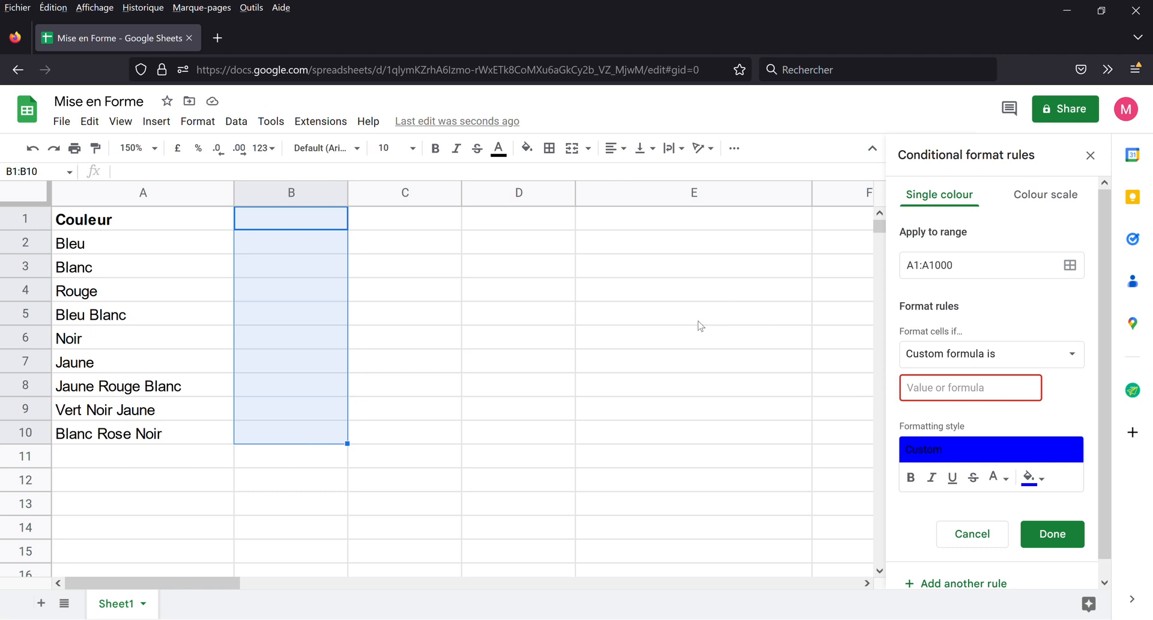
Step: Enter the formula =SEARCH("Blanc", A1) in cell B1
click(394, 226)
click(320, 221)
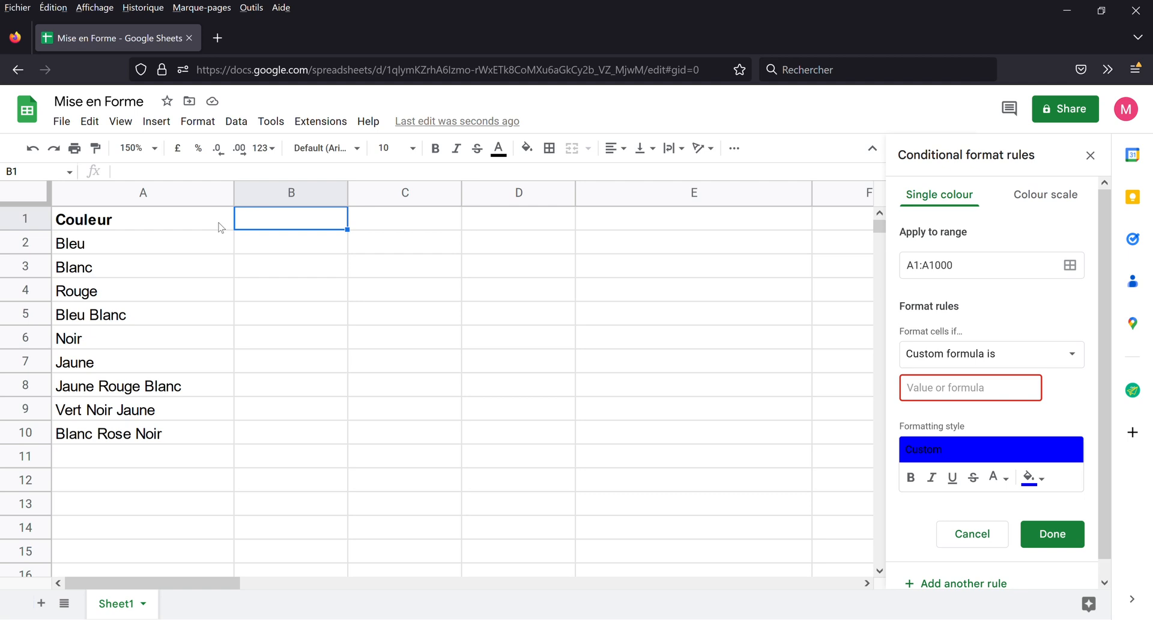
text(=)
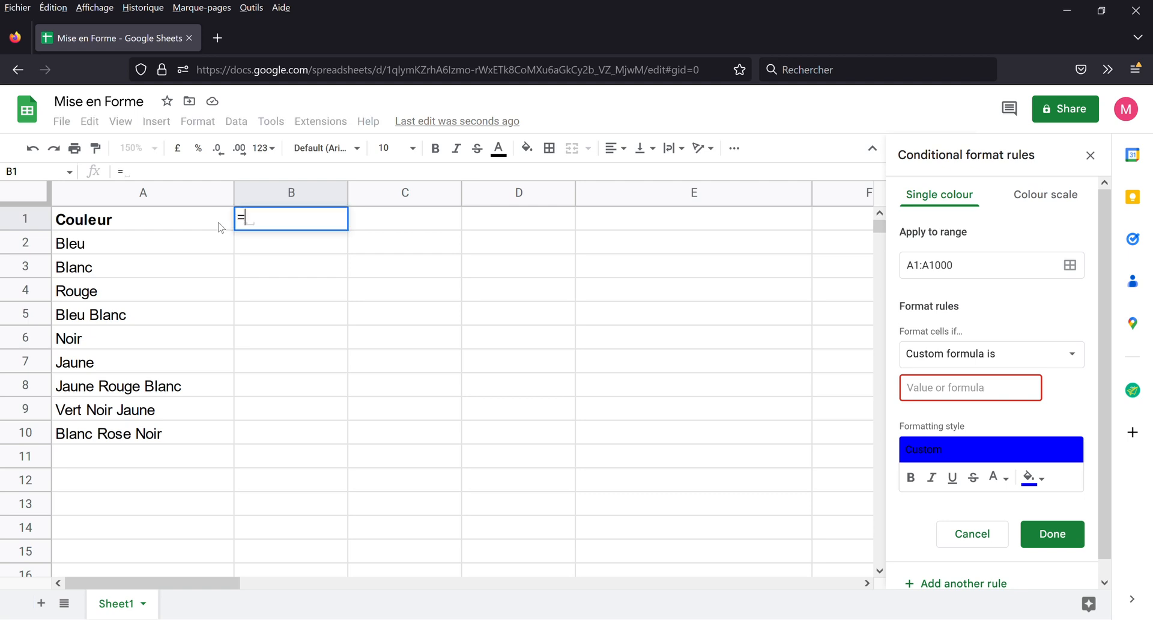
text(seach)
key(BackSpace)
key(BackSpace)
text(rch)
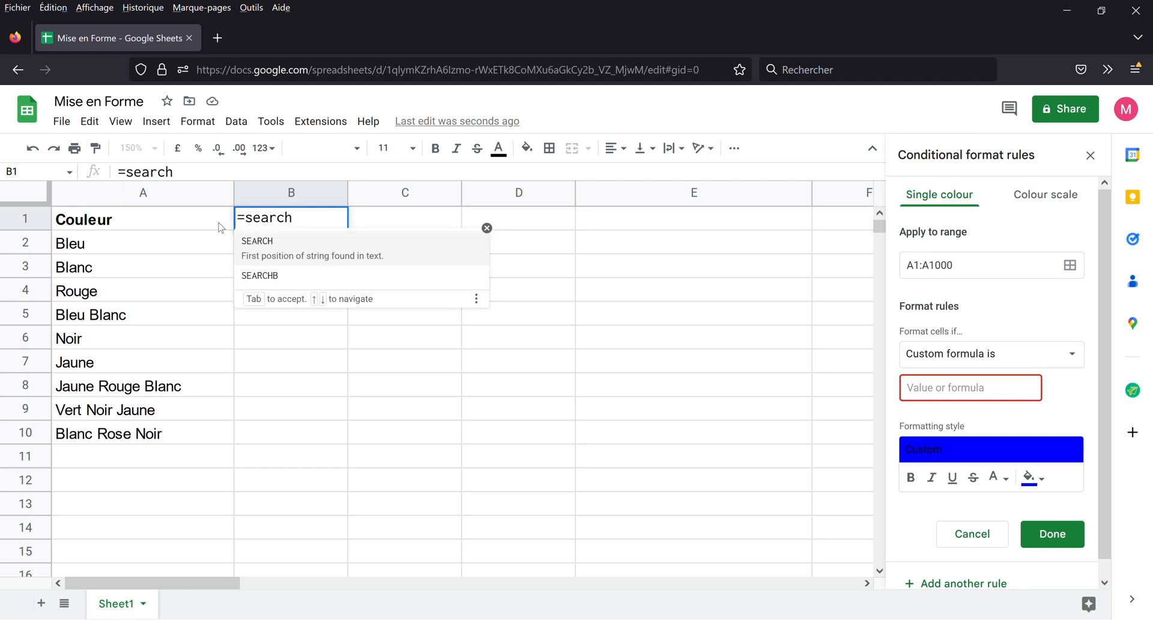
click(336, 253)
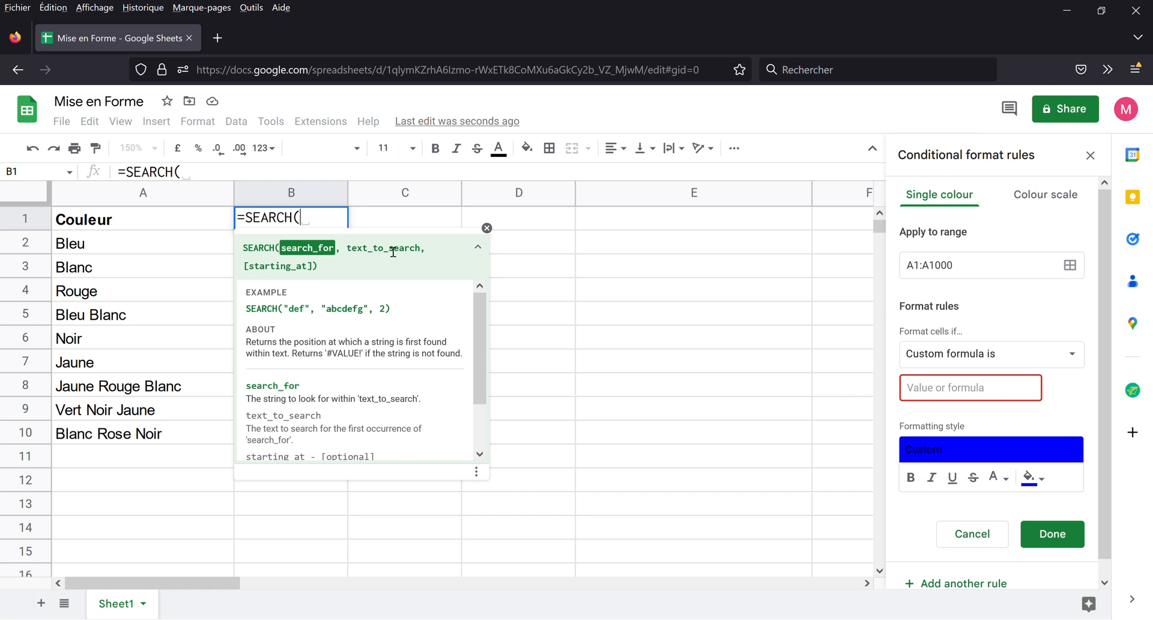
click(236, 178)
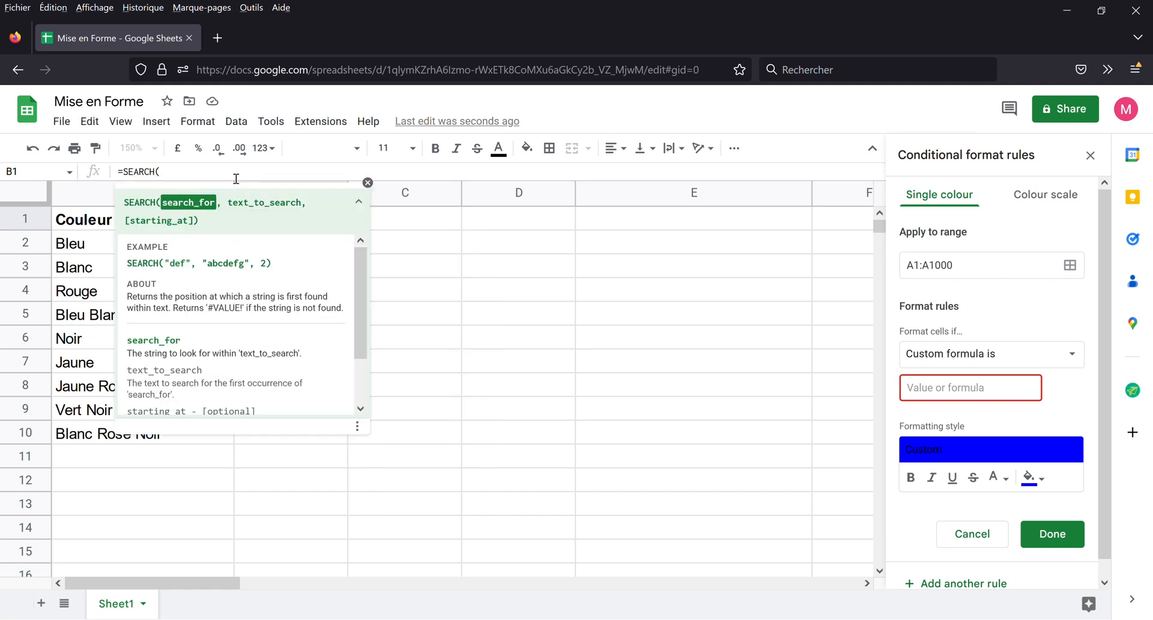
text(Blanc")
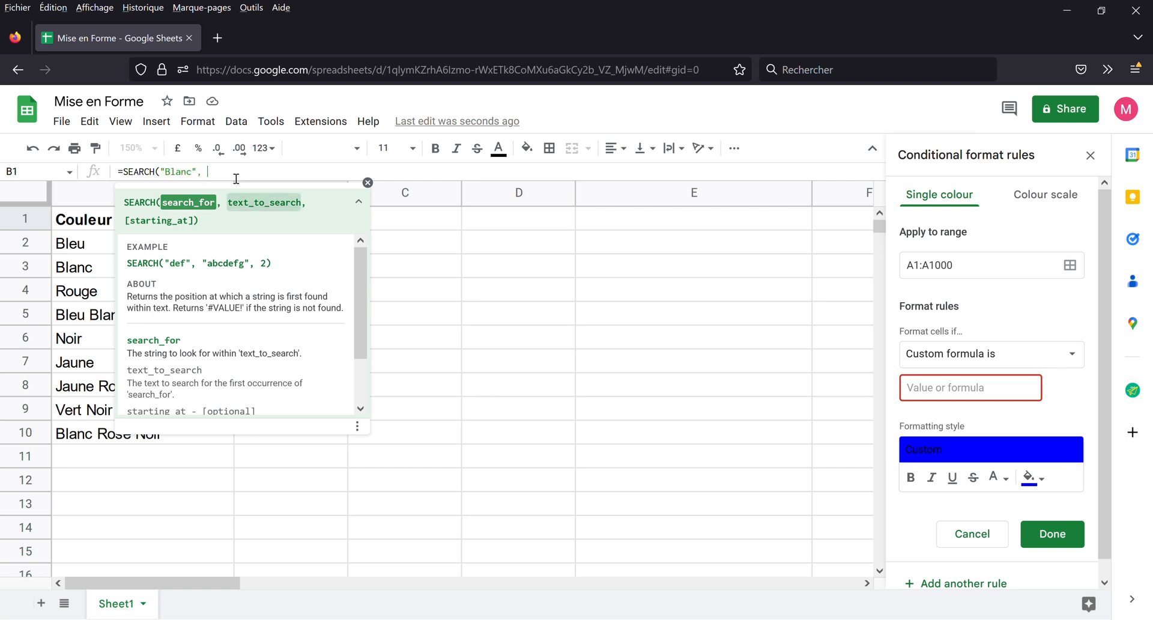
text(,)
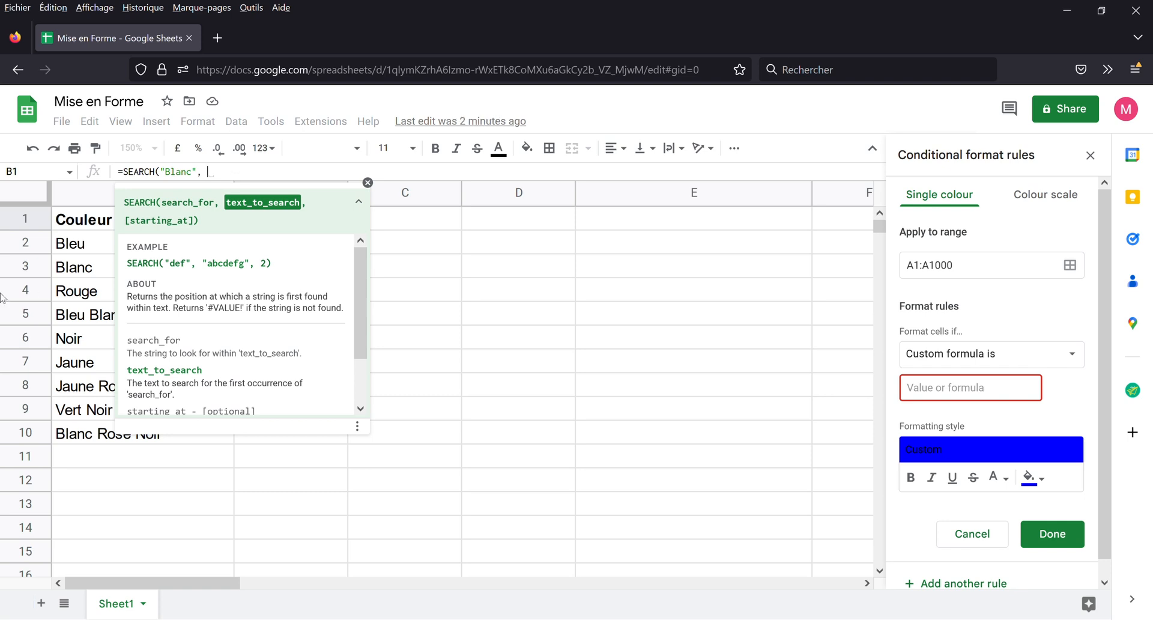
click(84, 220)
text())
key(Return)
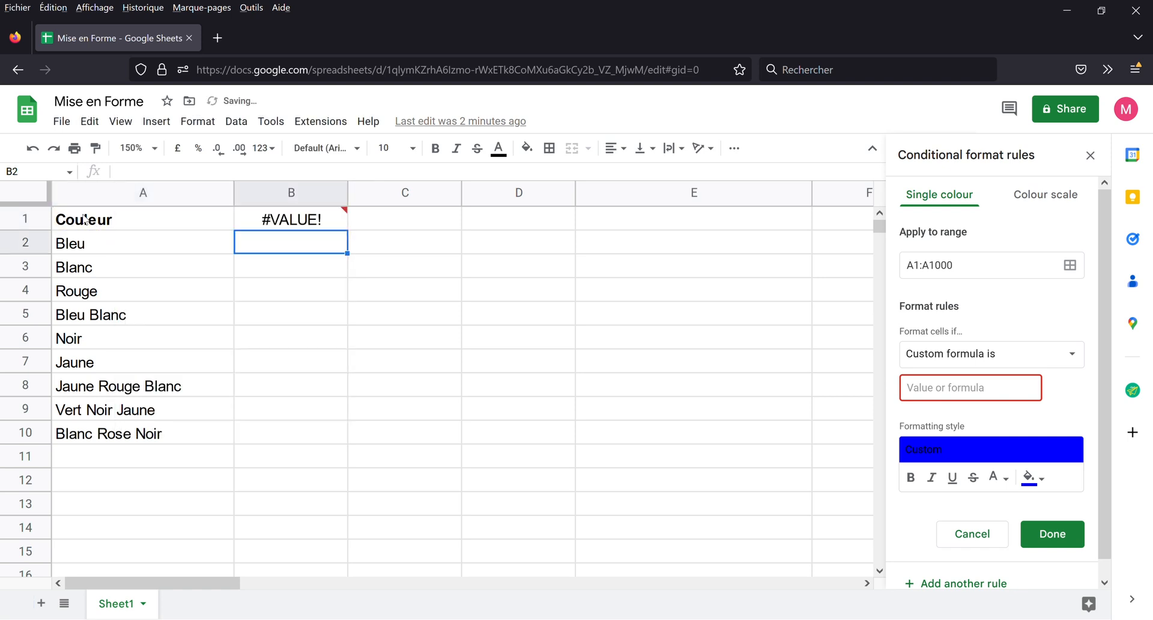
Step: Fill the SEARCH formula from B1 down to B10 and check the copied formulas in B3 and B5
click(269, 217)
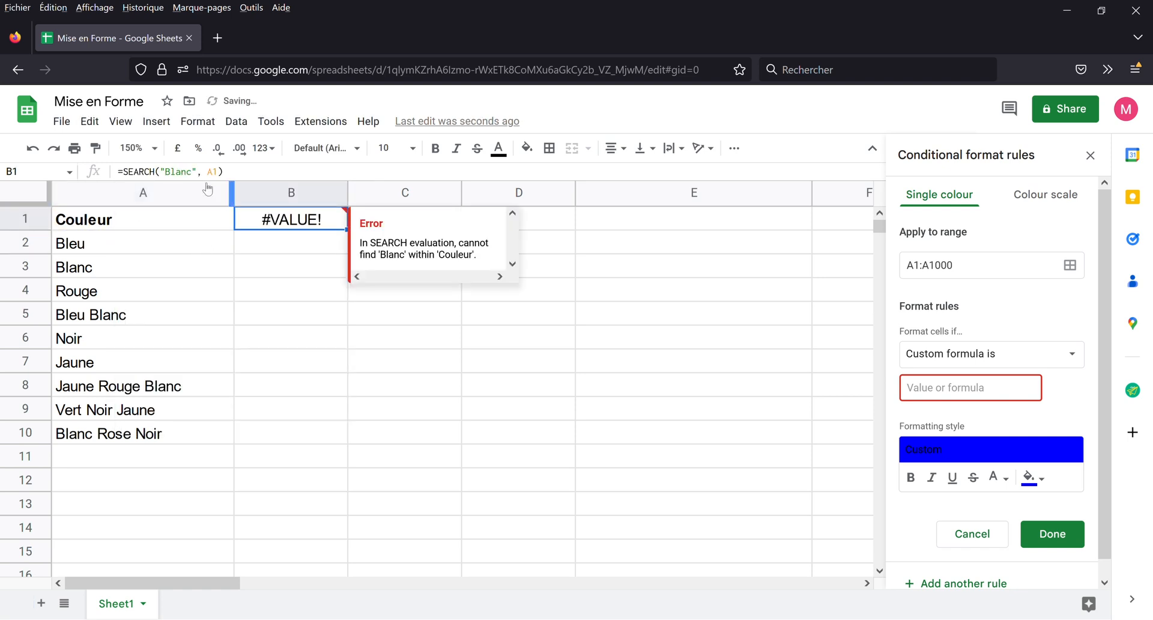
click(315, 261)
click(313, 227)
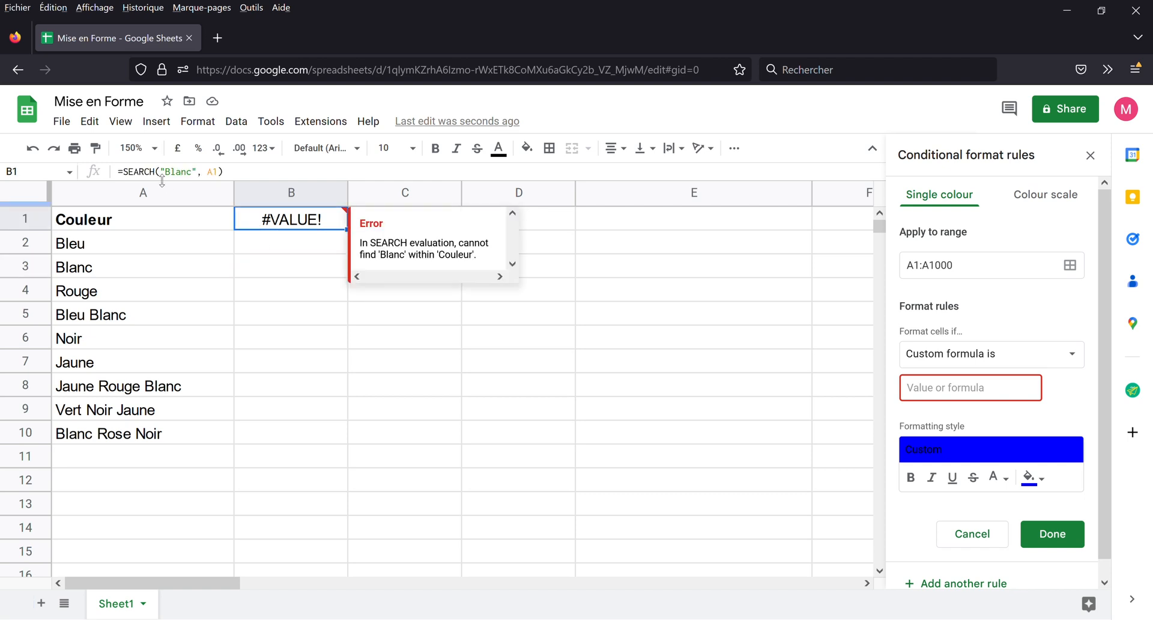
click(377, 337)
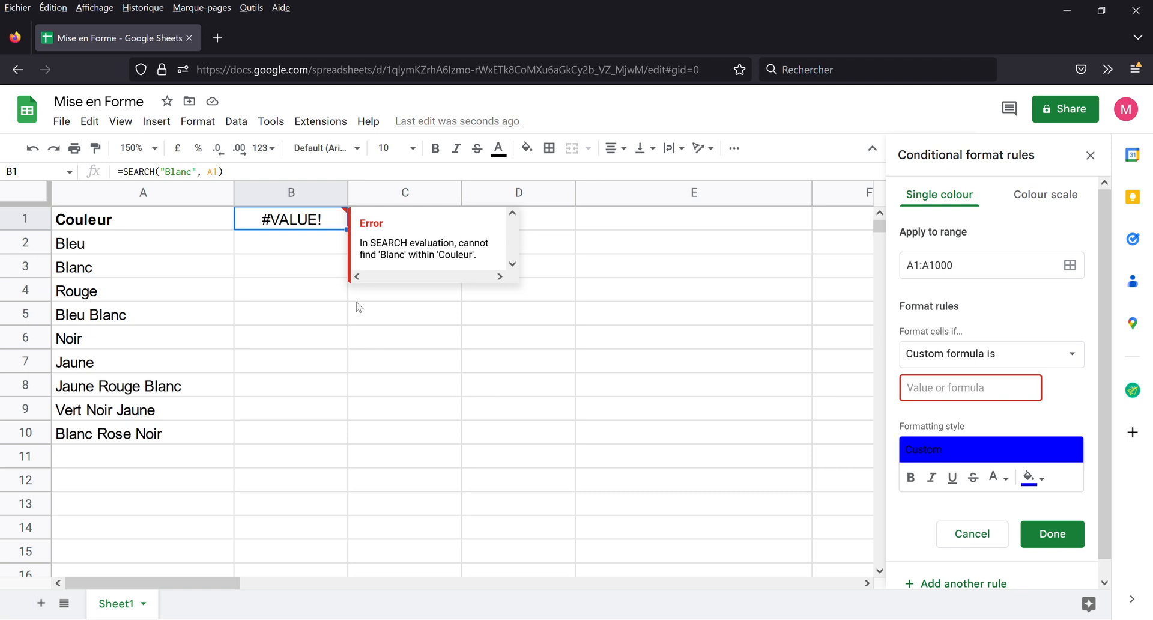
click(332, 227)
shift+click(344, 436)
key(ctrl+d)
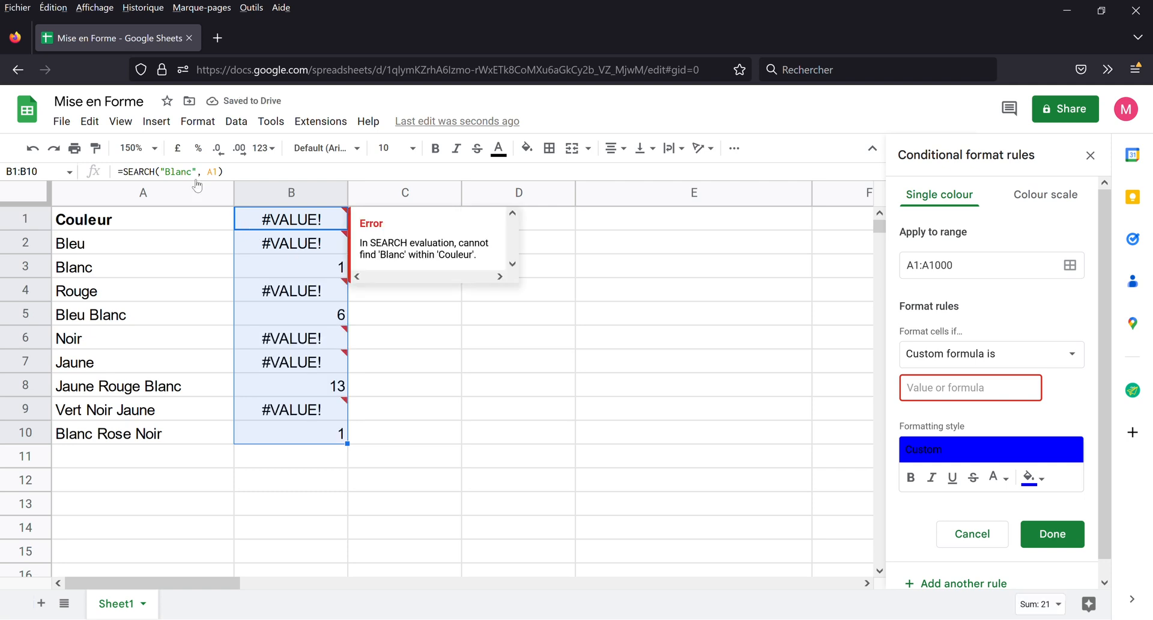
click(284, 271)
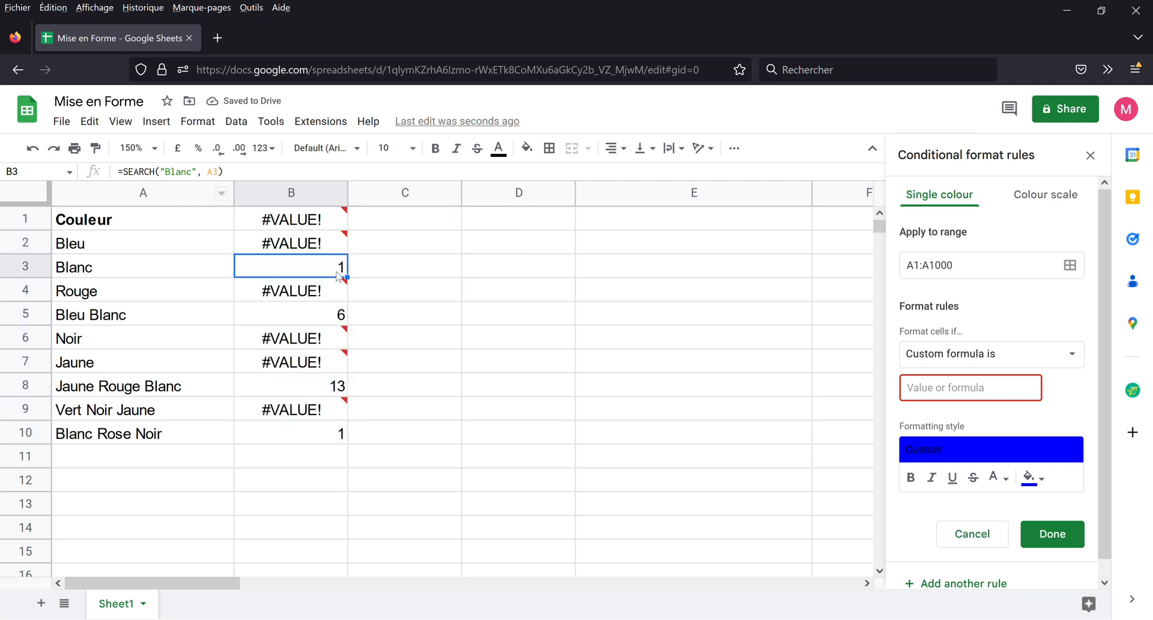
click(309, 320)
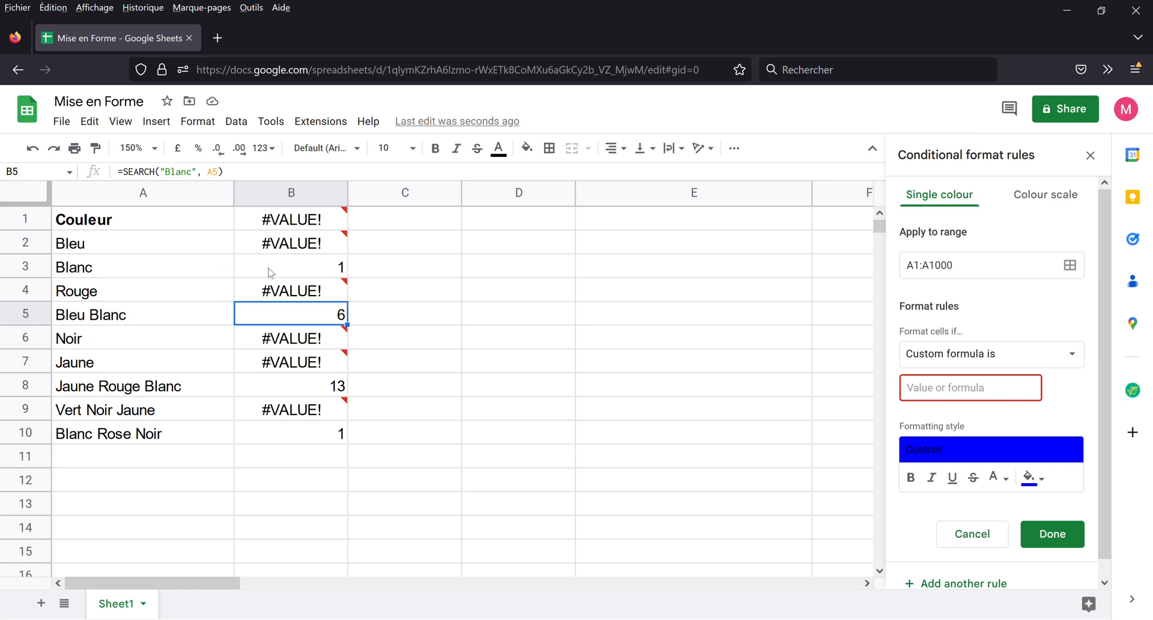
click(335, 391)
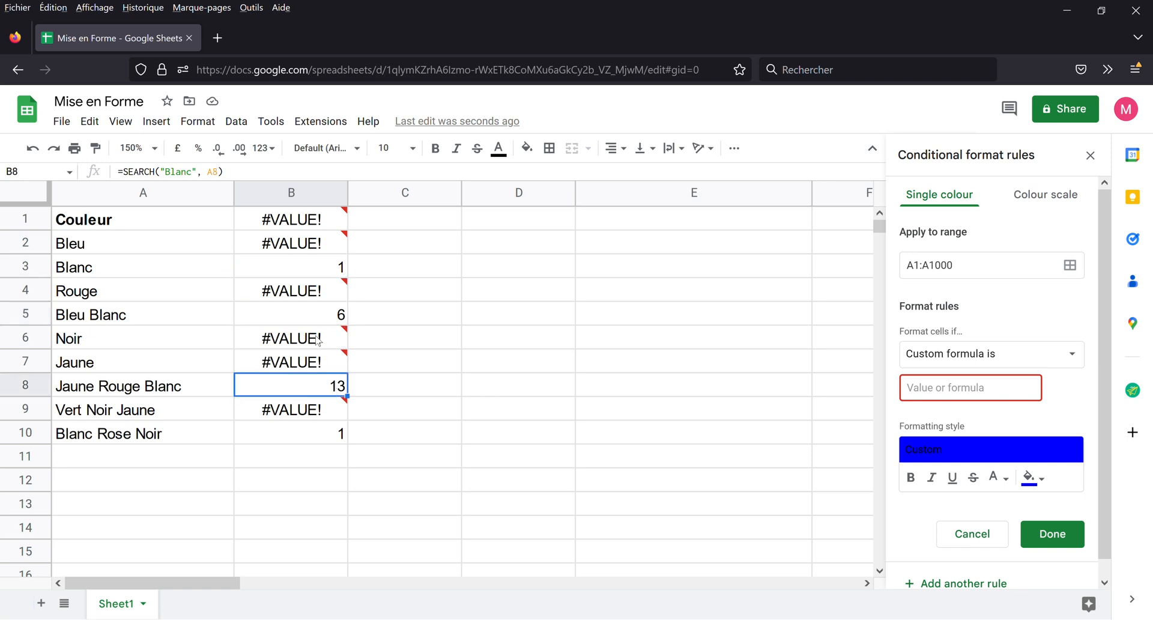
click(273, 229)
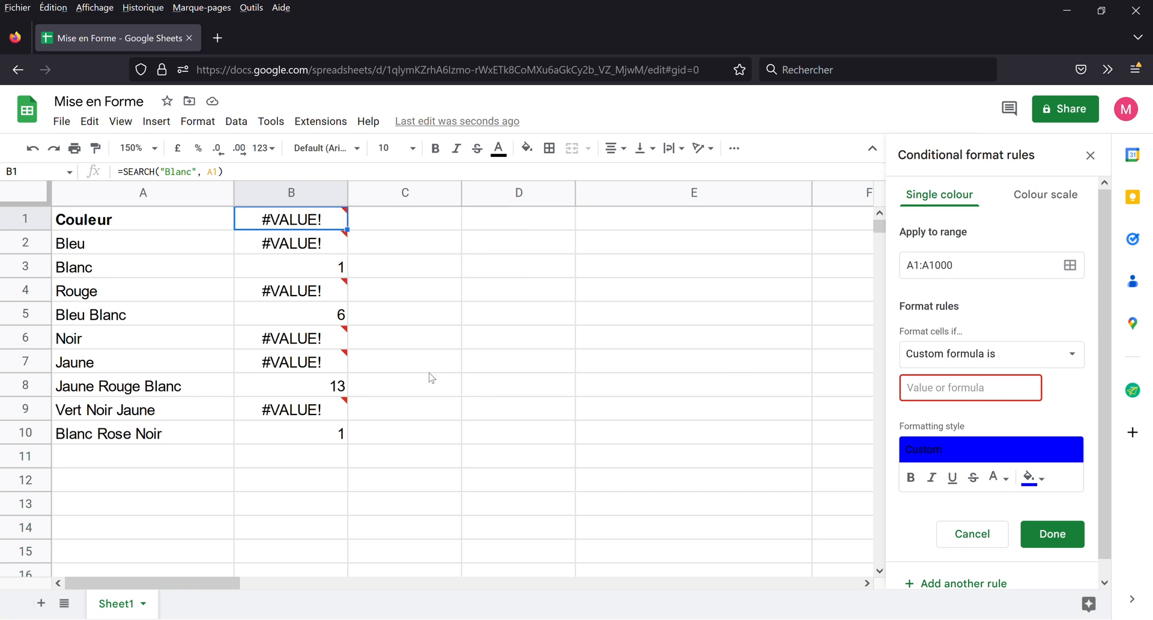
click(131, 174)
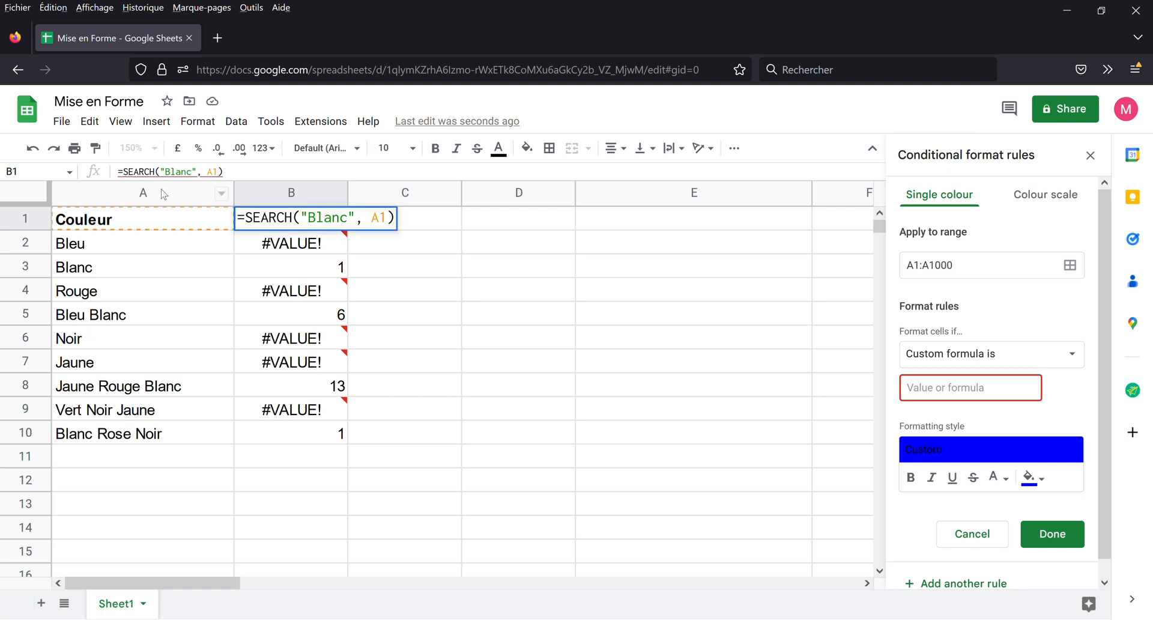
text(IS)
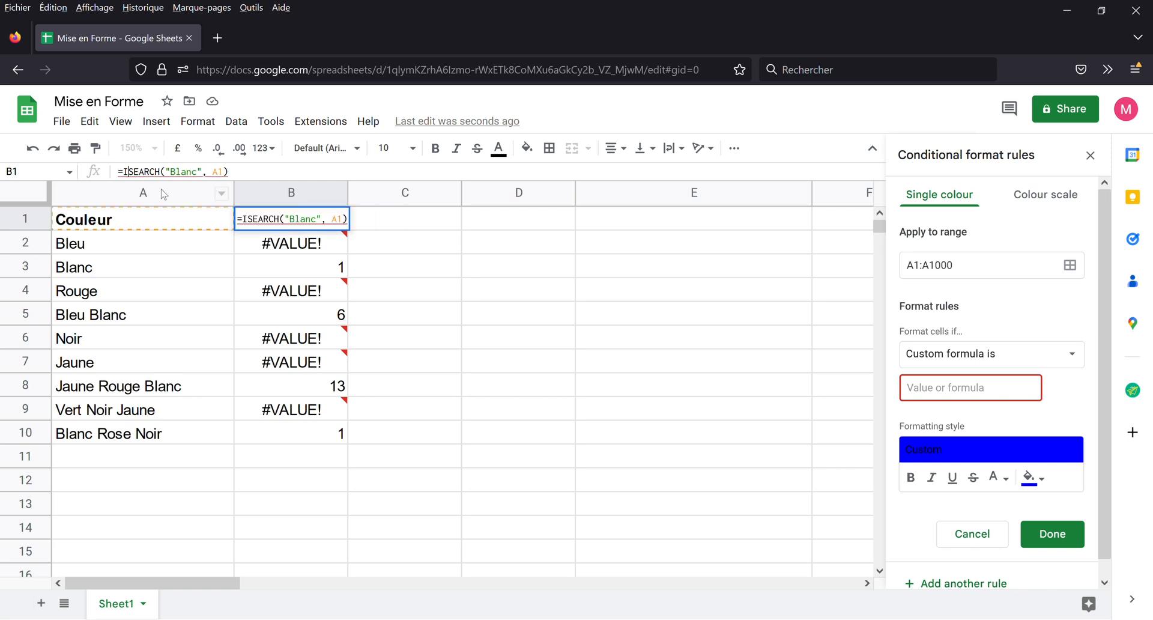
key(BackSpace)
key(BackSpace)
key(Escape)
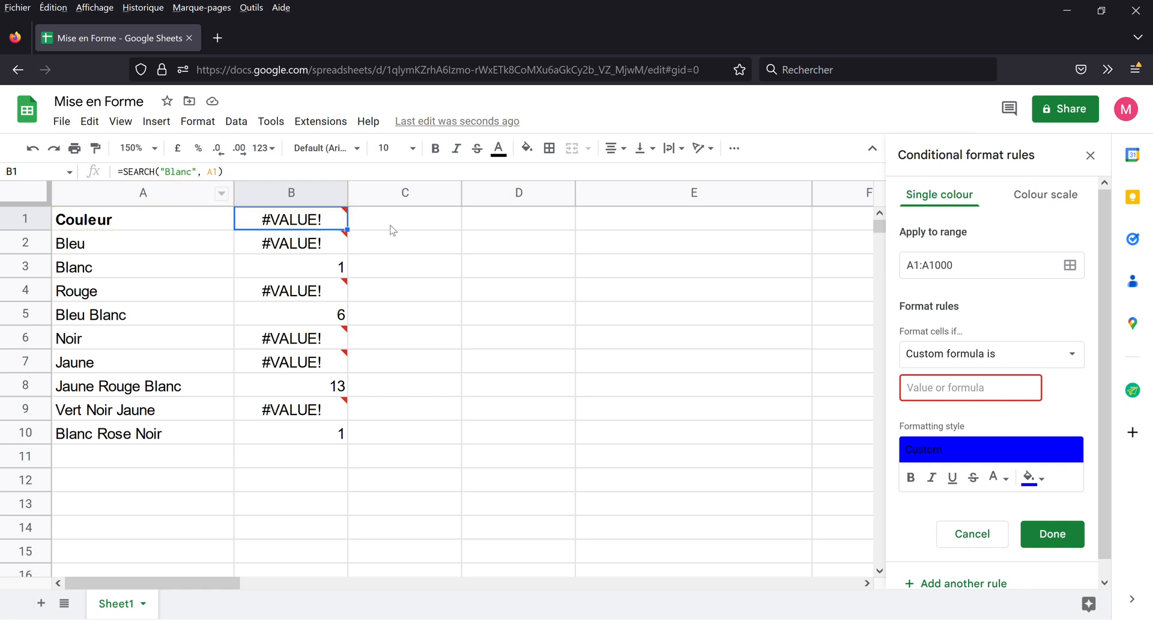
Step: Enter the formula =ISNUMBER(B1) in cell C1
click(403, 228)
text(+)
key(BackSpace)
text(=is)
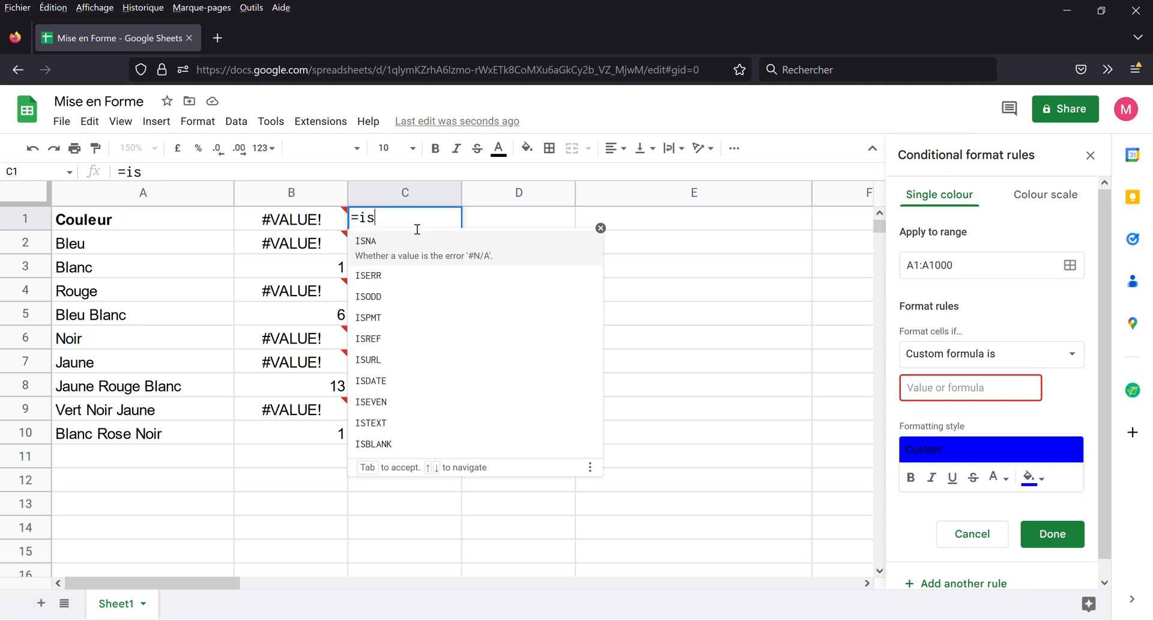
key(BackSpace)
key(BackSpace)
text(ISE)
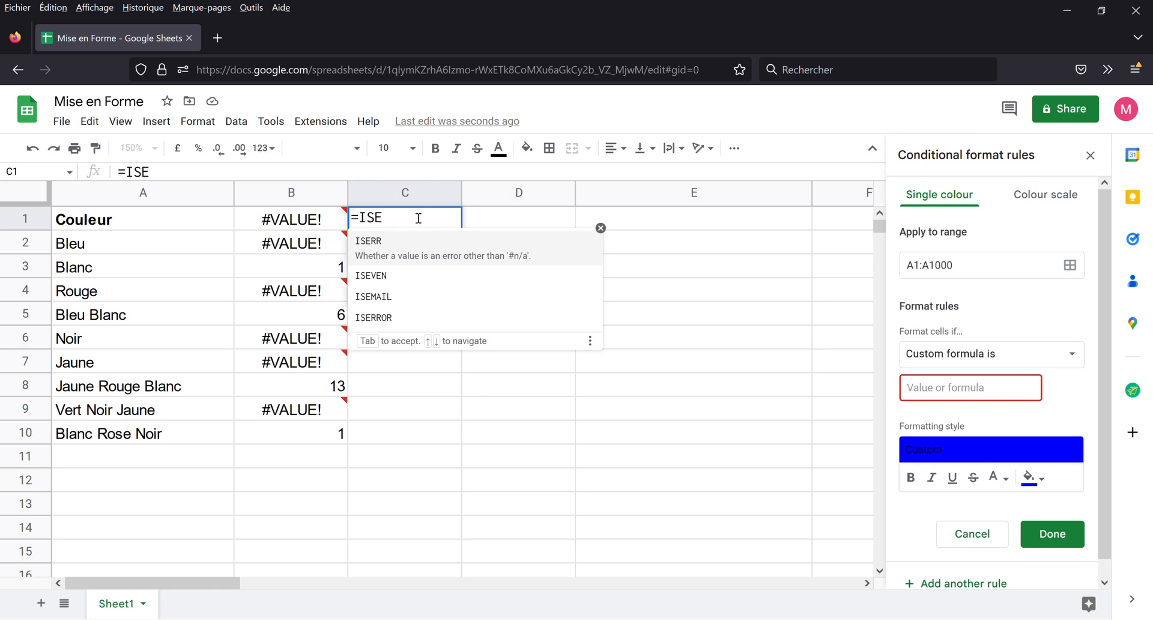
key(BackSpace)
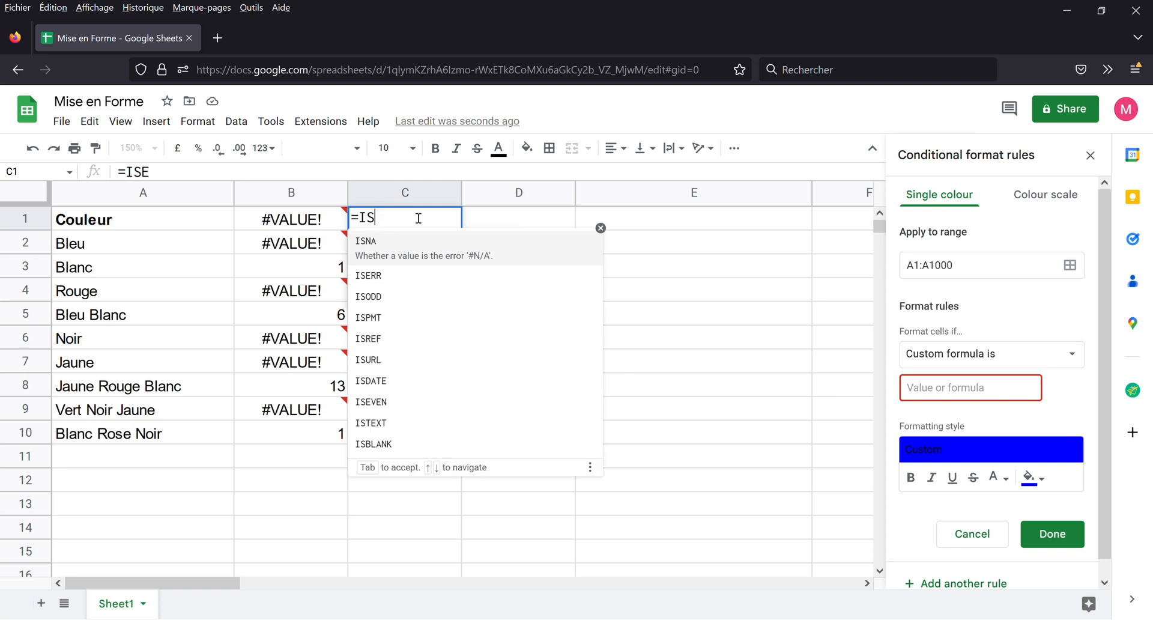
text(NU)
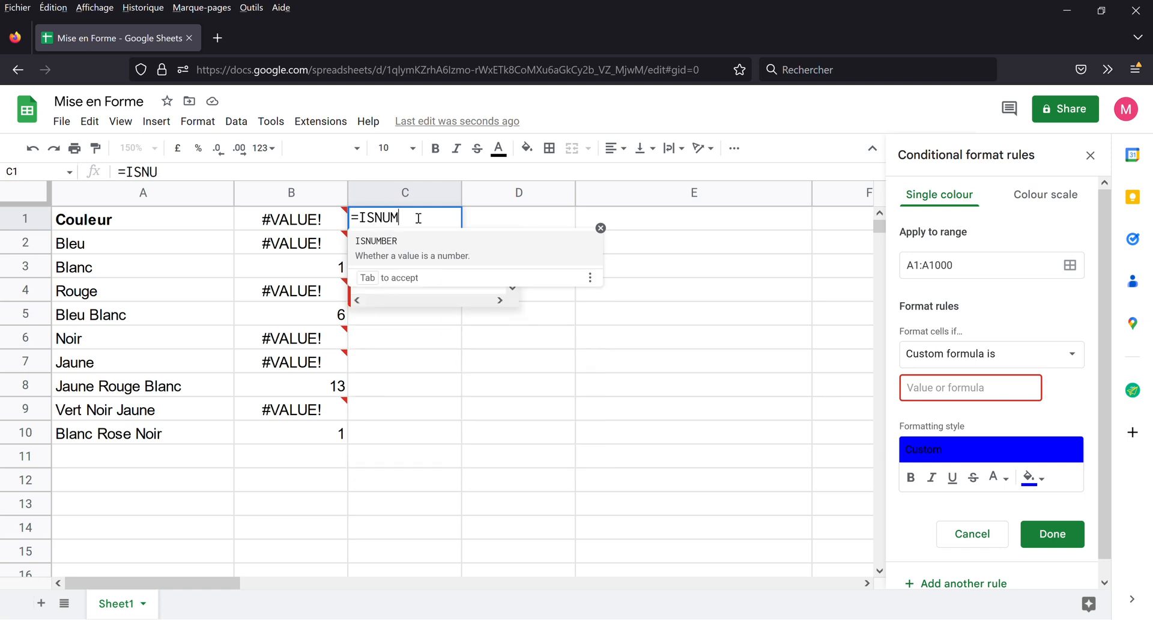
text(M)
key(Tab)
click(314, 227)
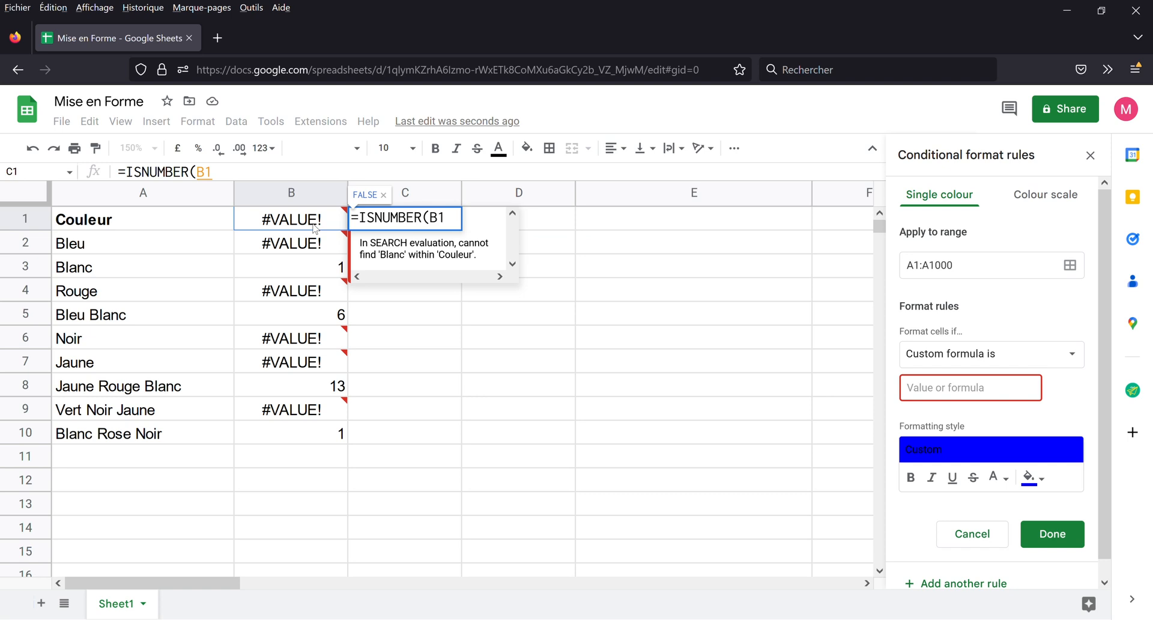
key(BackSpace)
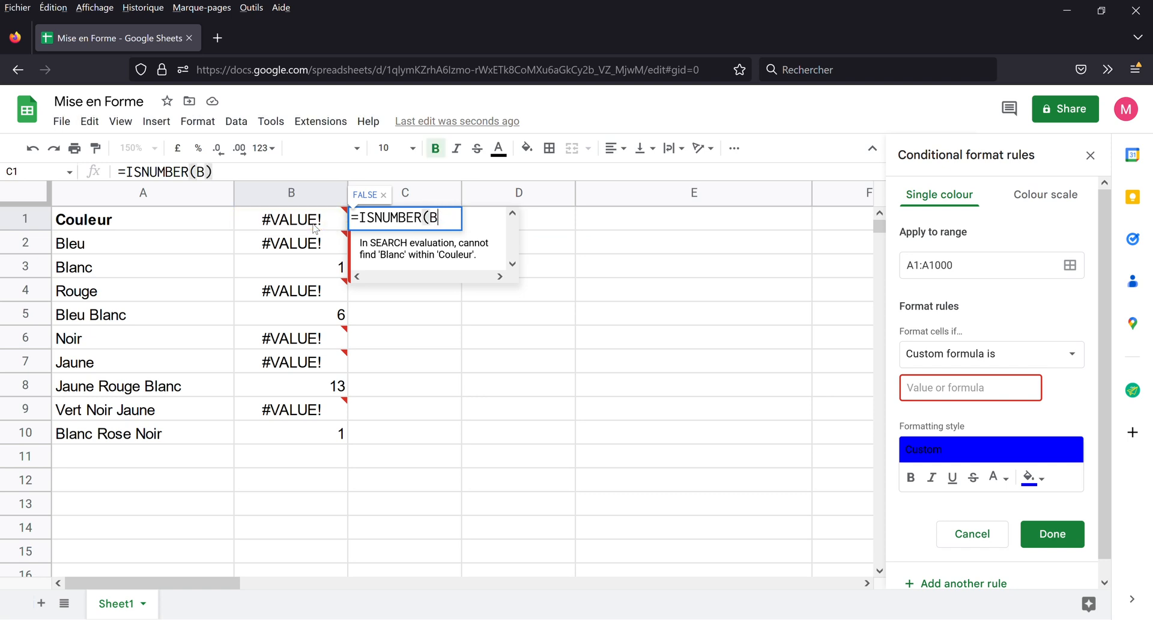
text(1))
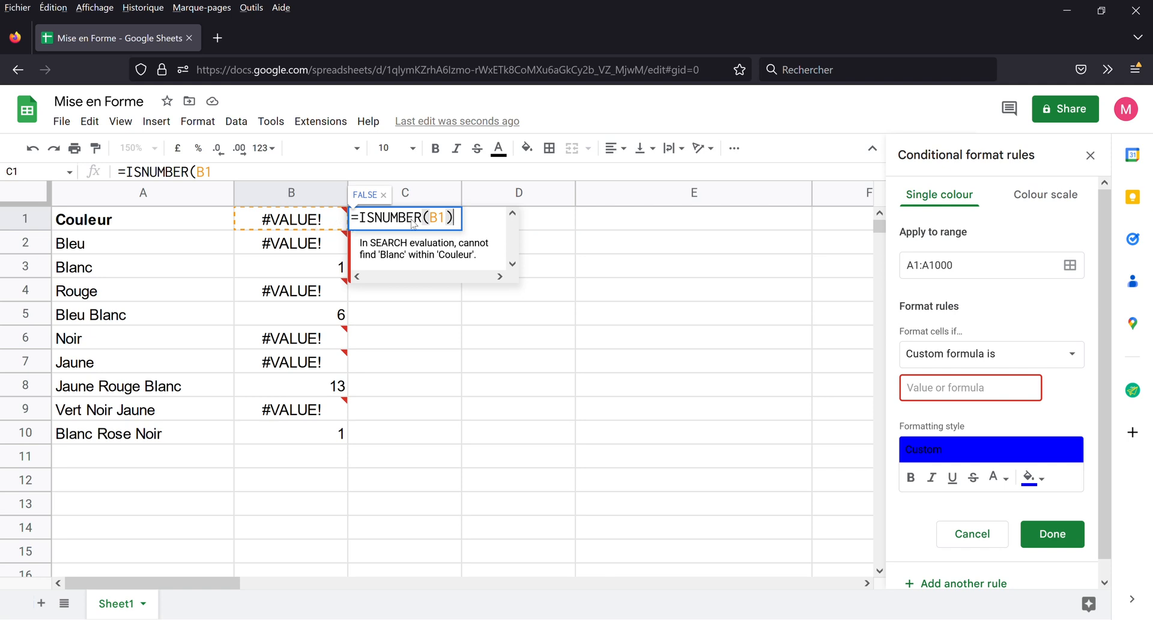
key(Return)
Step: Fill the ISNUMBER formula from C1 down to C10 and check the formula in C1 against the error note in B1
click(447, 227)
drag(462, 230, 476, 454)
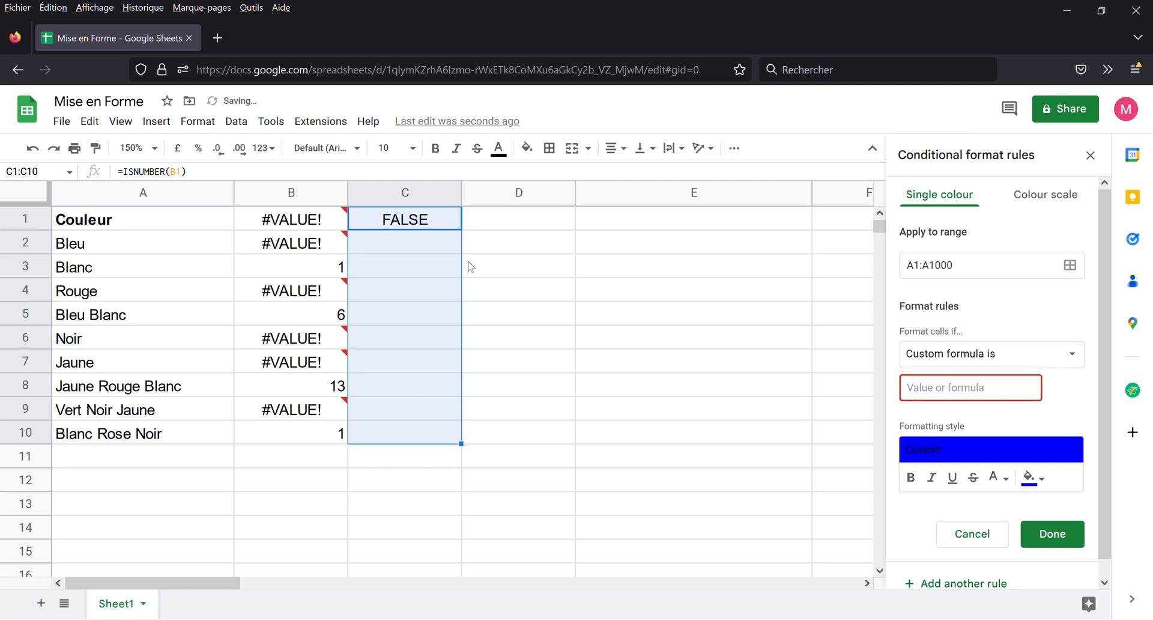
click(484, 281)
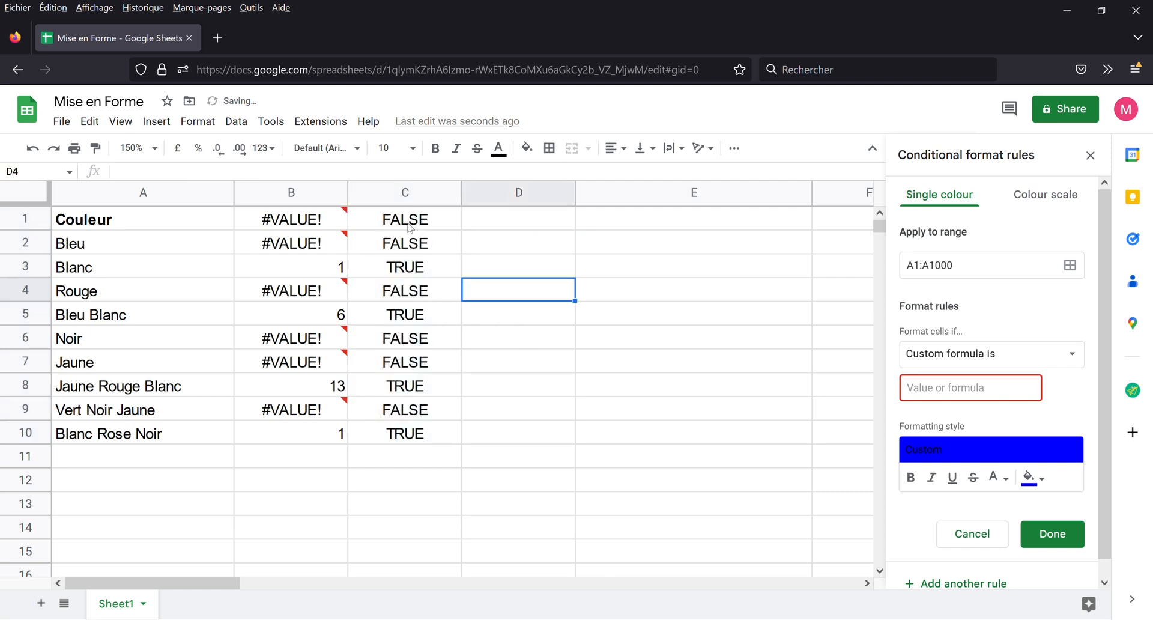
click(410, 228)
mouse_move(340, 210)
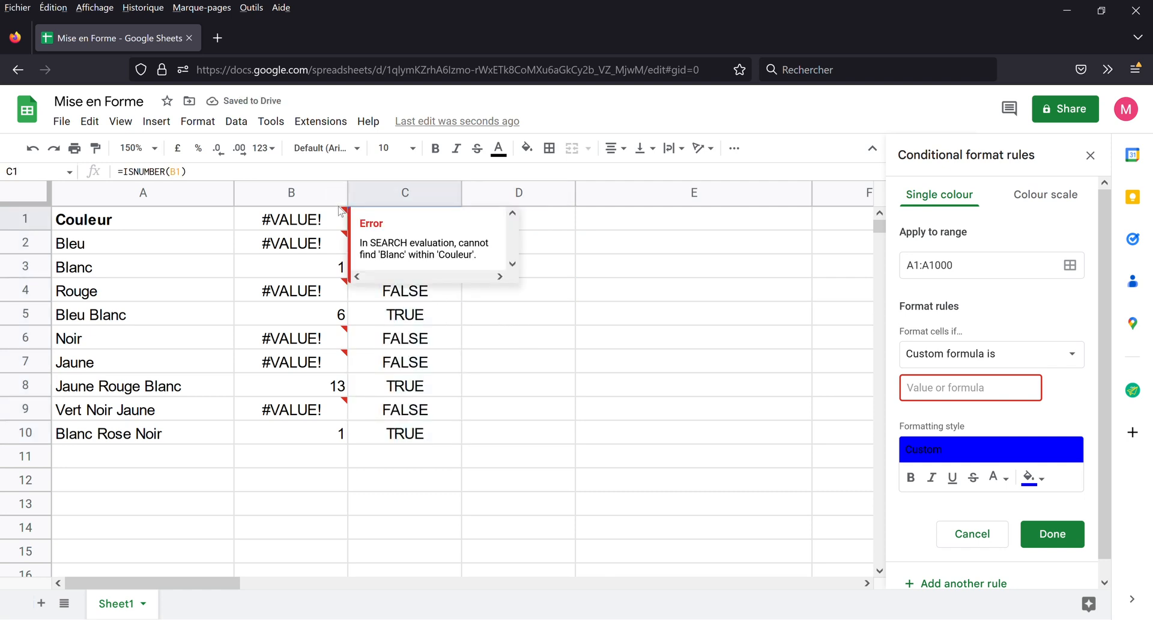
click(580, 358)
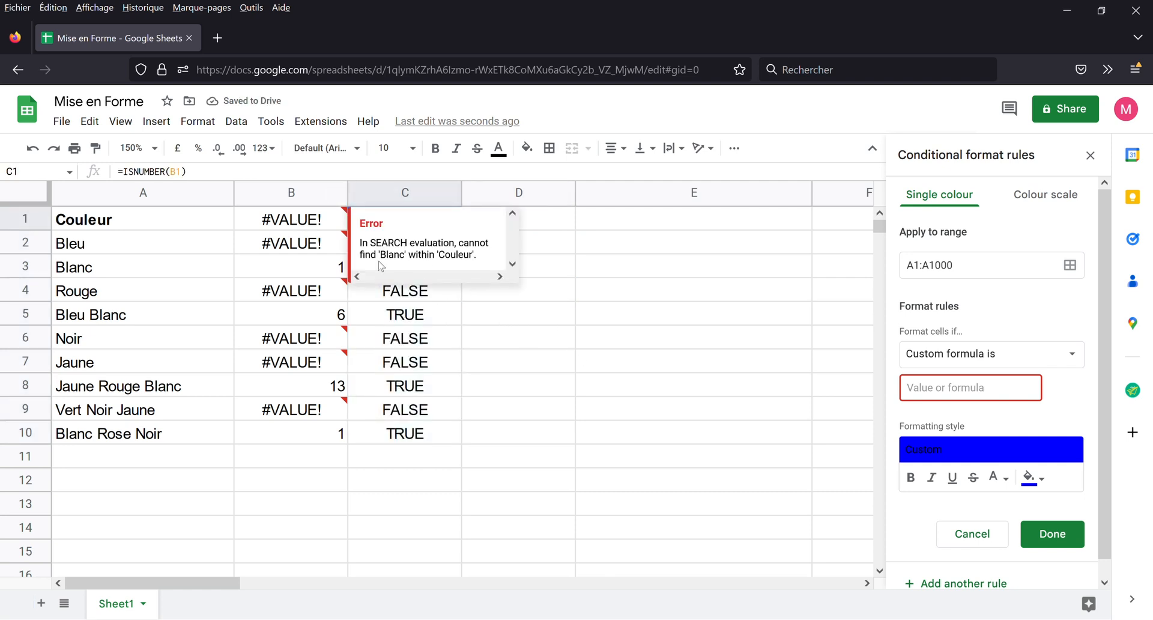
Step: Wrap the SEARCH formula in B1 with ISNUMBER so it reads =ISNUMBER(SEARCH("Blanc", A1))
click(301, 227)
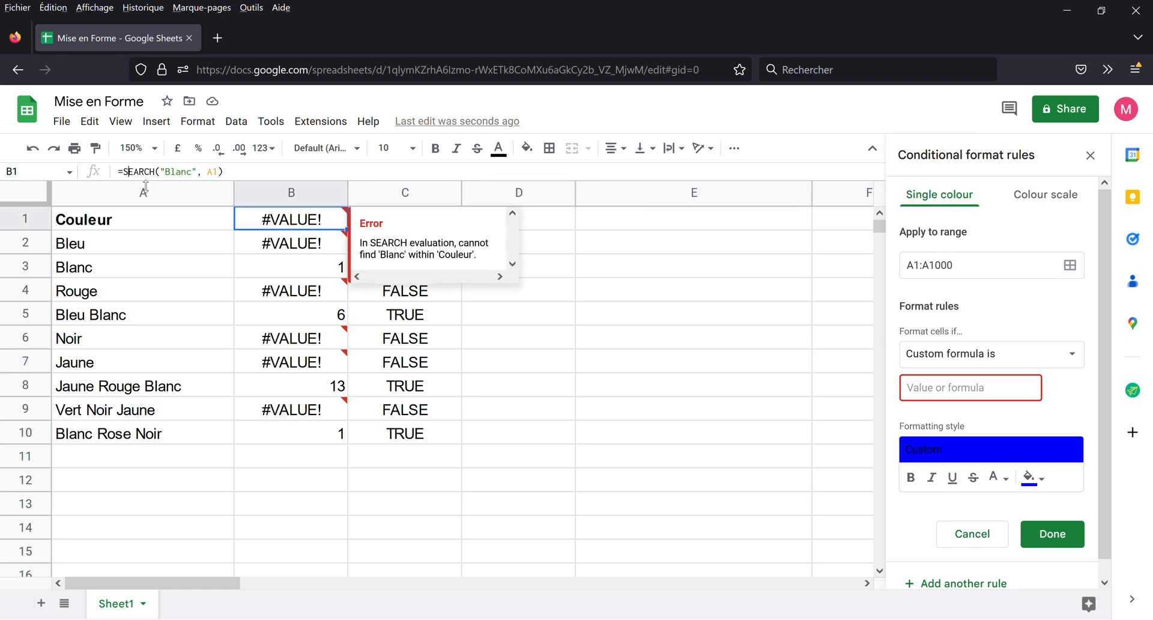
text(i)
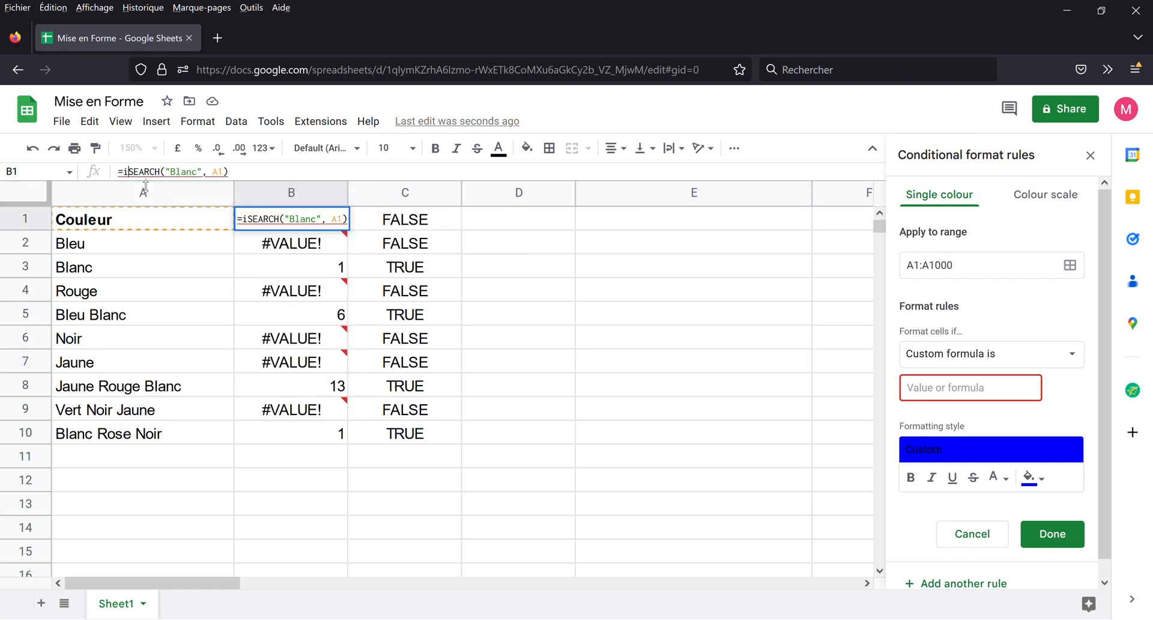
key(BackSpace)
text(ISNUMBER()
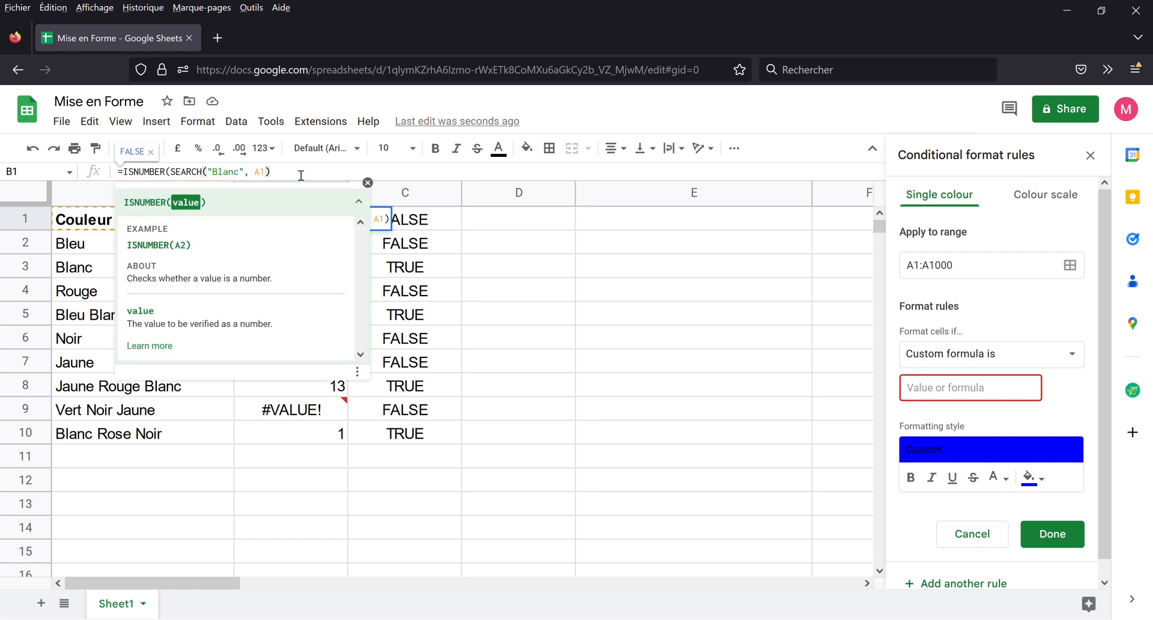
text())
key(Return)
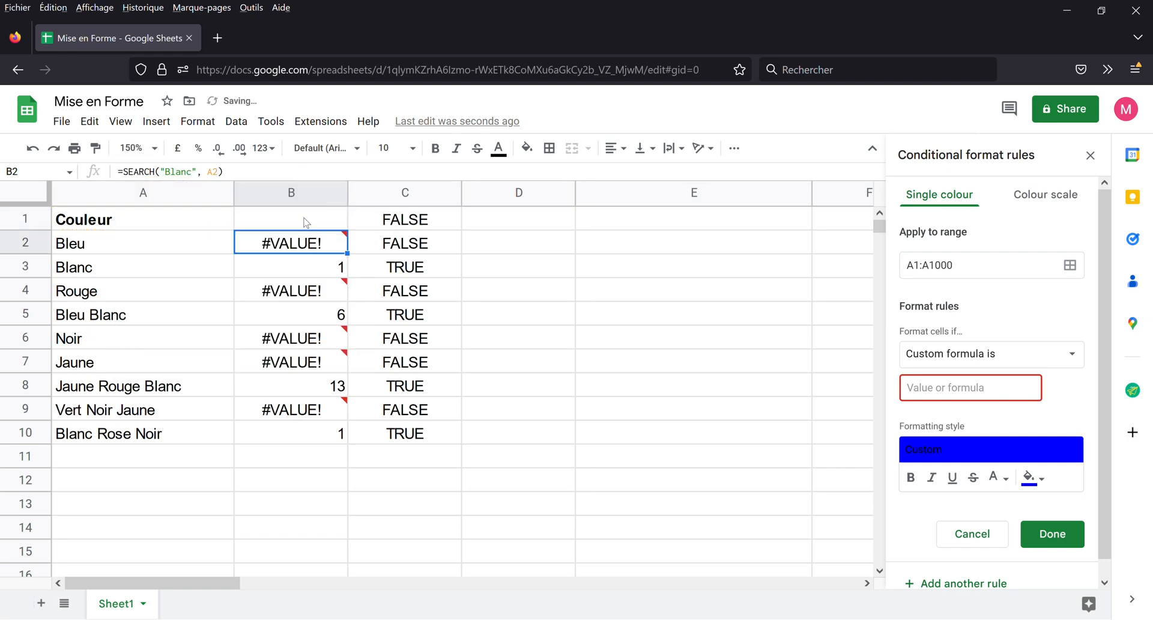
Step: Fill the combined ISNUMBER and SEARCH formula from B1 down to B10 and check the copy in B3
click(331, 227)
drag(347, 229, 367, 450)
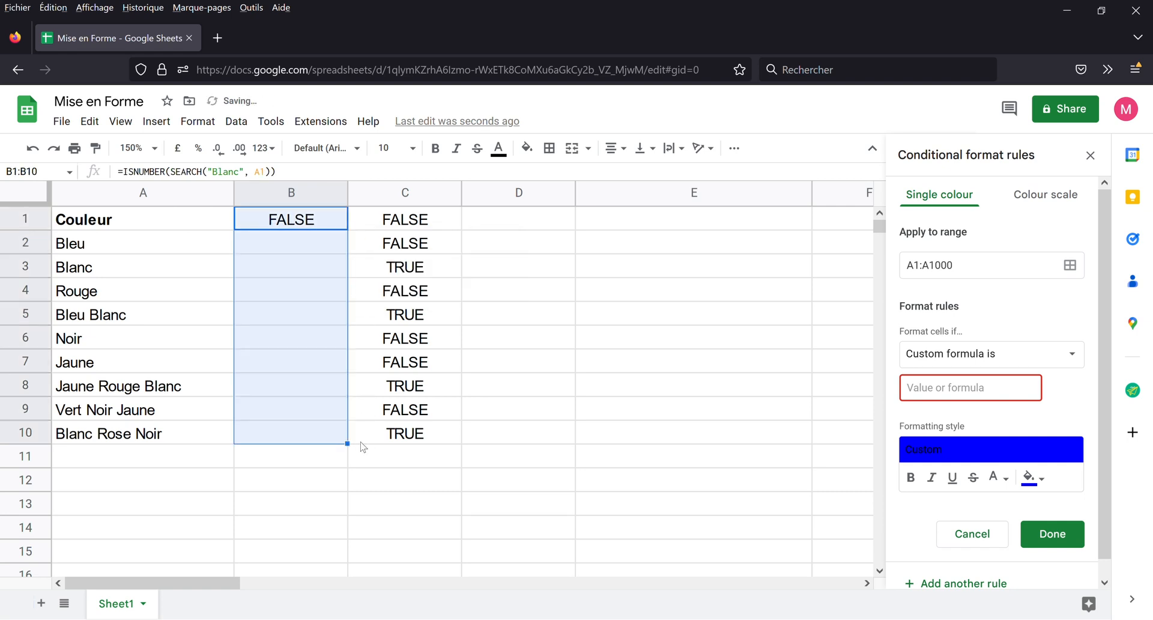
click(276, 265)
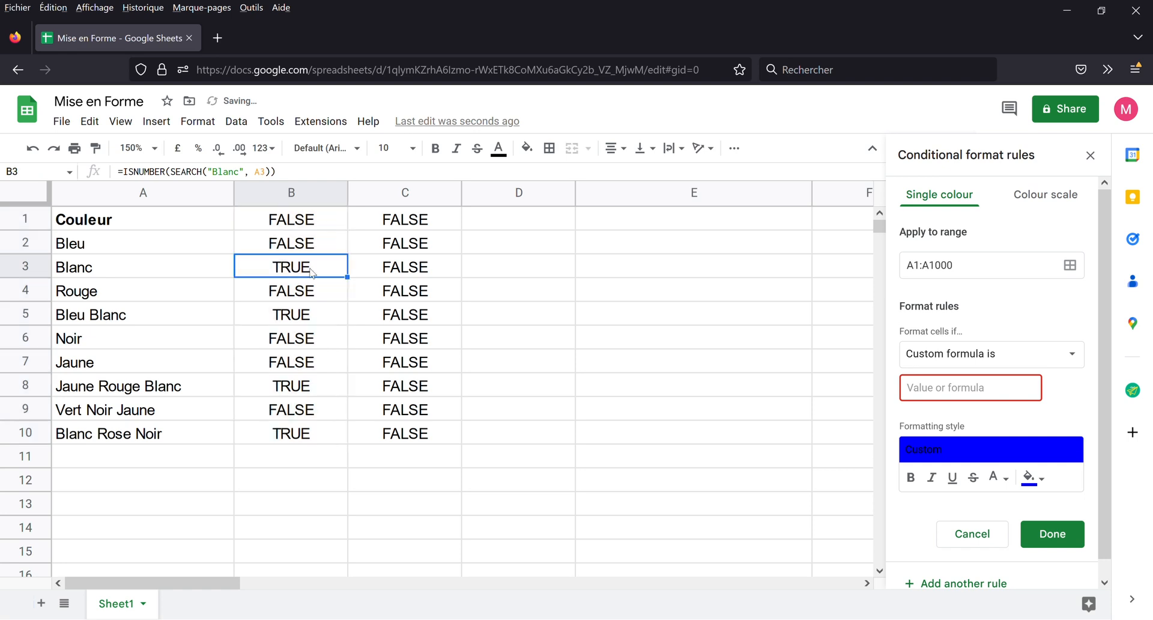
Step: Clear the helper formulas in cells C1:C11
drag(387, 224, 432, 461)
key(Delete)
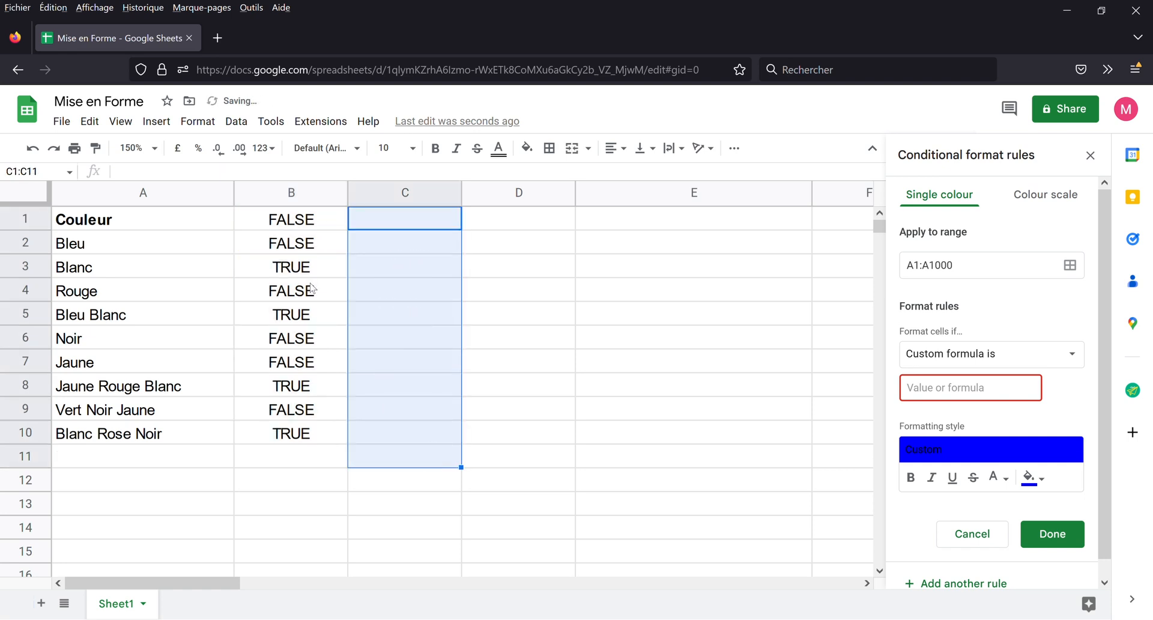
Step: Copy the text of the formula in B1 and paste it unchanged into cell C1
click(296, 223)
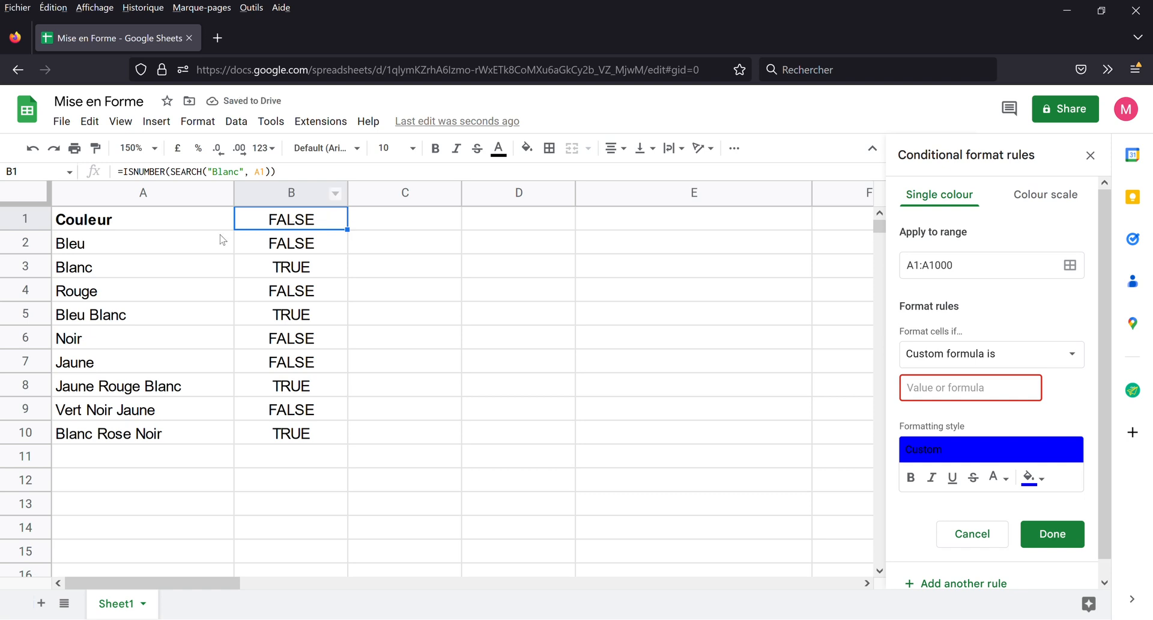
click(387, 226)
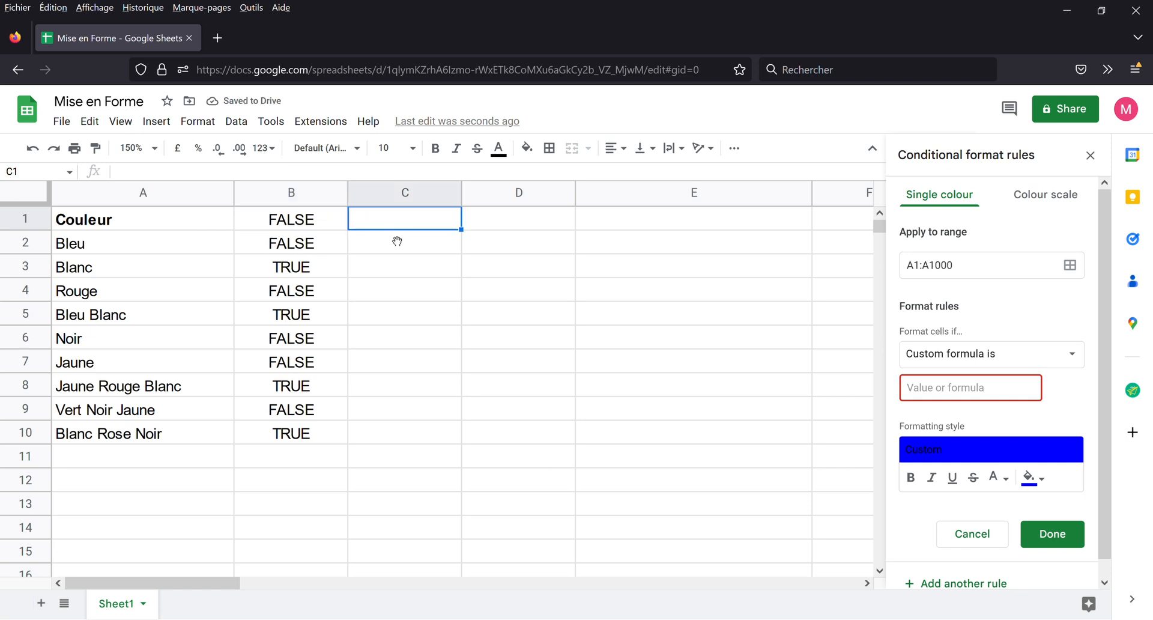
key(Left)
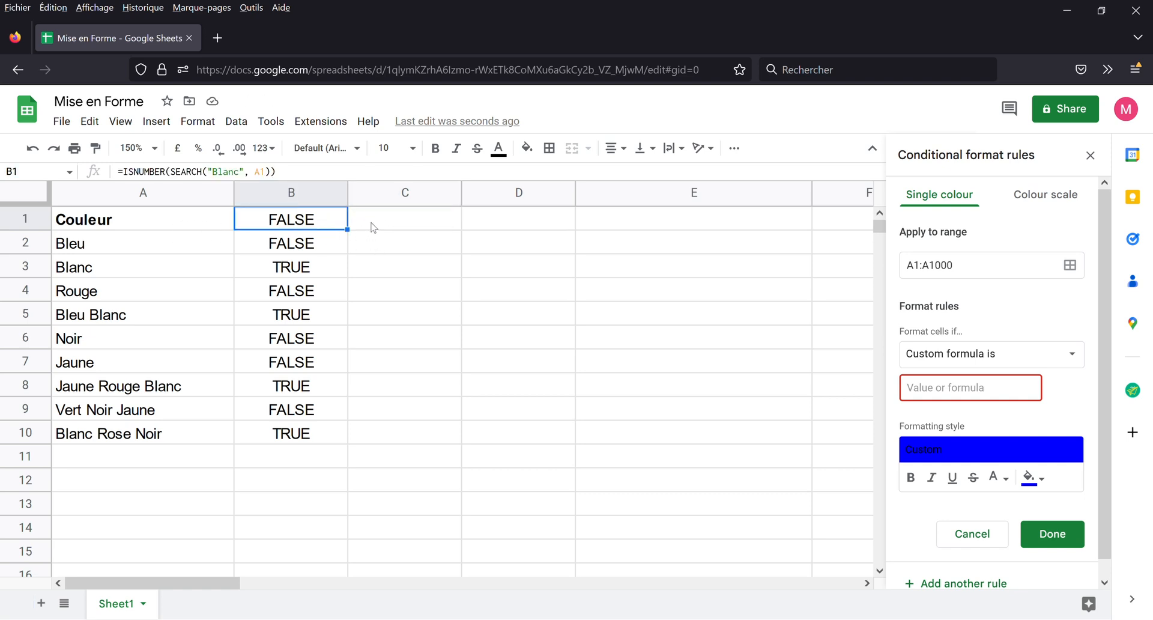
click(373, 227)
click(362, 173)
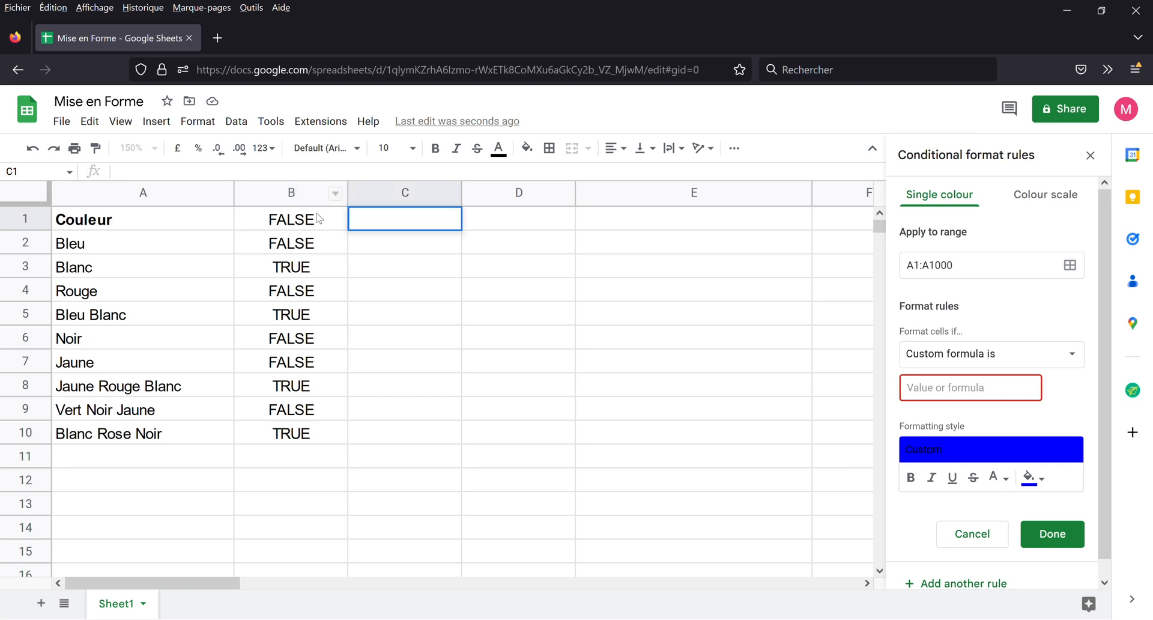
click(292, 217)
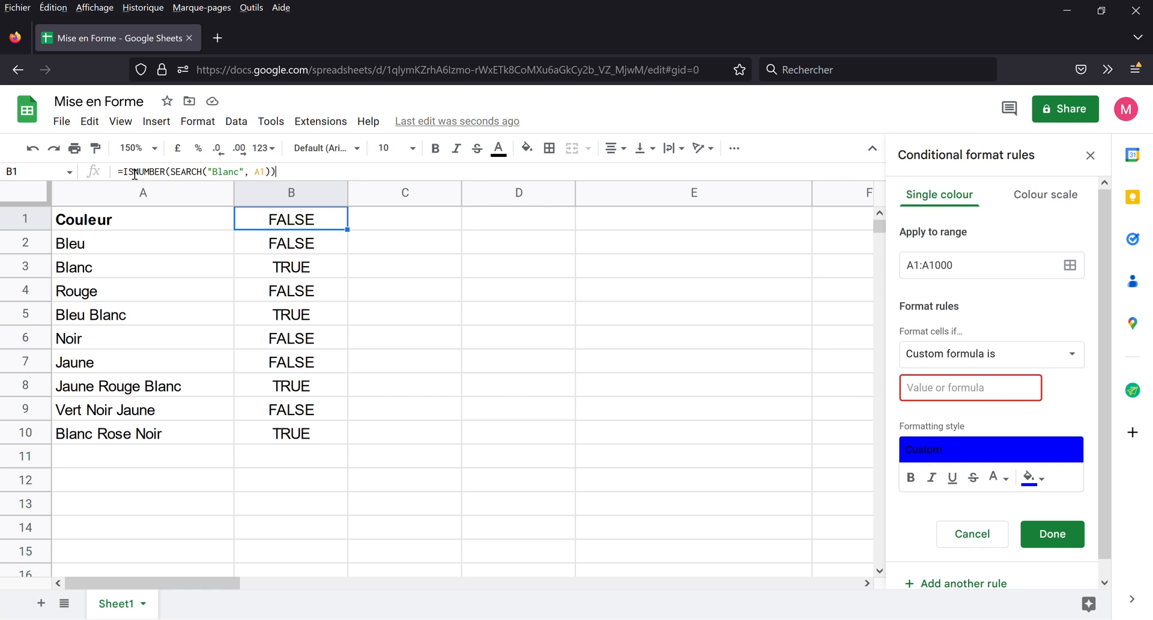
triple_click(114, 172)
key(ctrl+c)
key(Escape)
key(Right)
click(294, 179)
key(ctrl+v)
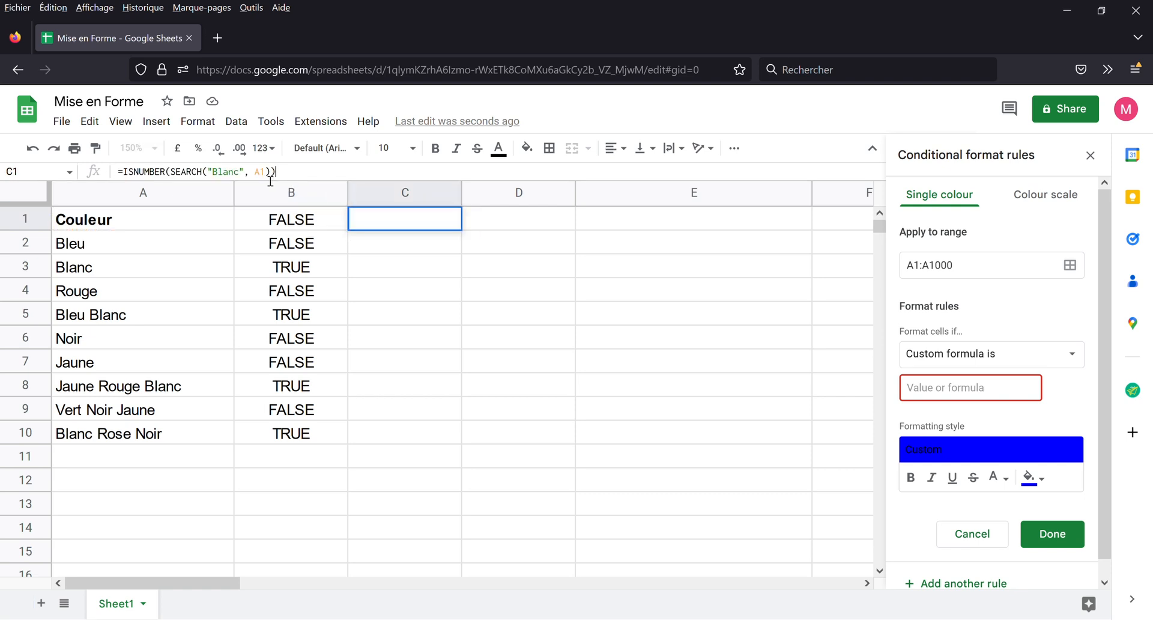
Step: Replace the search word in C1 with "Jaune" so the formula reads =ISNUMBER(SEARCH("Jaune", A1))
drag(239, 173, 221, 183)
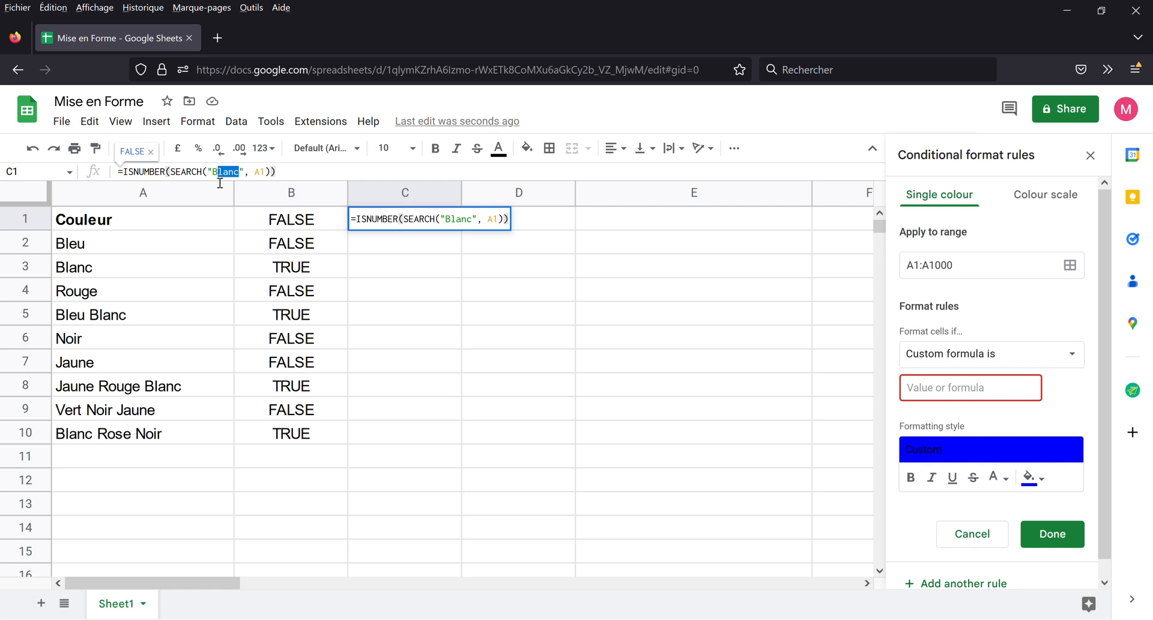
text(Jaune)
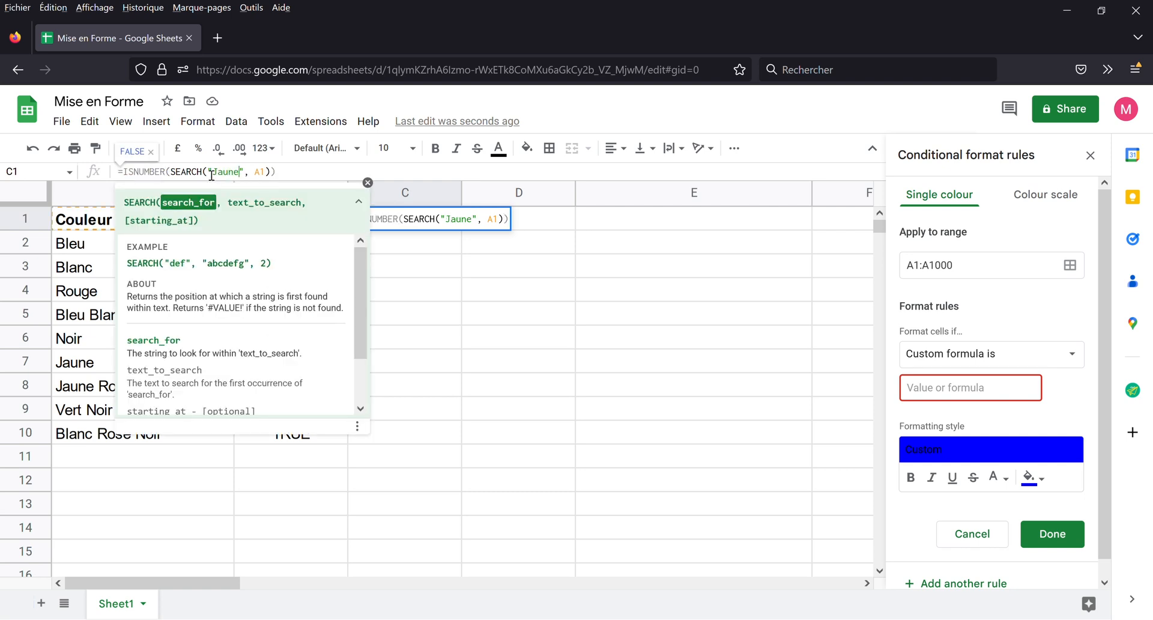
click(453, 223)
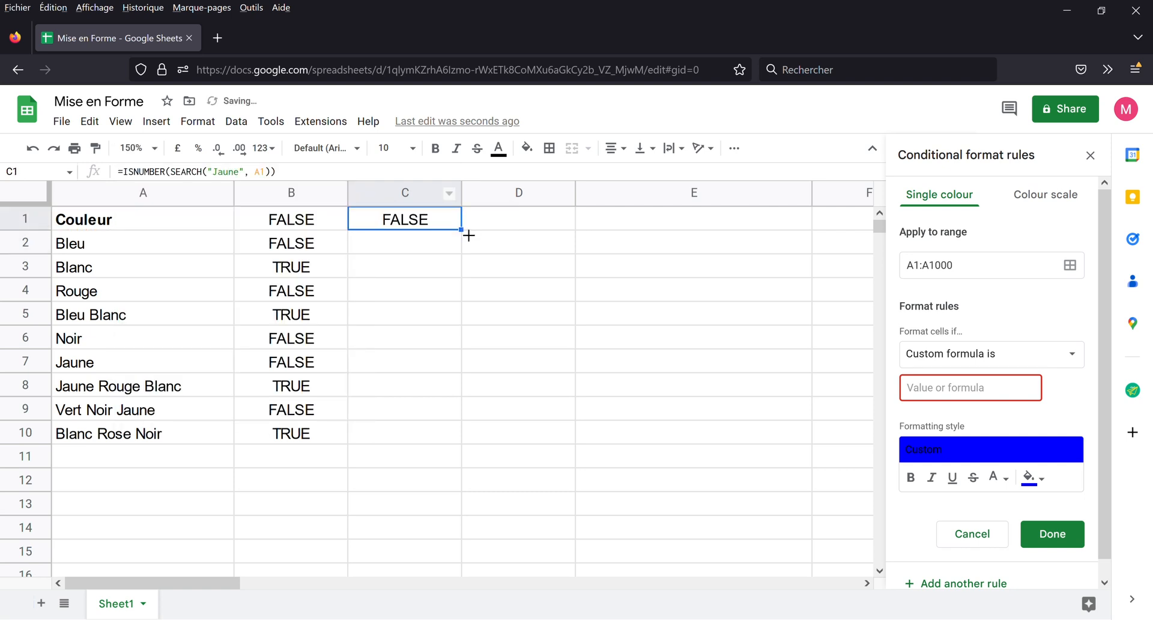
Step: Fill the "Jaune" formula from C1 down to C10 and compare both results for Jaune Rouge Blanc in row 8
drag(476, 373, 469, 440)
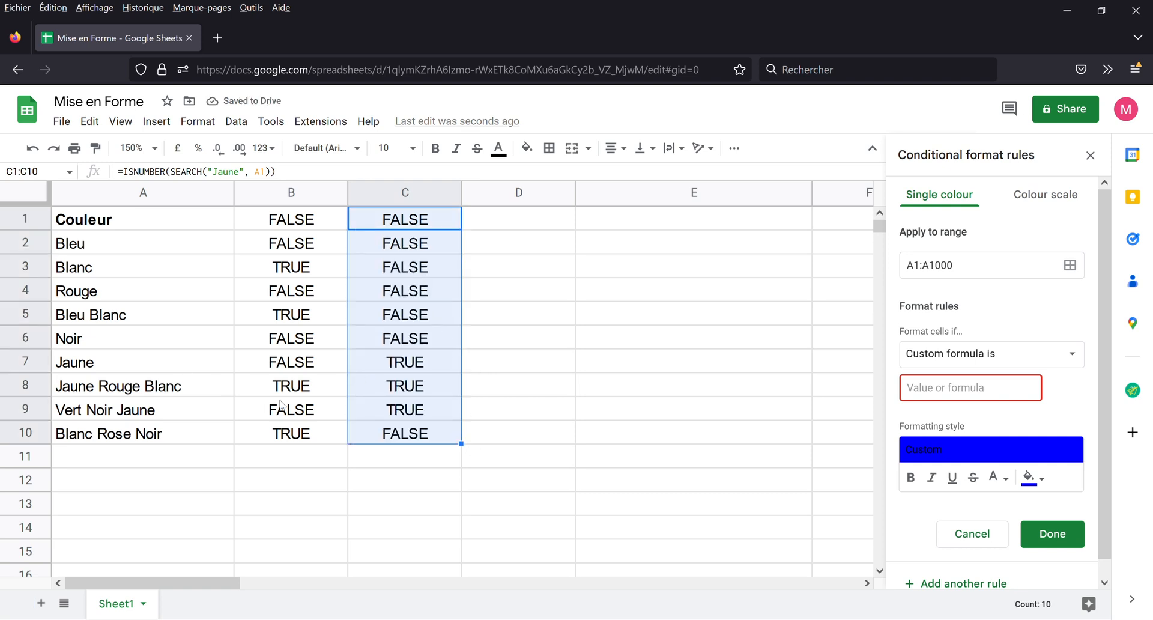
click(557, 378)
drag(277, 393, 395, 390)
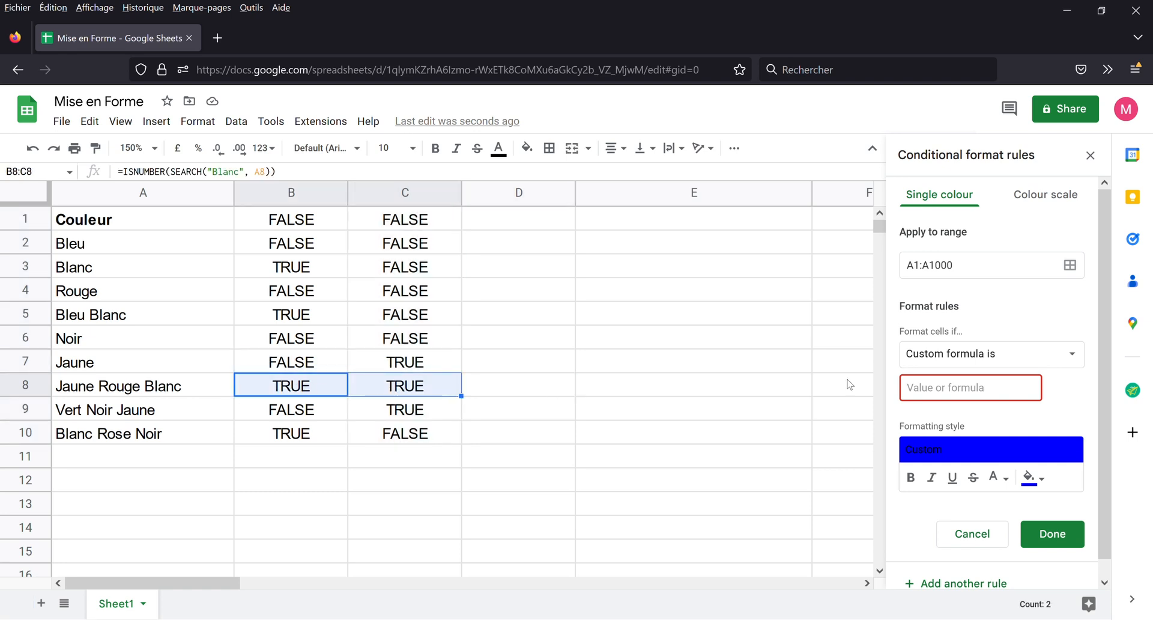
Step: Copy the text of the "Blanc" formula in B1 without its equals sign
click(959, 393)
click(453, 229)
click(504, 227)
click(344, 225)
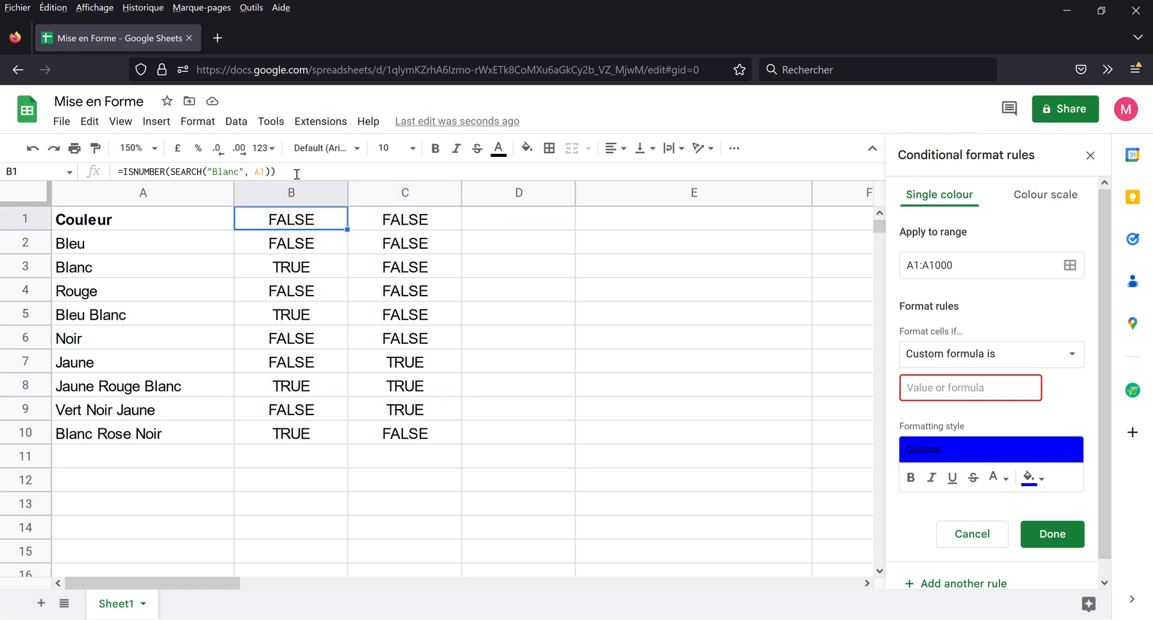
drag(115, 175, 125, 173)
key(ctrl+c)
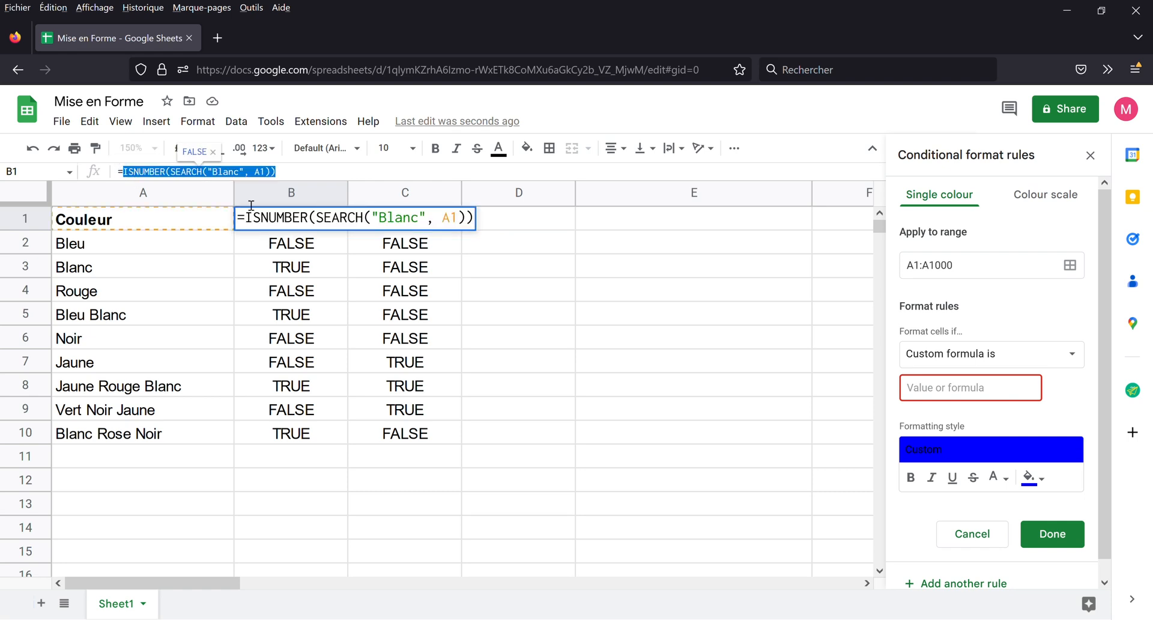
key(Escape)
click(545, 224)
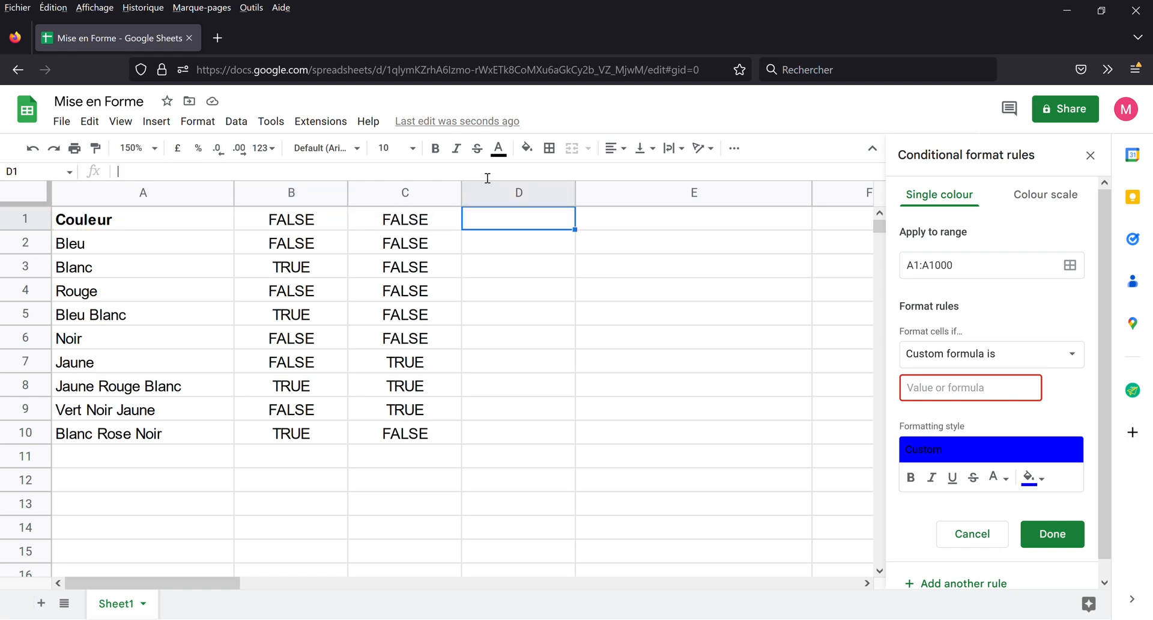
text(=AND()
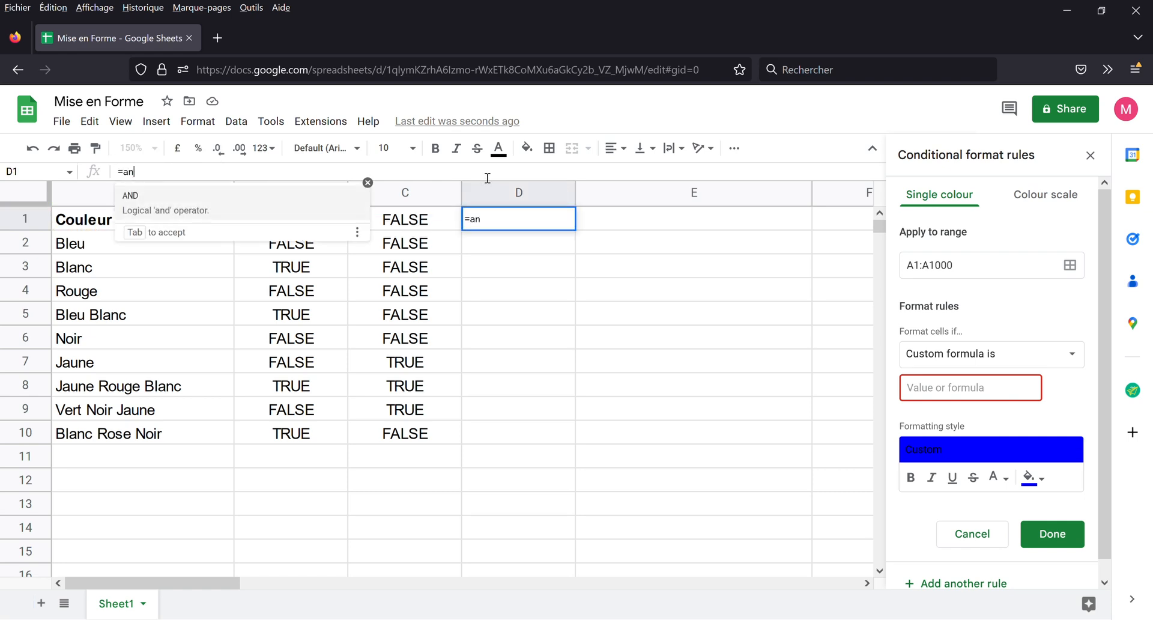
key(ctrl+v)
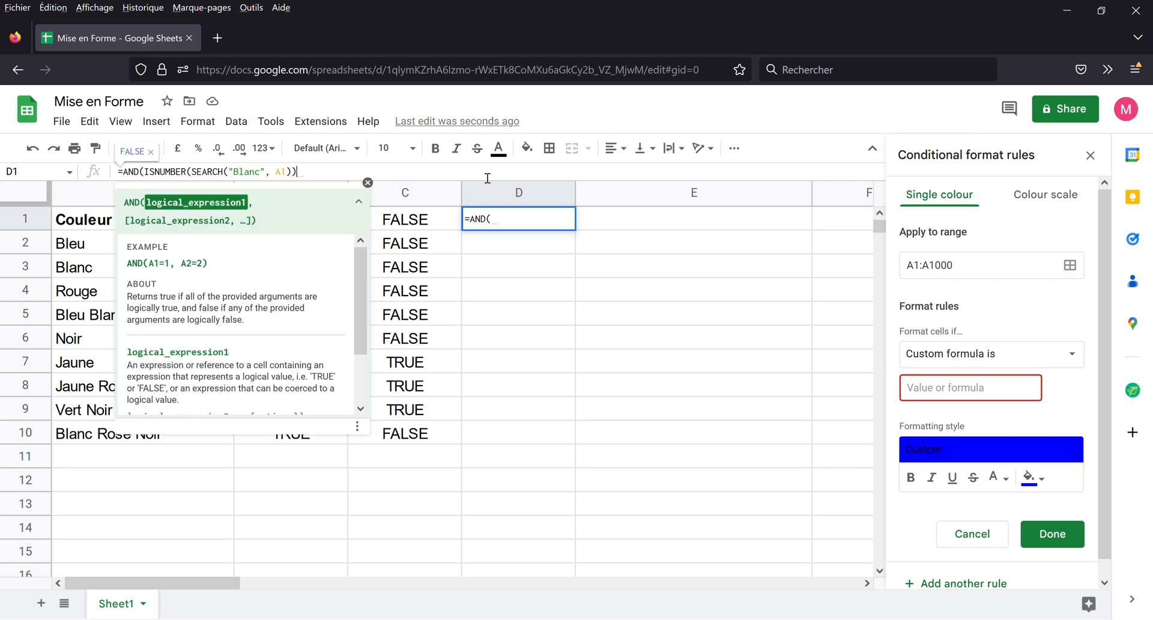
text(,)
text( C1)
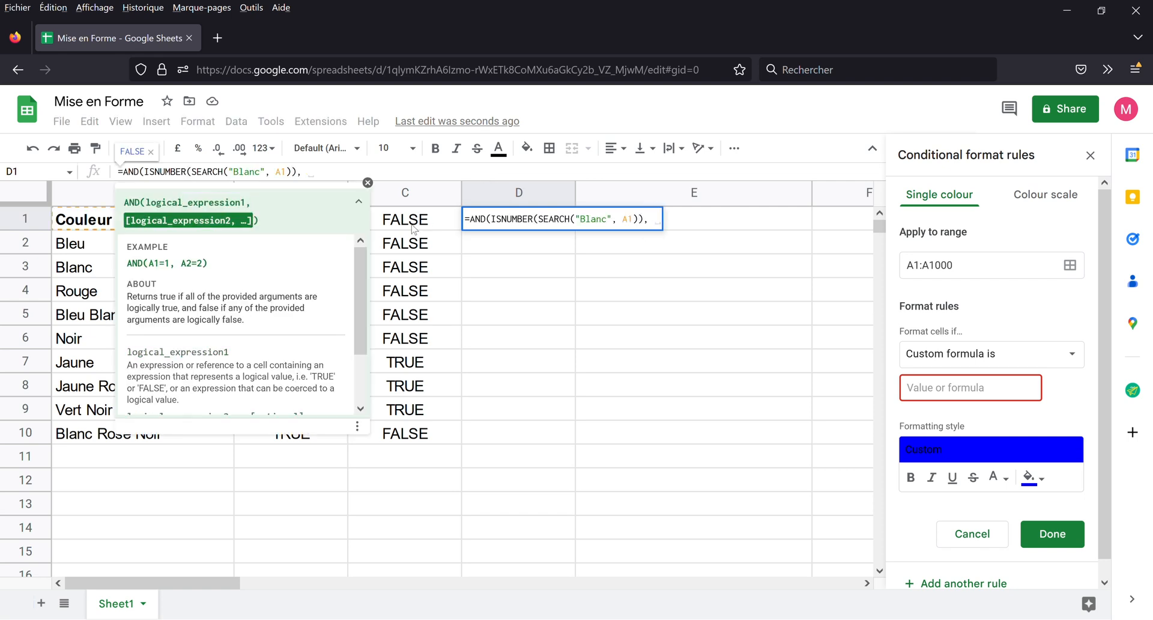
key(BackSpace)
key(BackSpace)
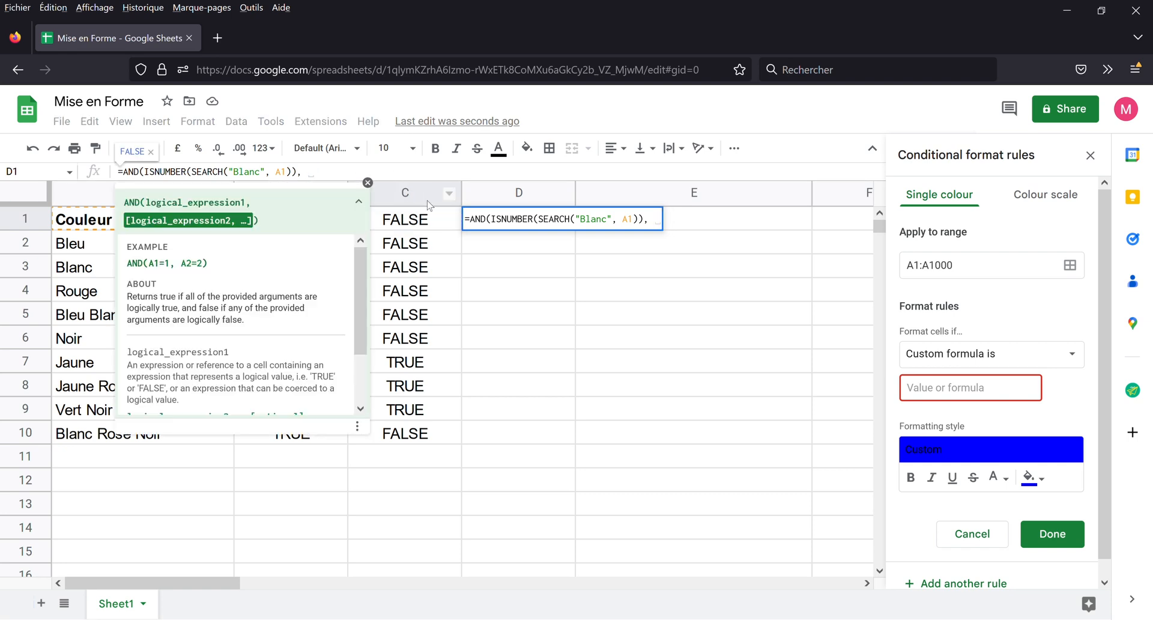
key(Escape)
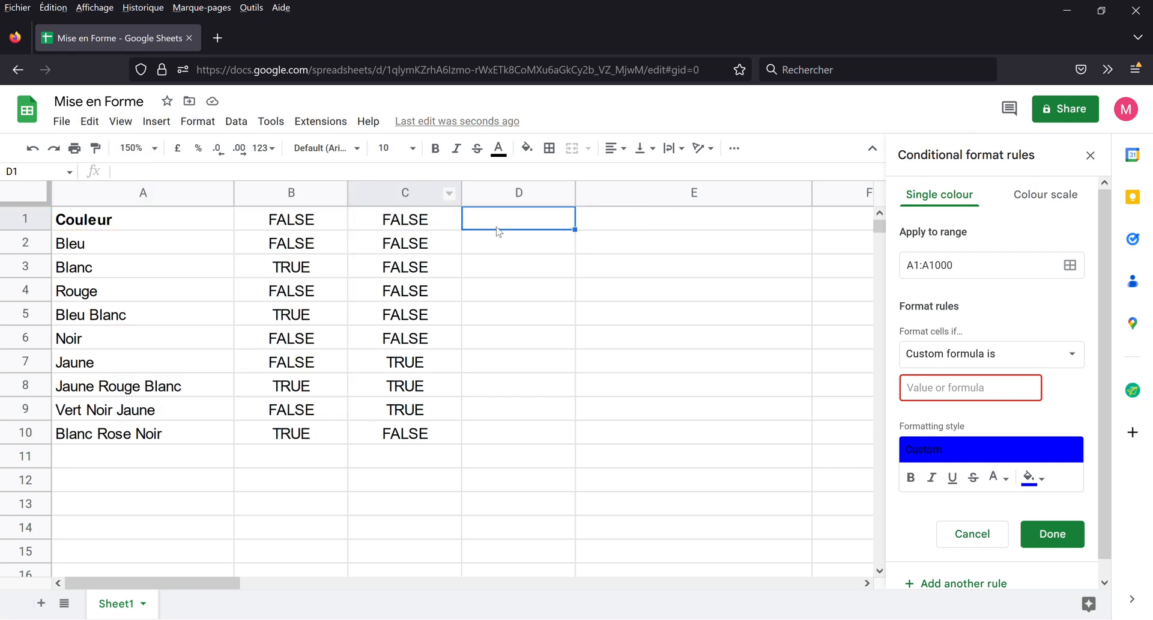
key(ctrl+z)
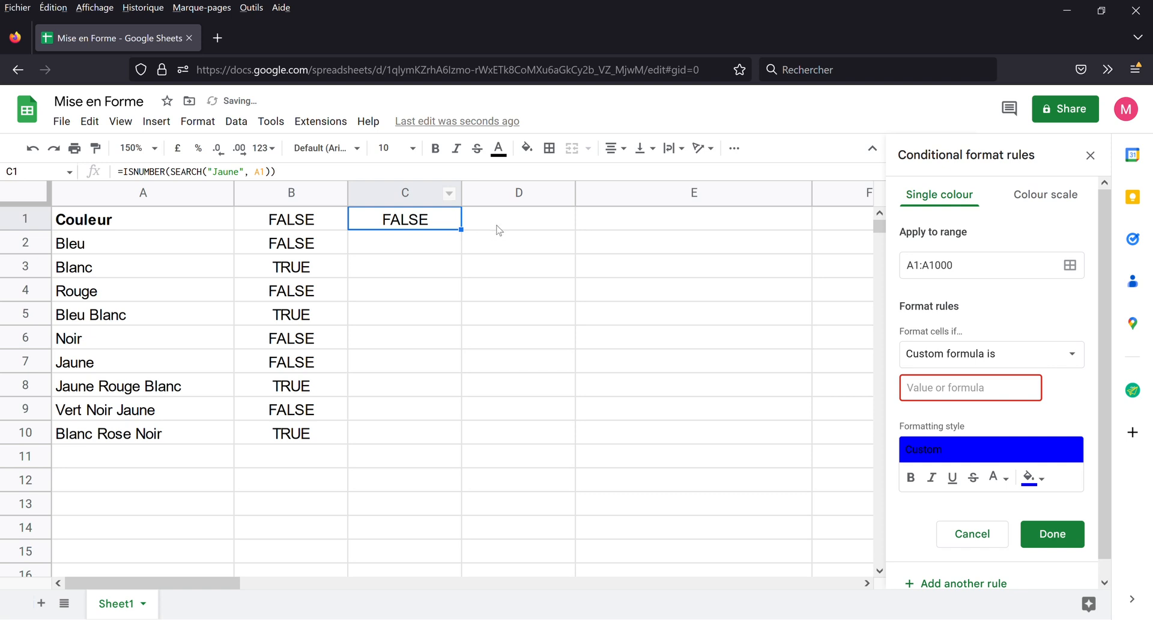
key(ctrl+y)
Step: Start an AND formula in D1 with the copied expression as first argument: =AND(ISNUMBER(SEARCH("Blanc", A1)), ), leaving the second argument empty
key(Right)
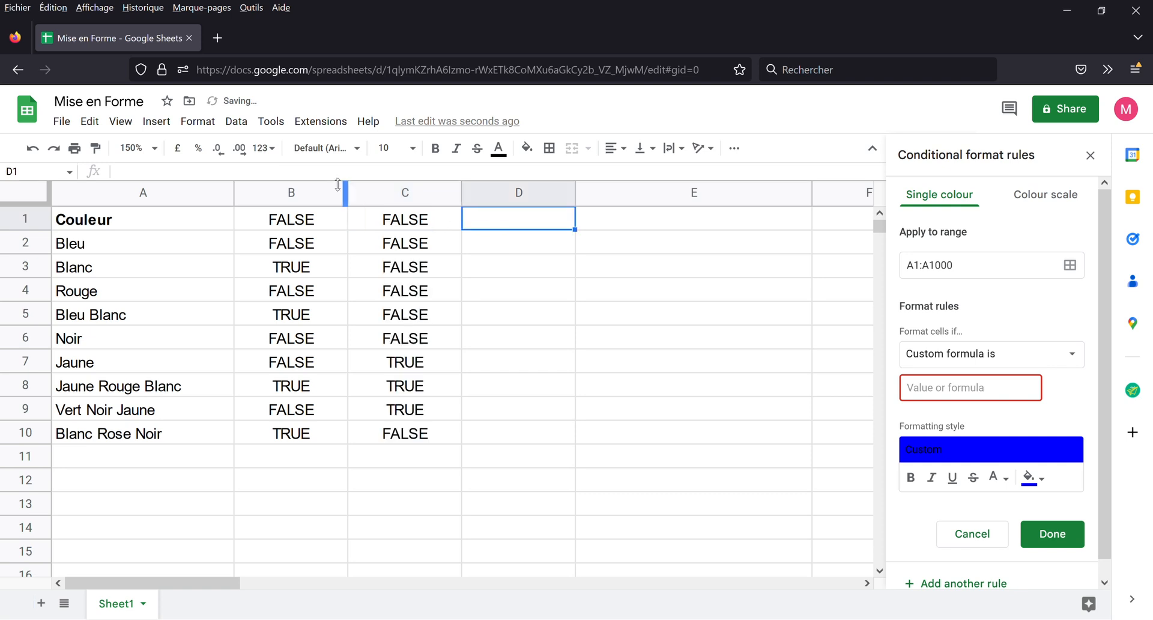
click(344, 179)
text(=AND()
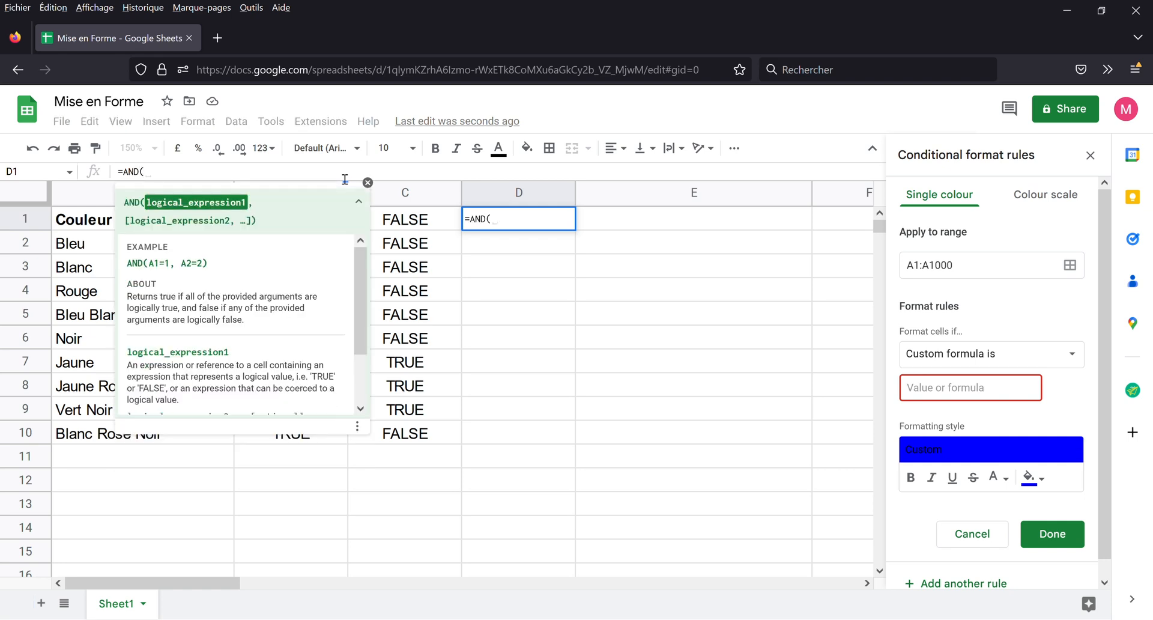
key(ctrl+v)
text(?)
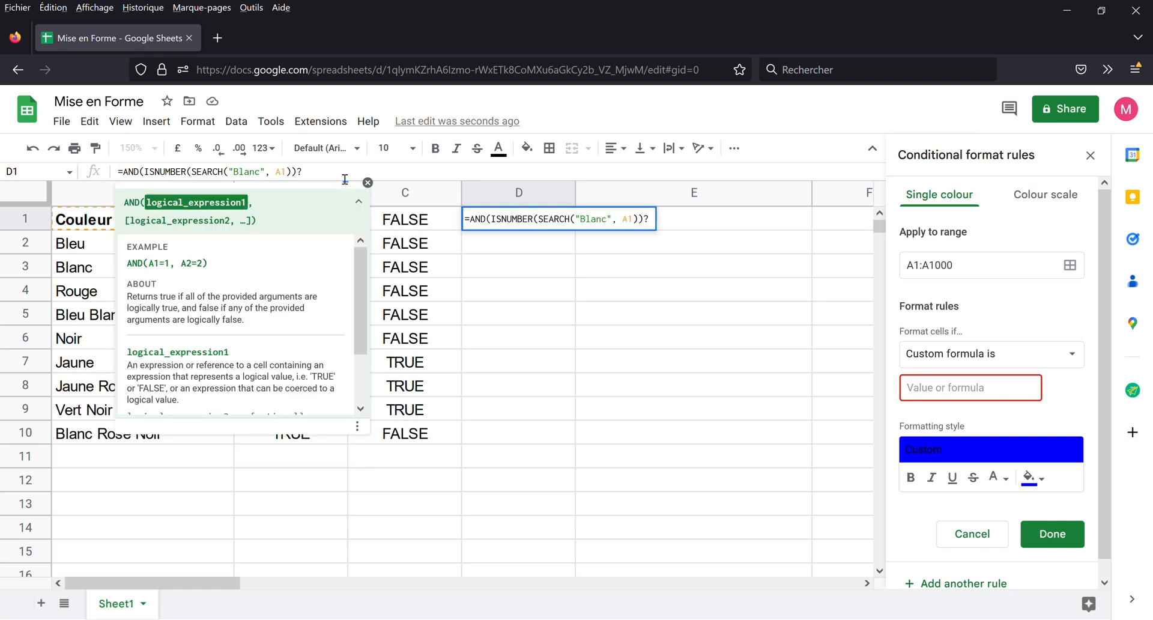
key(BackSpace)
text(,)
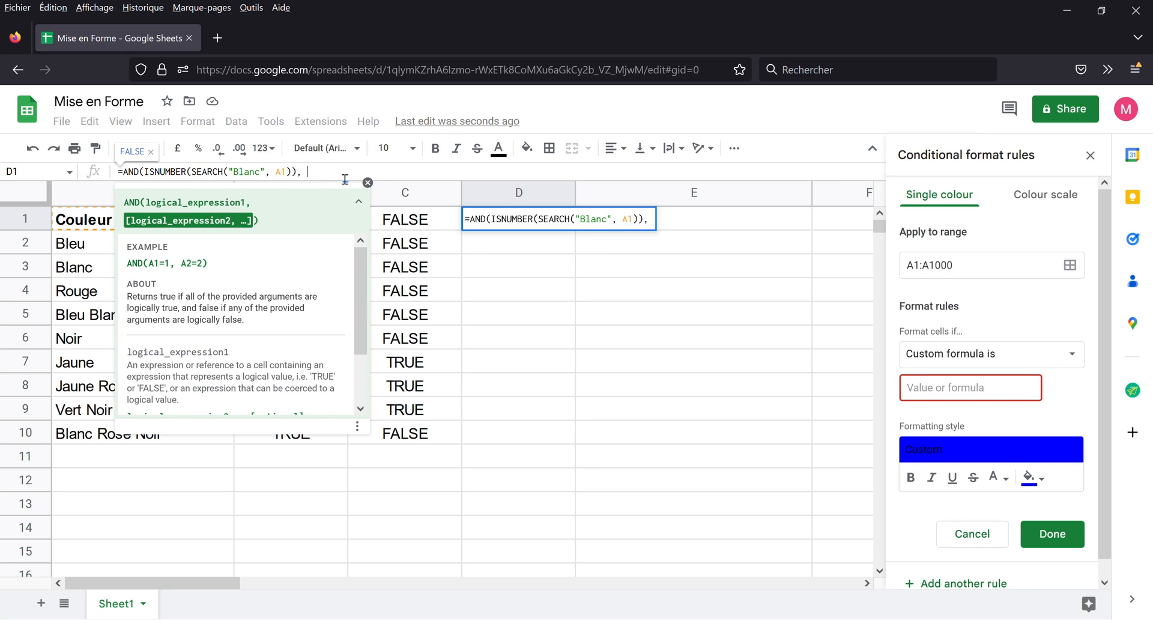
key(Return)
Step: Copy ISNUMBER(SEARCH("Jaune", A1)) from the formula in C1 and insert it as the second argument of the AND formula in D1
click(418, 220)
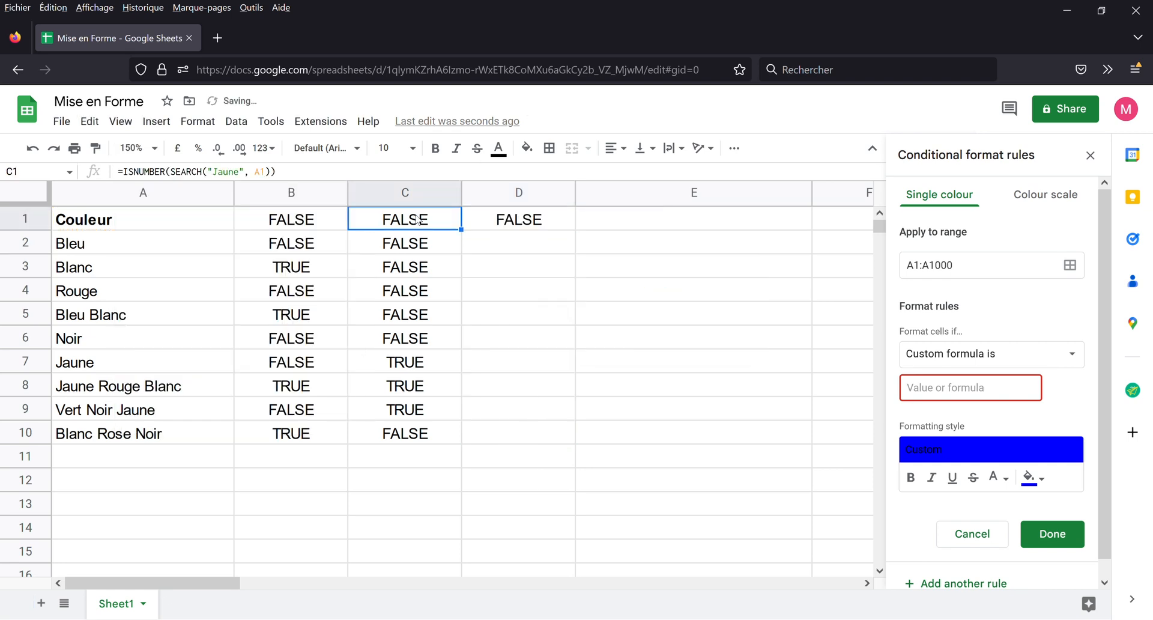
double_click(130, 177)
key(ctrl+c)
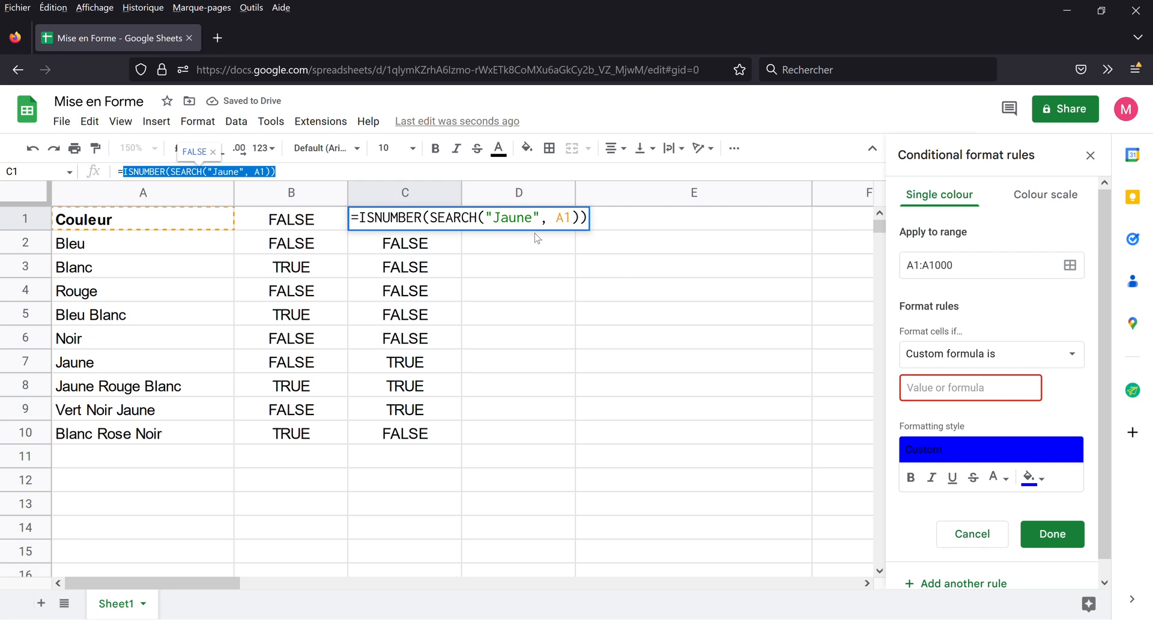
click(586, 265)
click(527, 222)
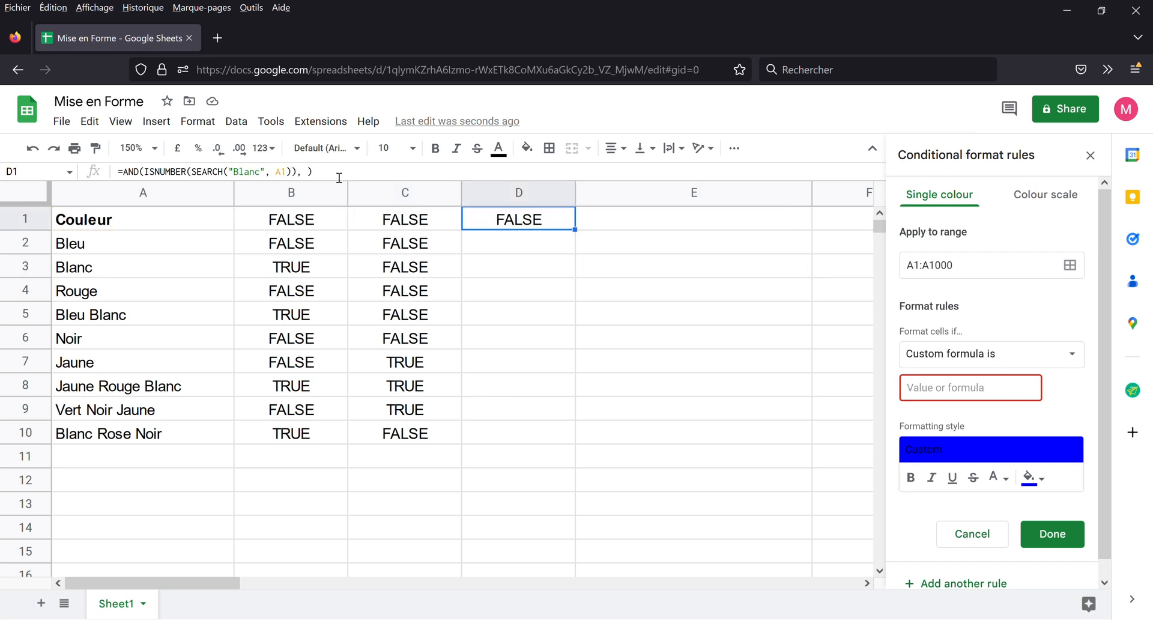
click(312, 174)
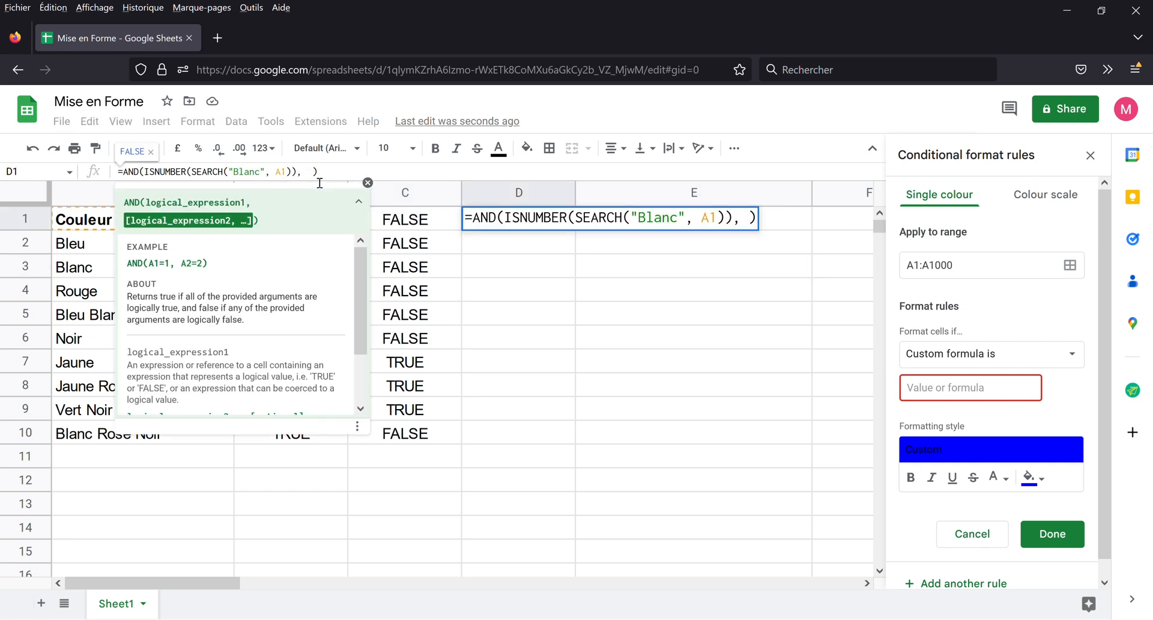
key(ctrl+v)
key(Delete)
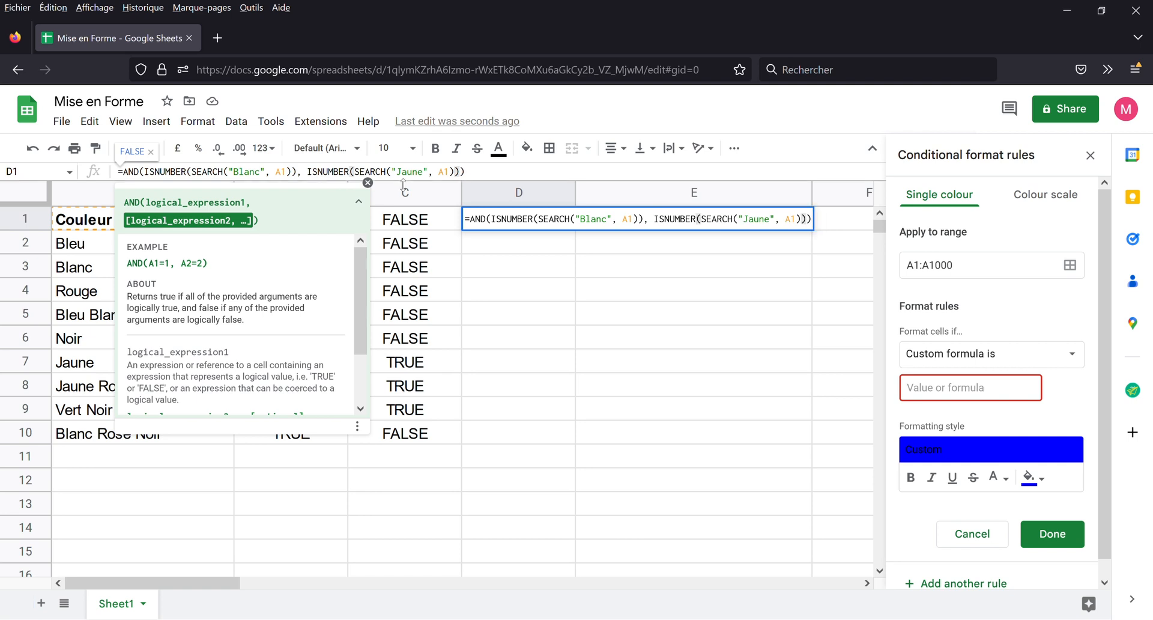
key(Return)
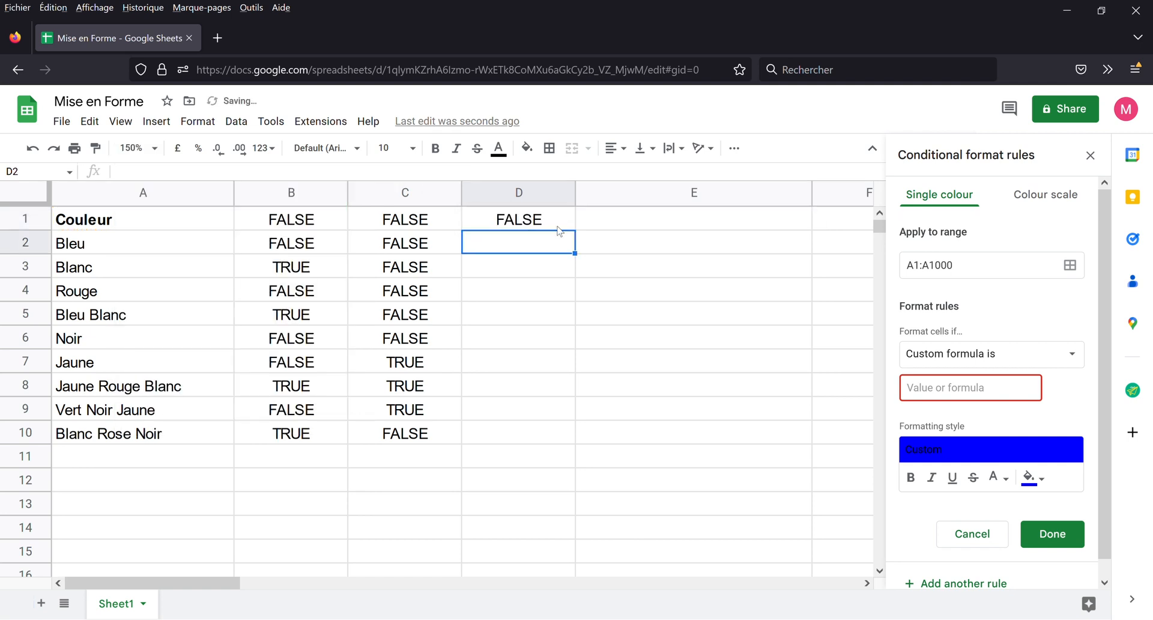
Step: Fill the AND formula from D1 down to D10 and check the result for Jaune Rouge Blanc in row 8
click(571, 228)
drag(575, 231, 568, 438)
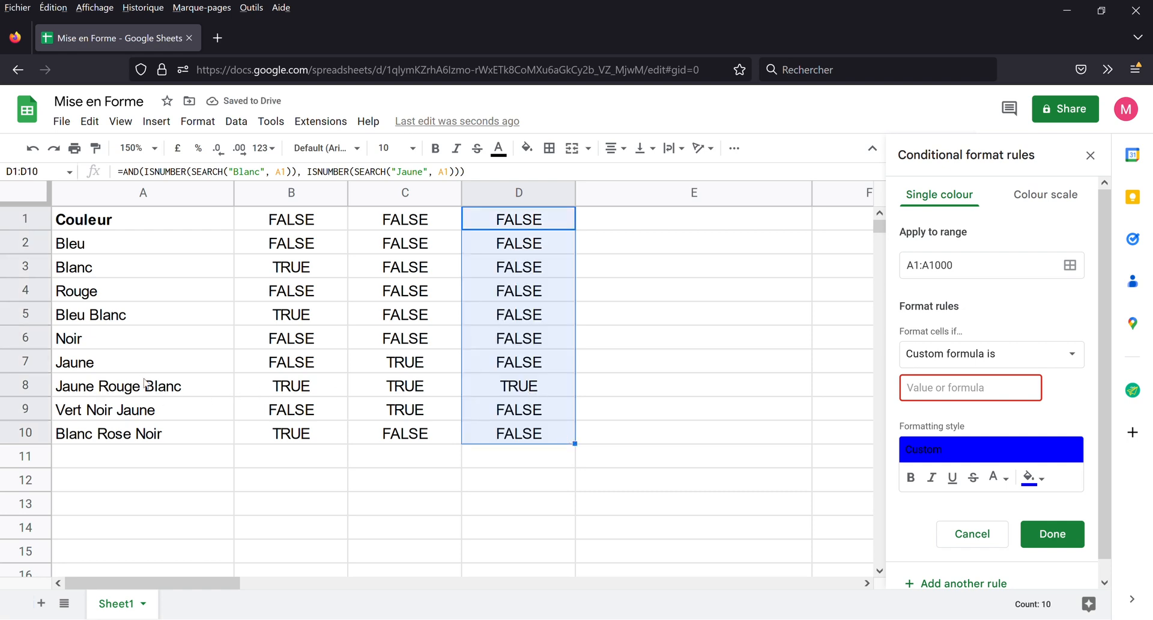
click(520, 393)
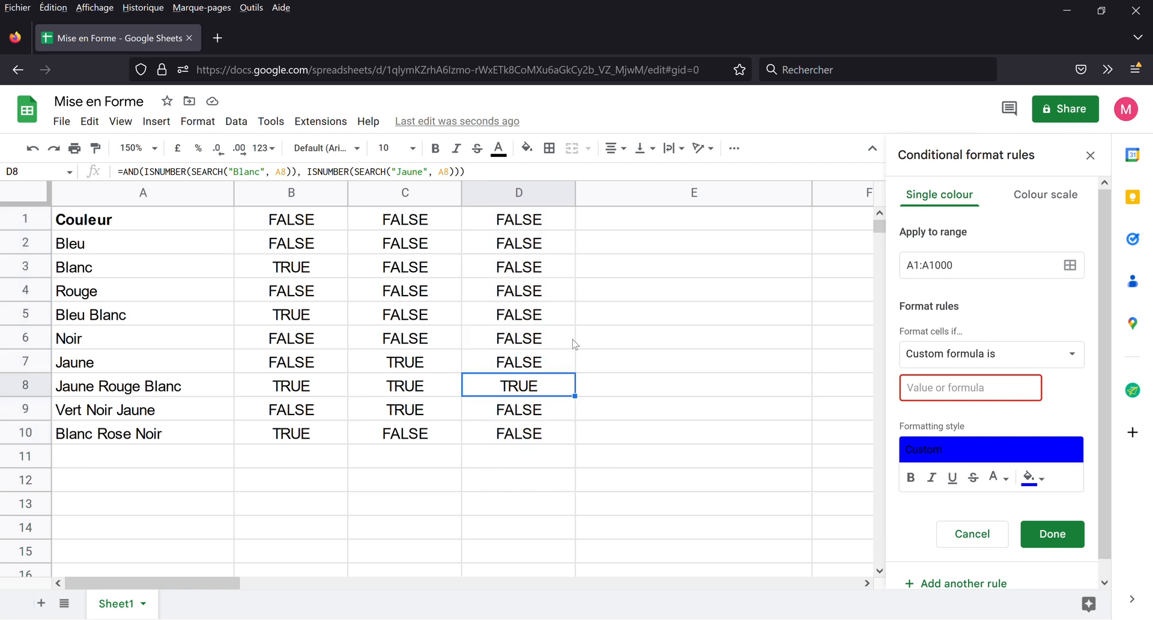
Step: Copy the AND formula text from D1 and paste it as the custom formula of the A1:A1000 rule
click(520, 220)
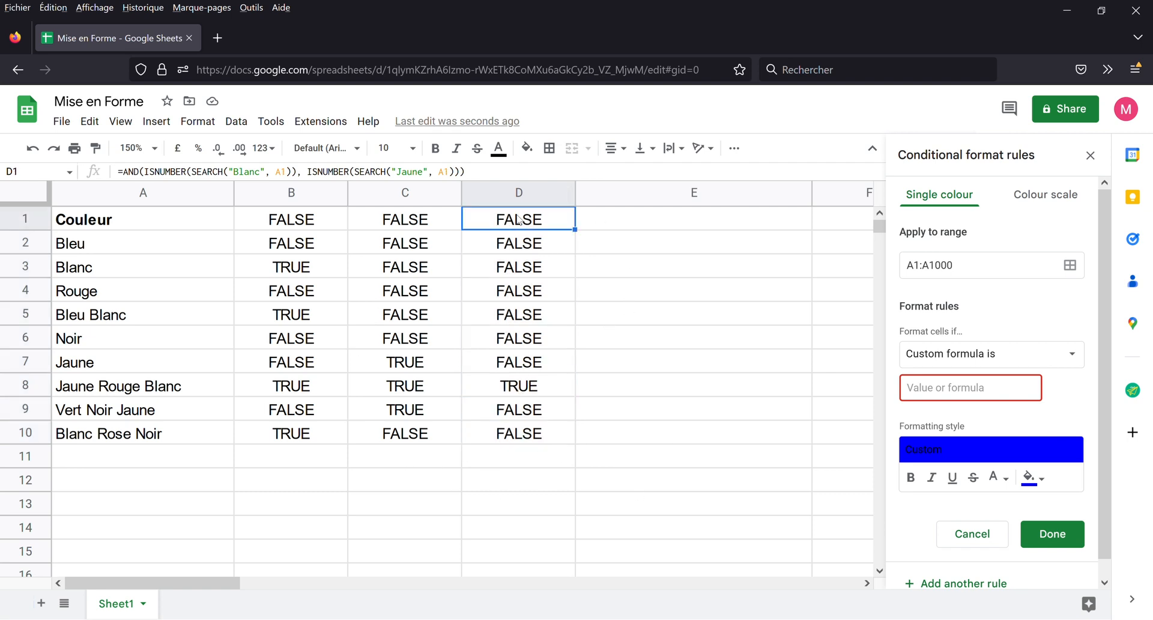
click(503, 175)
shift+click(126, 178)
key(ctrl+c)
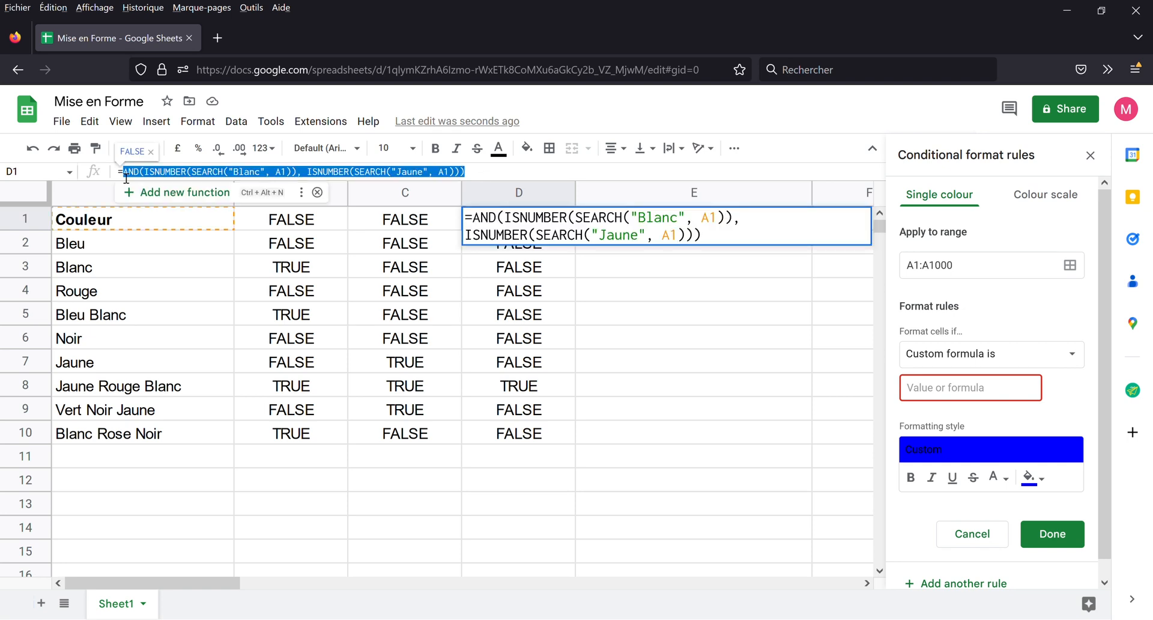
click(963, 396)
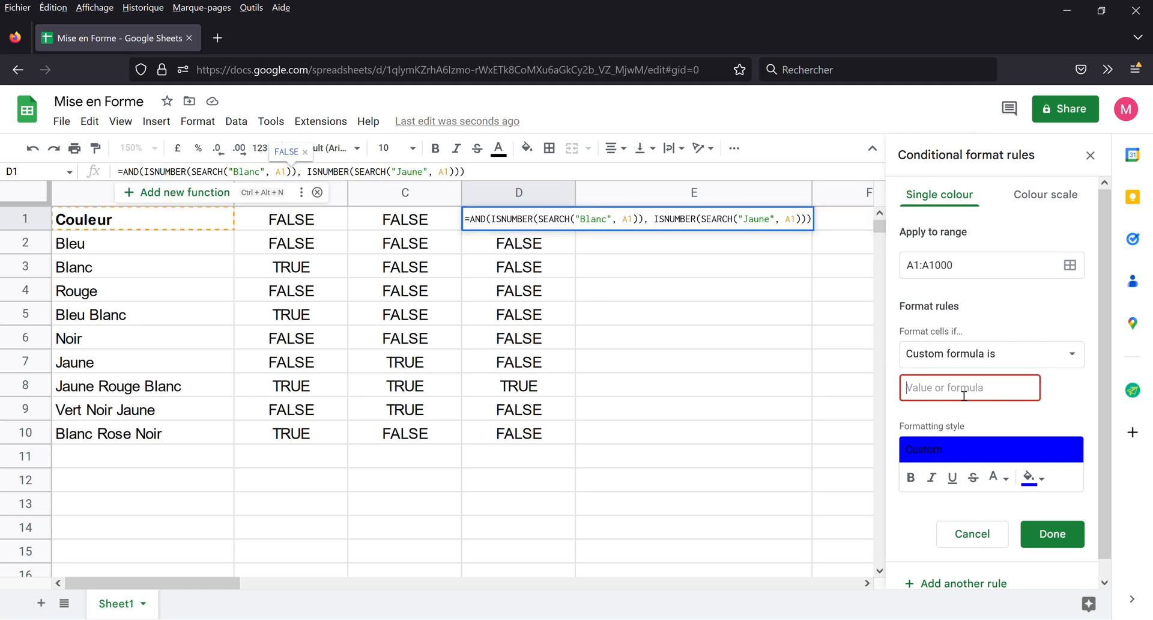
key(ctrl+v)
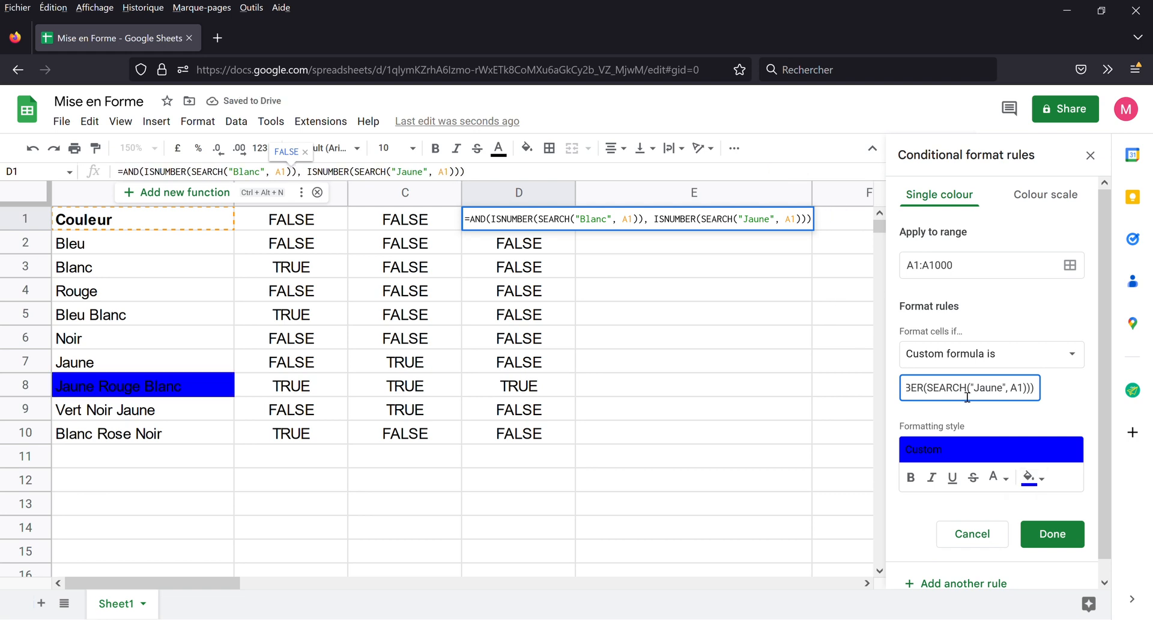
Step: Save the custom formula rule for A1:A1000 and close the conditional format rules
click(1050, 397)
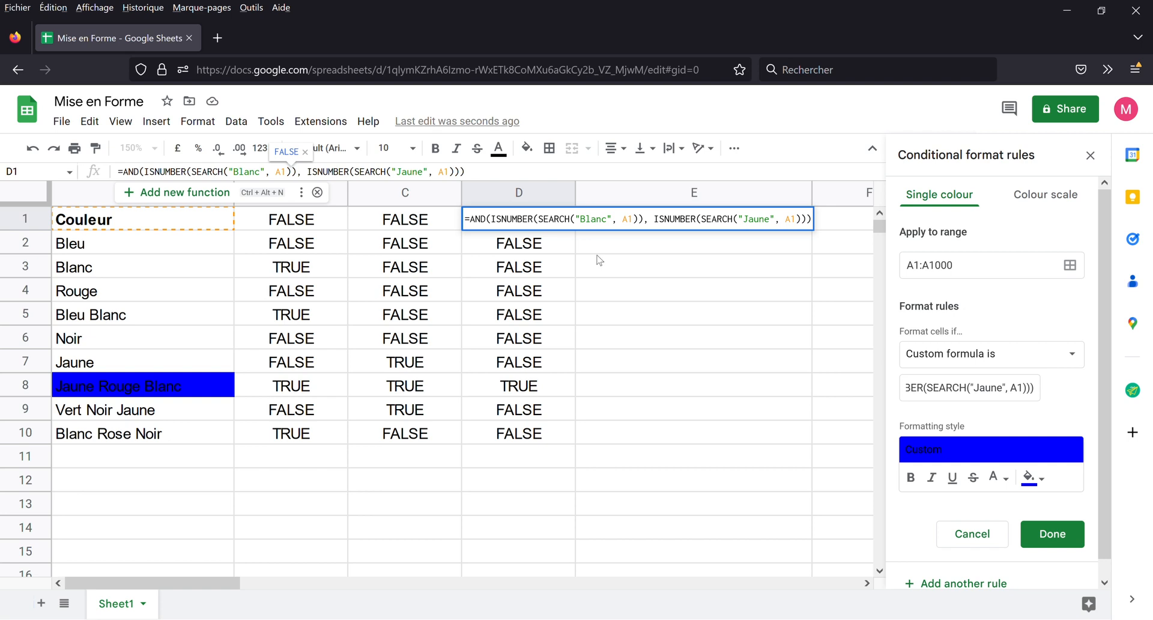
click(1059, 545)
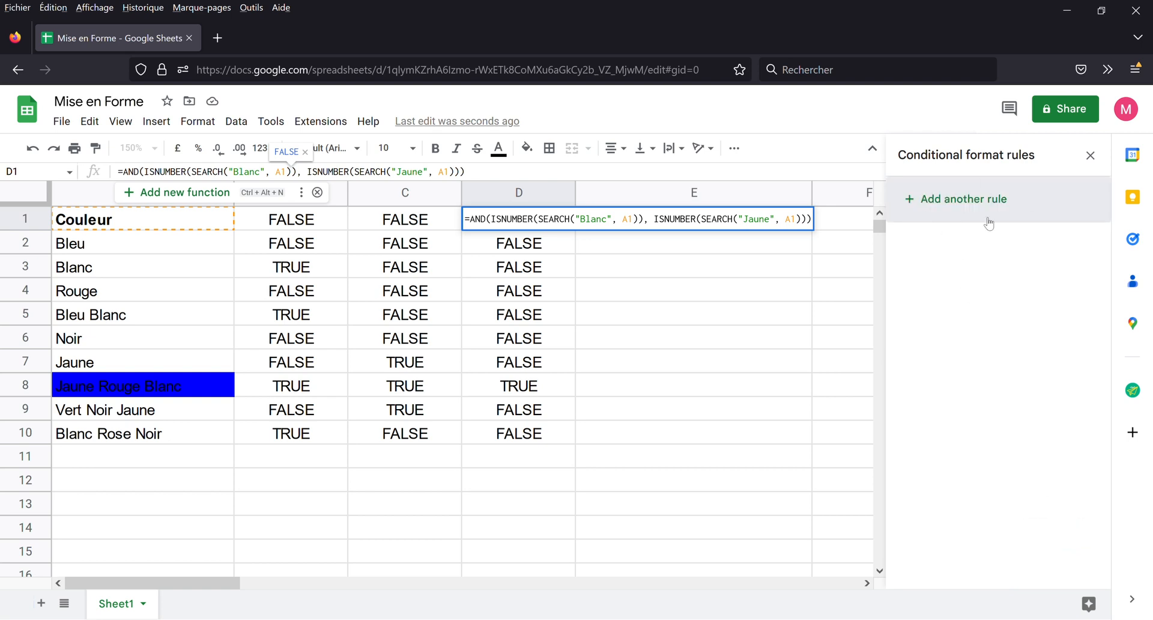
click(1090, 156)
Step: Review the conditional format rules for cell D1 and open its "Is not empty" rule
key(ctrl+a)
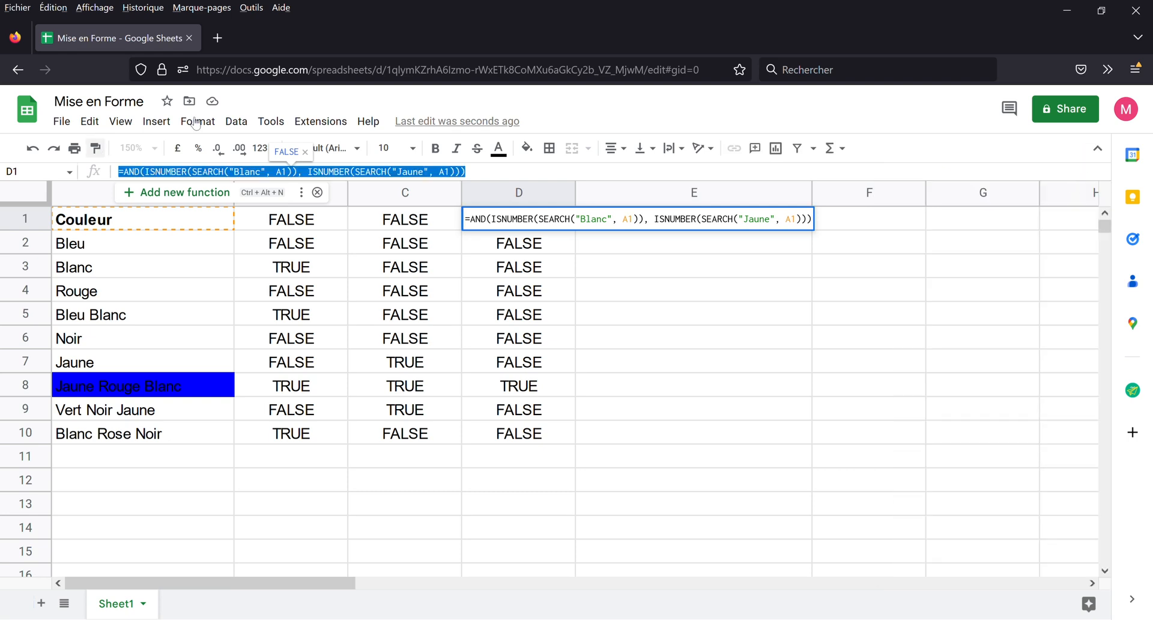
key(alt+shift+o)
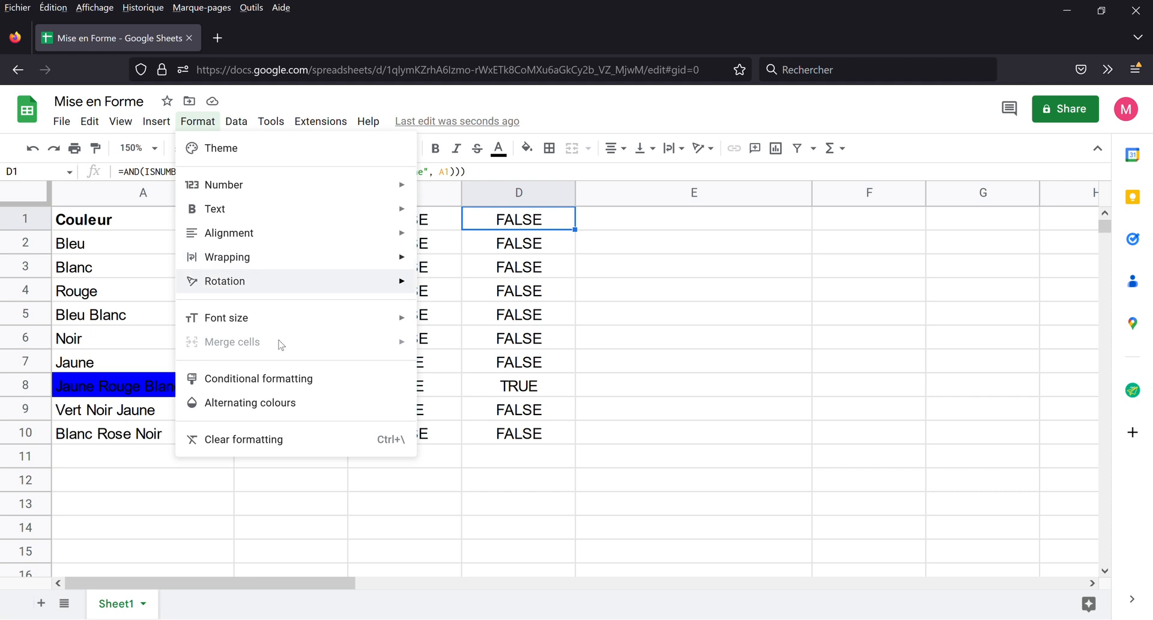
click(276, 381)
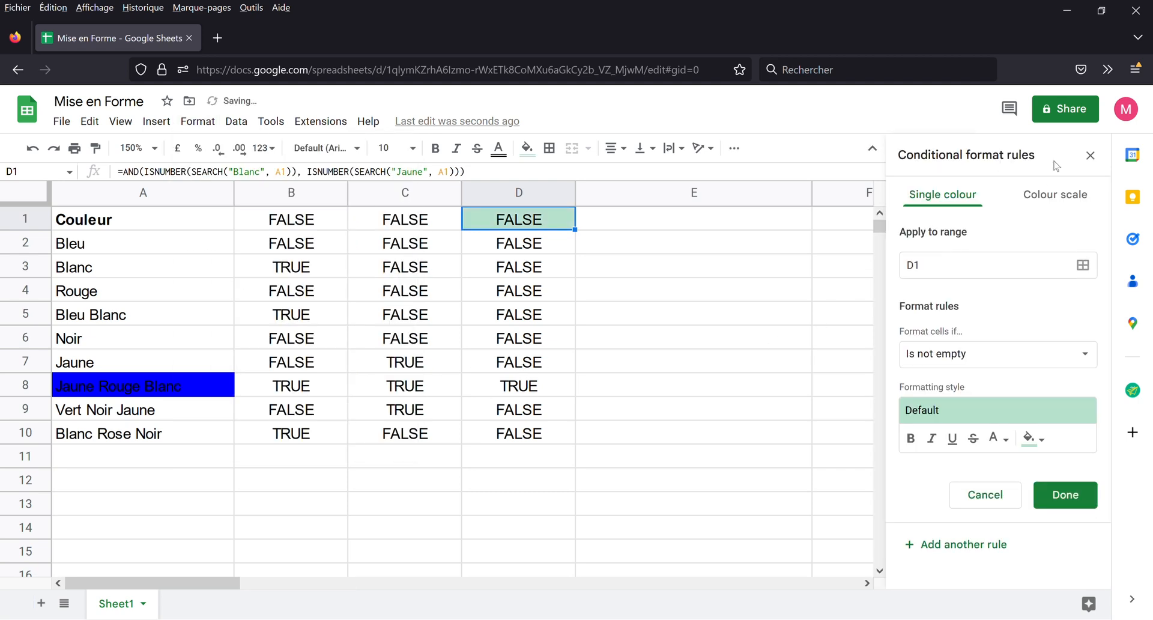
click(1090, 156)
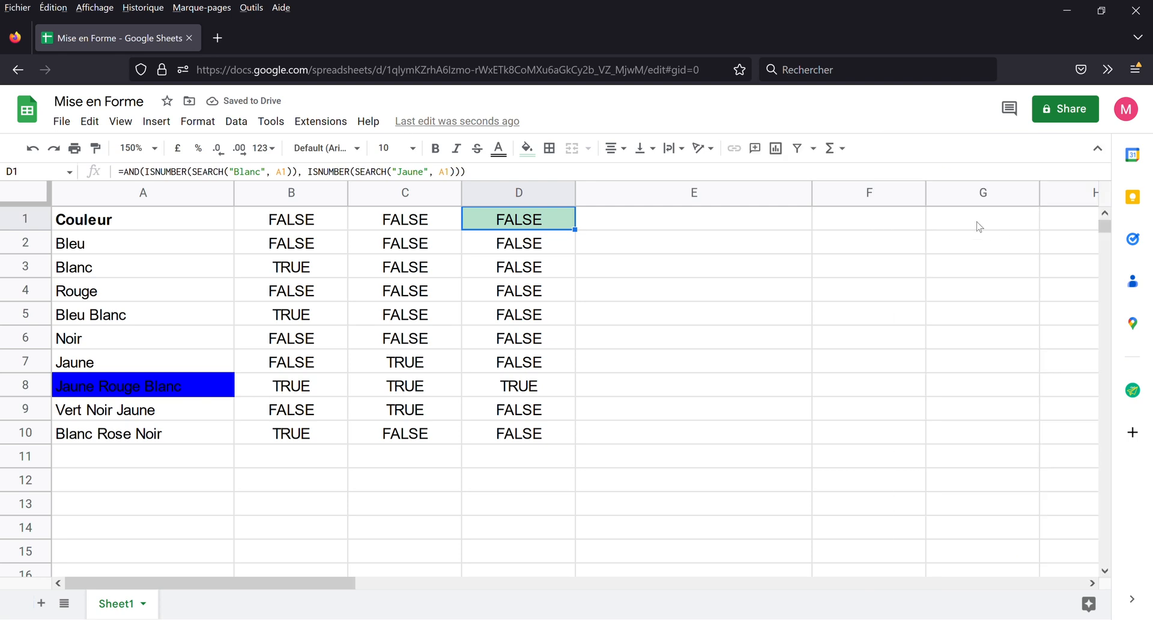
click(191, 126)
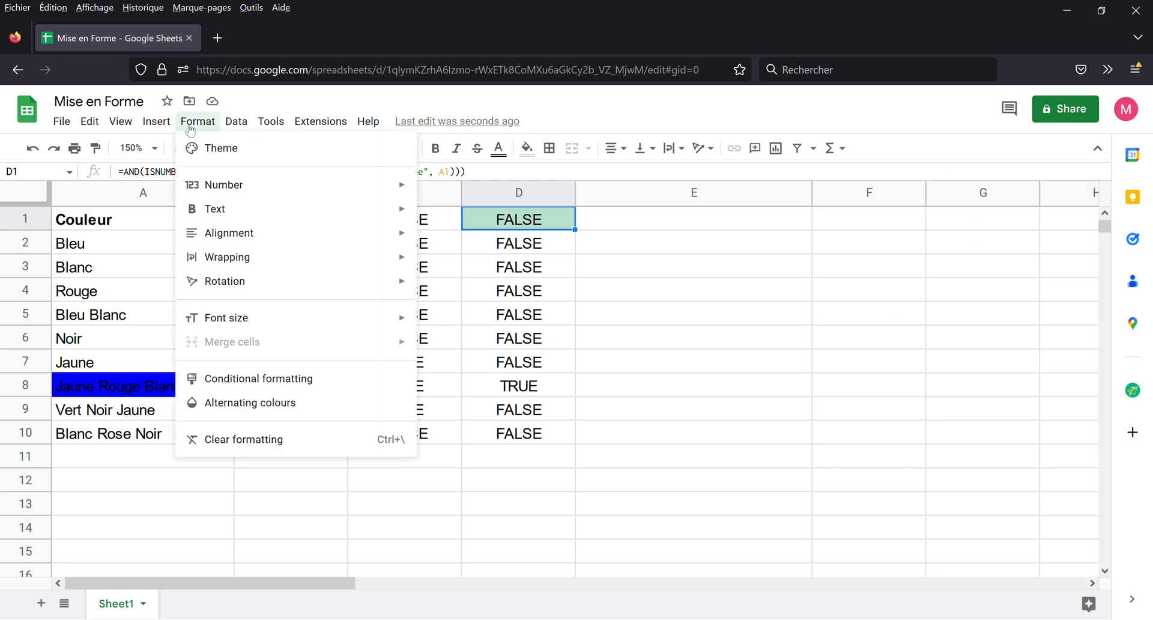
click(283, 378)
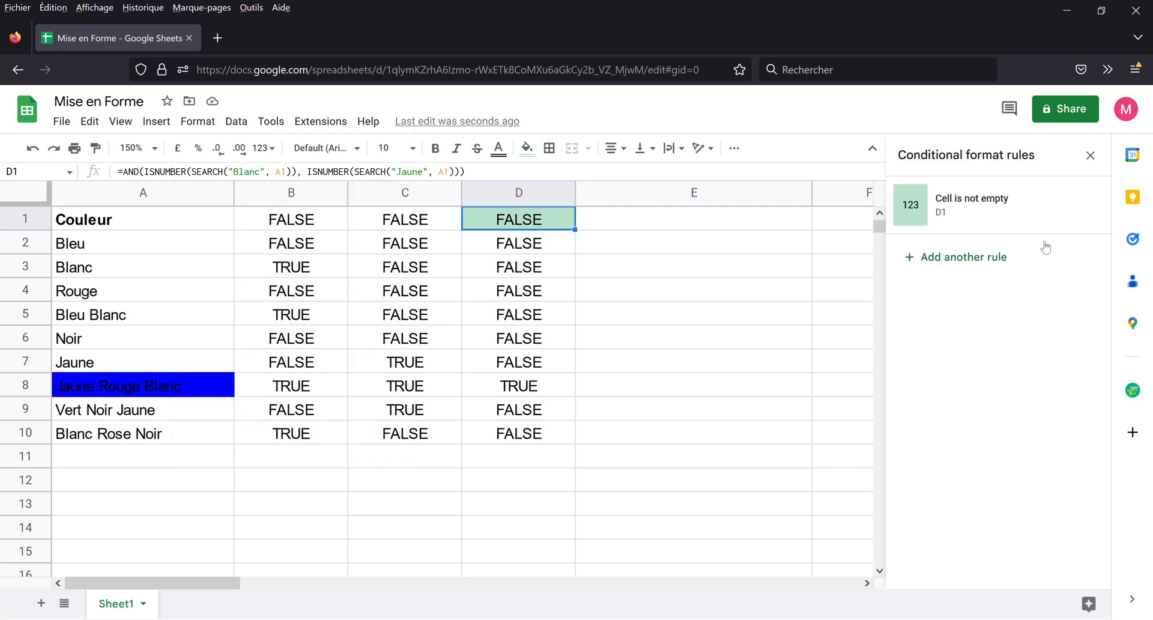
click(958, 230)
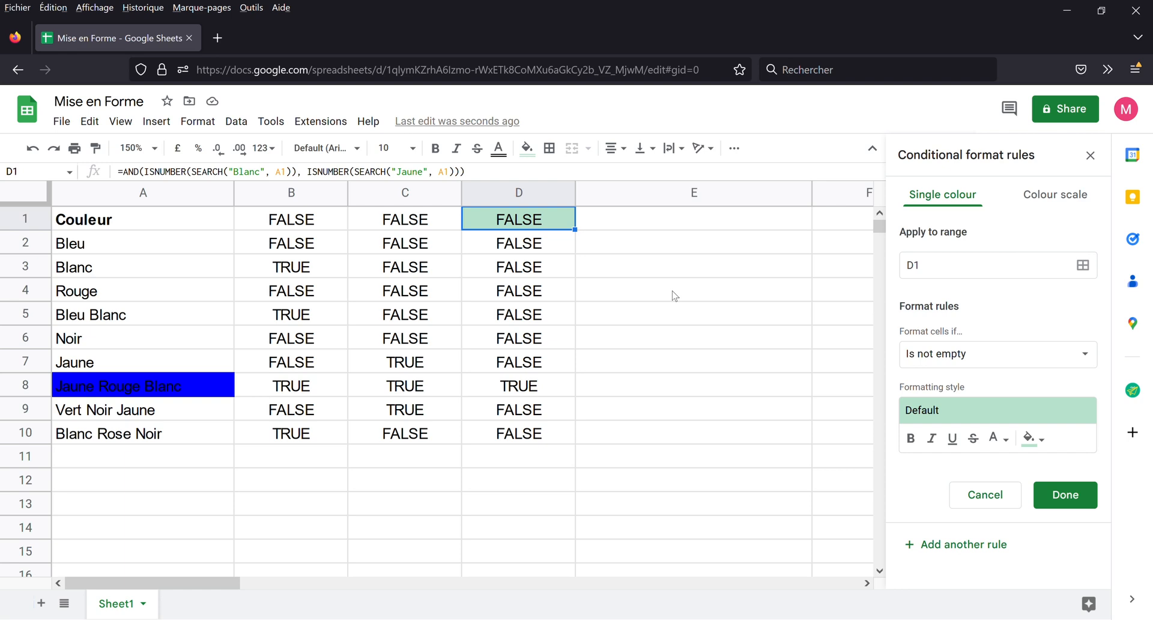
Step: Select A1:A10 and the whole of column A to view the custom formula rule that applies to the colours
click(628, 269)
drag(126, 223, 153, 443)
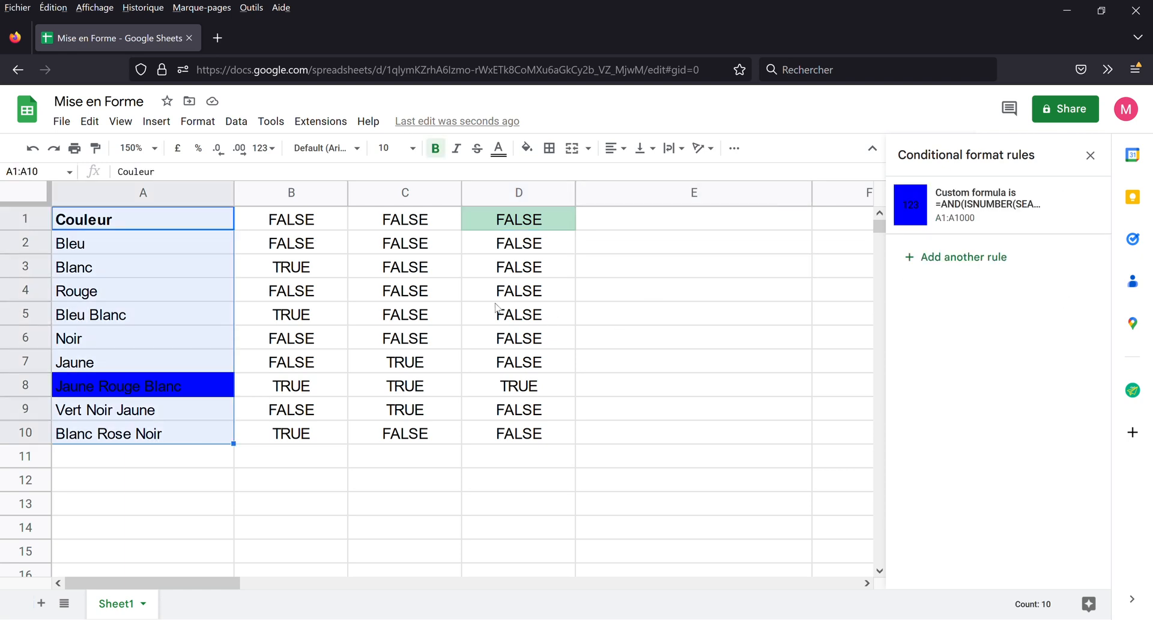
click(195, 194)
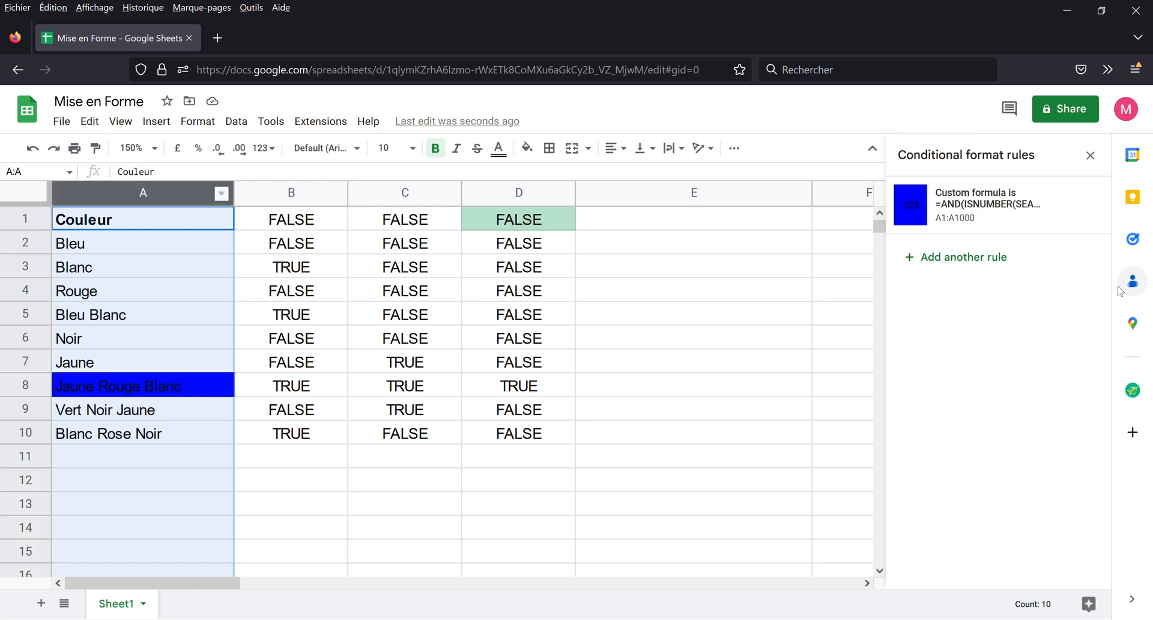
mouse_move(971, 219)
Step: Clear the helper formulas in B1:E11 and select the Couleur header in A1
drag(339, 214, 617, 459)
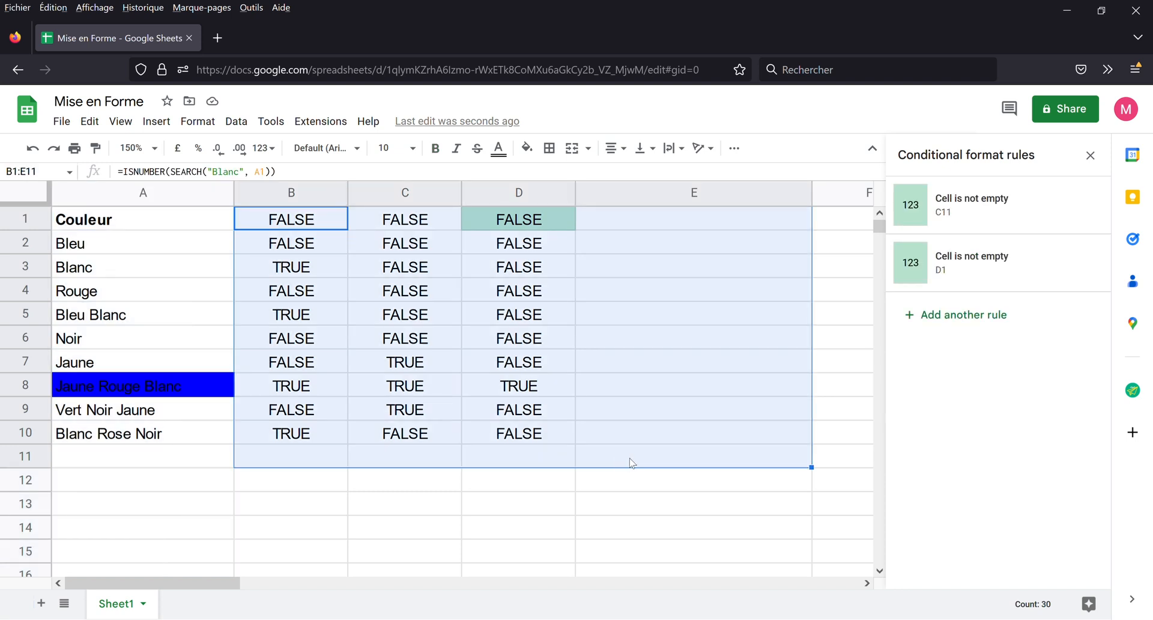
key(Delete)
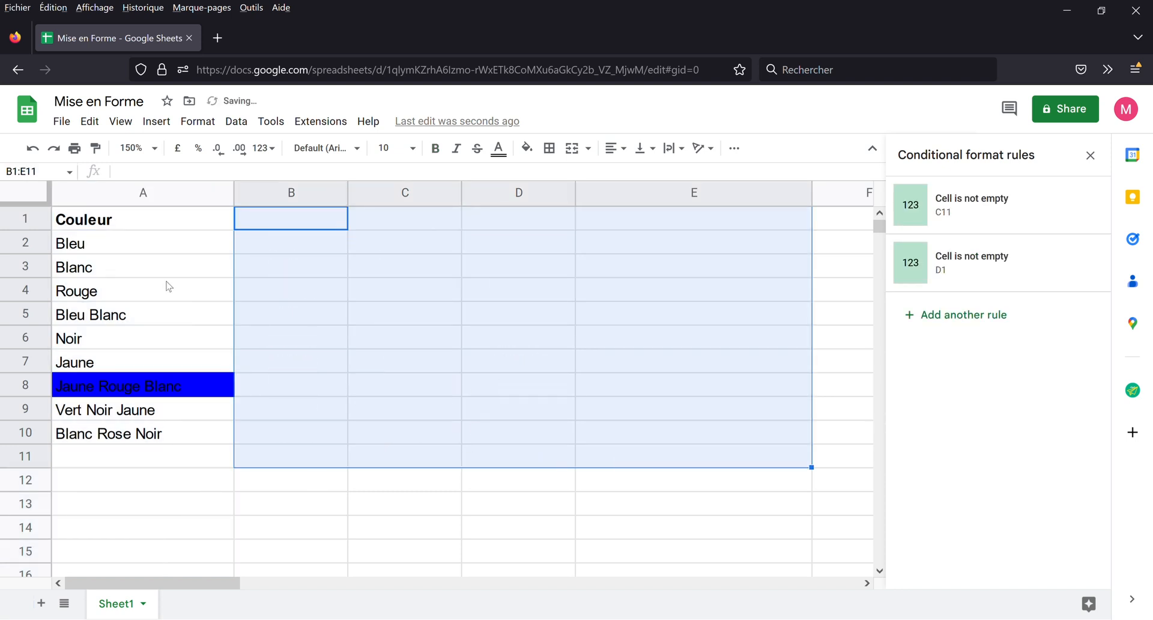
click(165, 480)
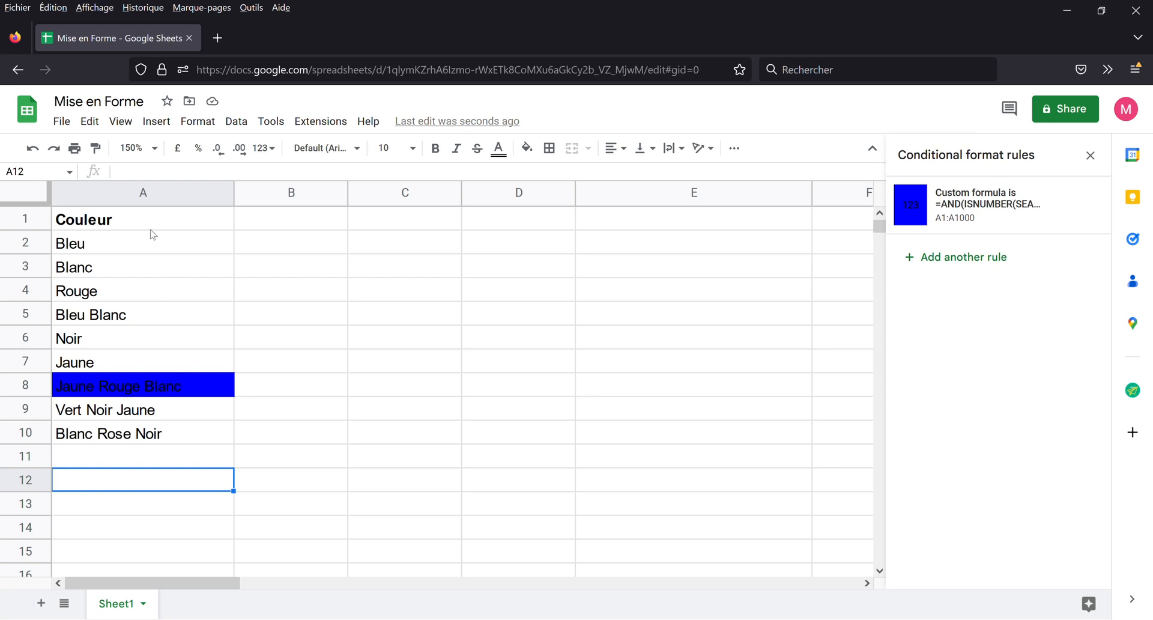
click(179, 223)
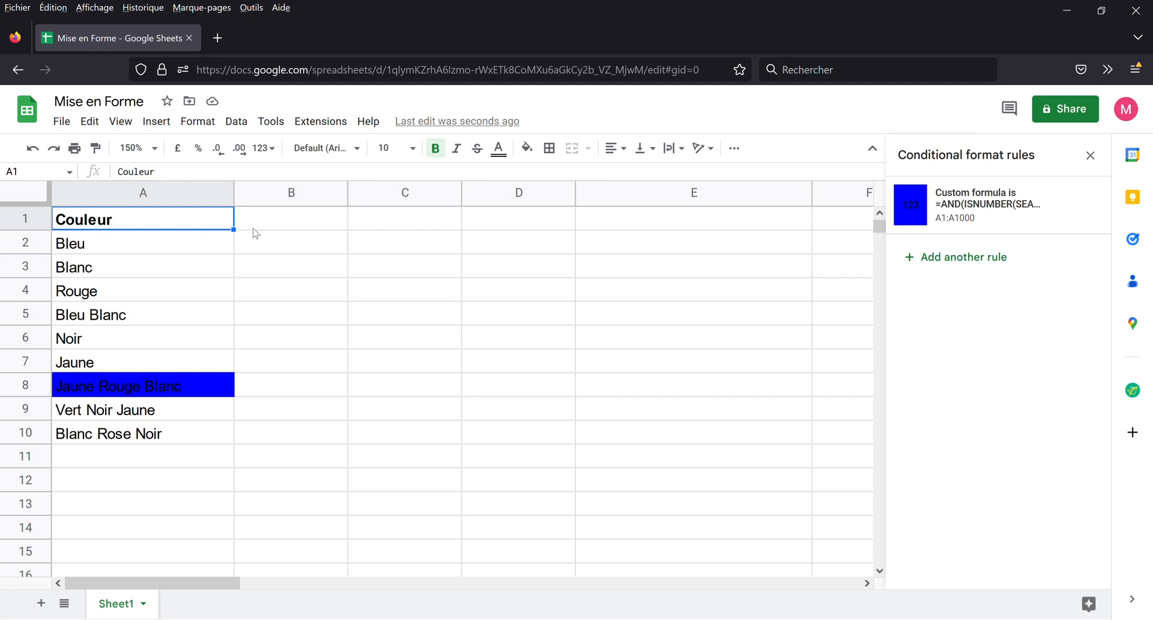